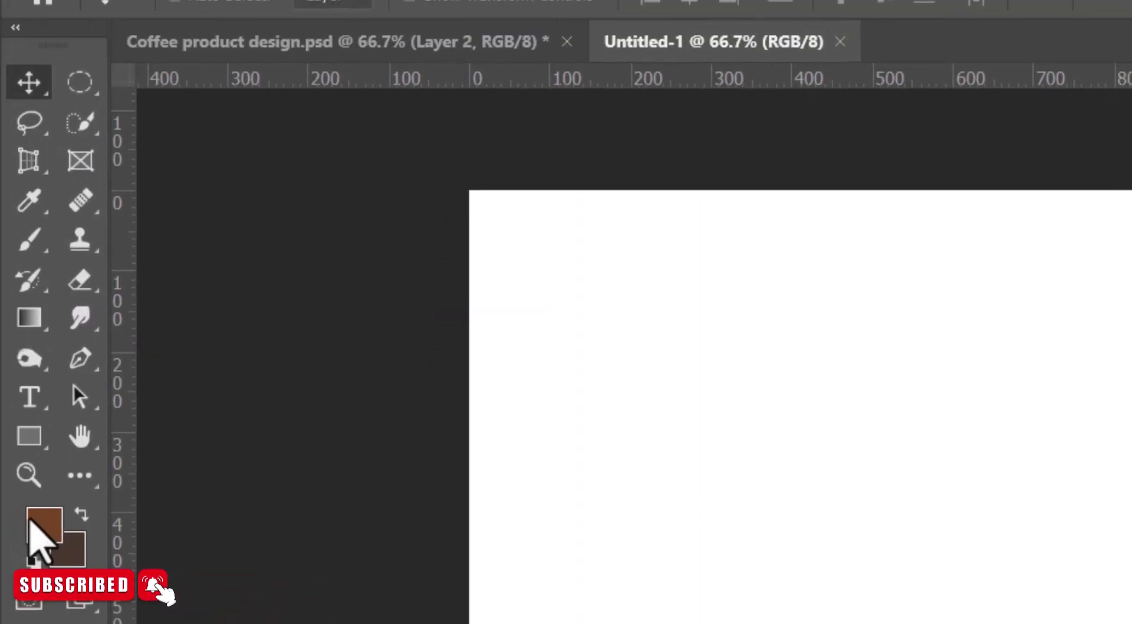
Pick brown #734423 as the foreground colour and dark brown #48382d as the background colour
click(36, 525)
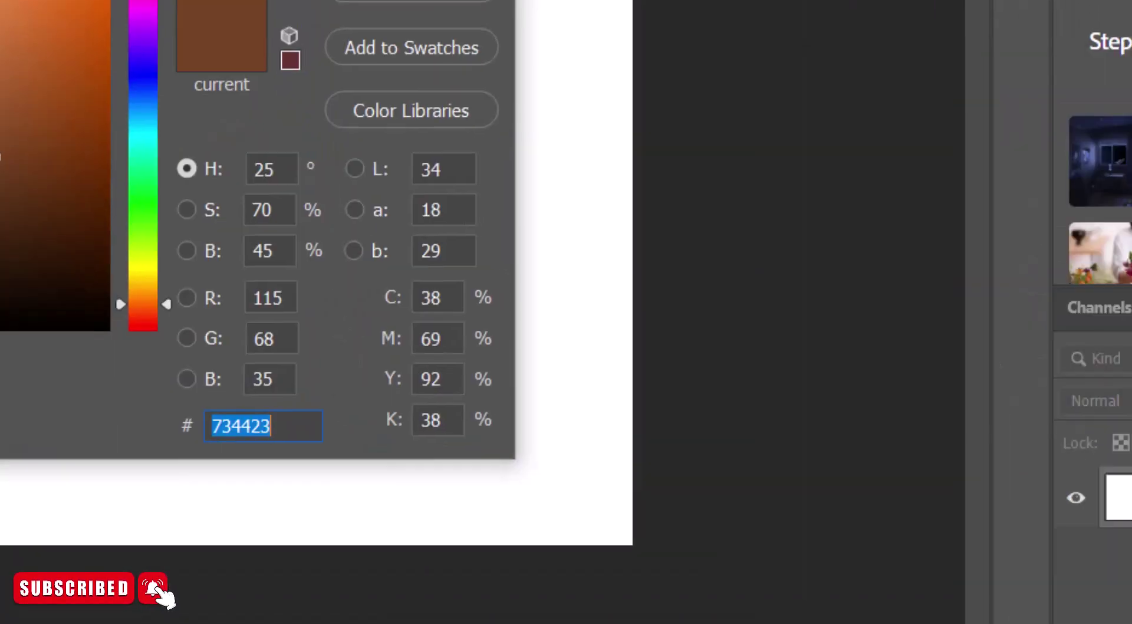
drag(285, 435, 177, 430)
key(Return)
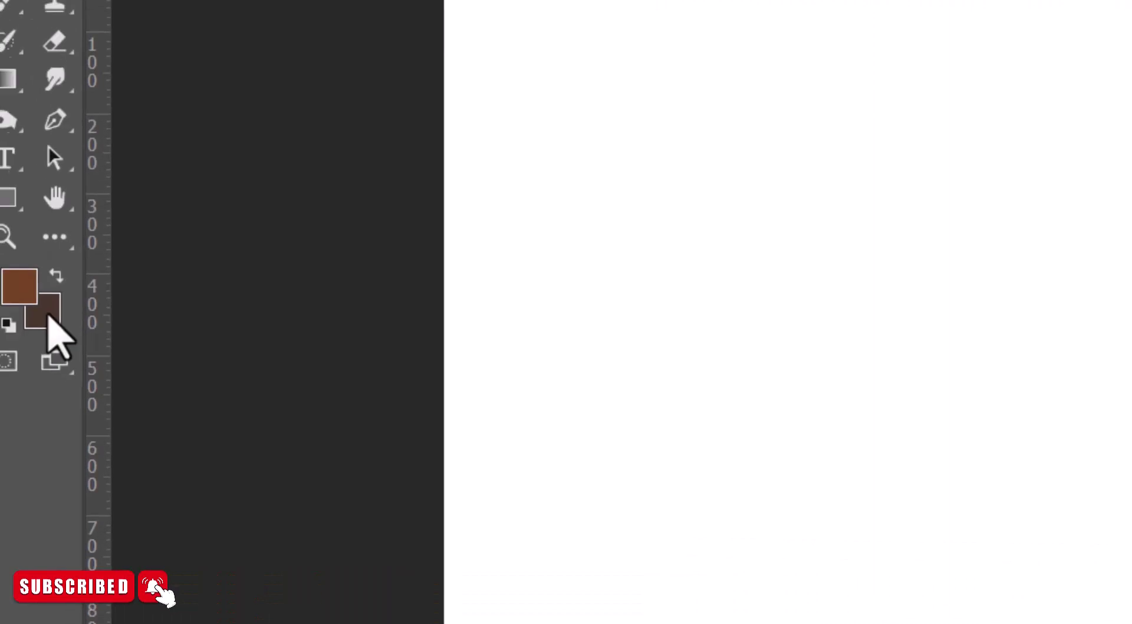
click(48, 306)
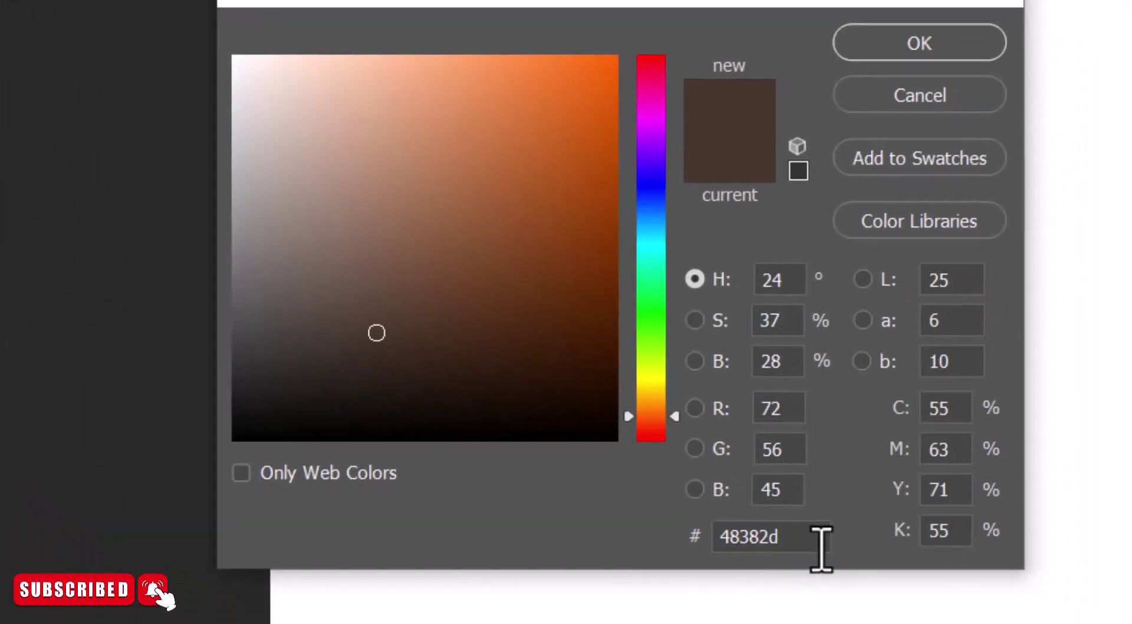
drag(821, 546, 629, 538)
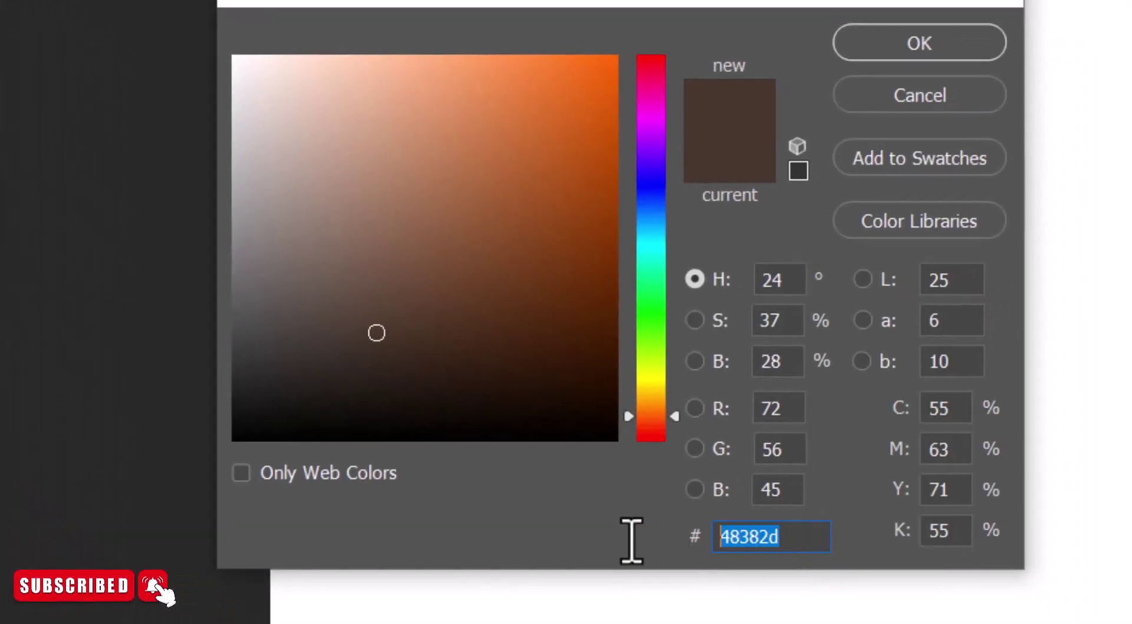
click(911, 38)
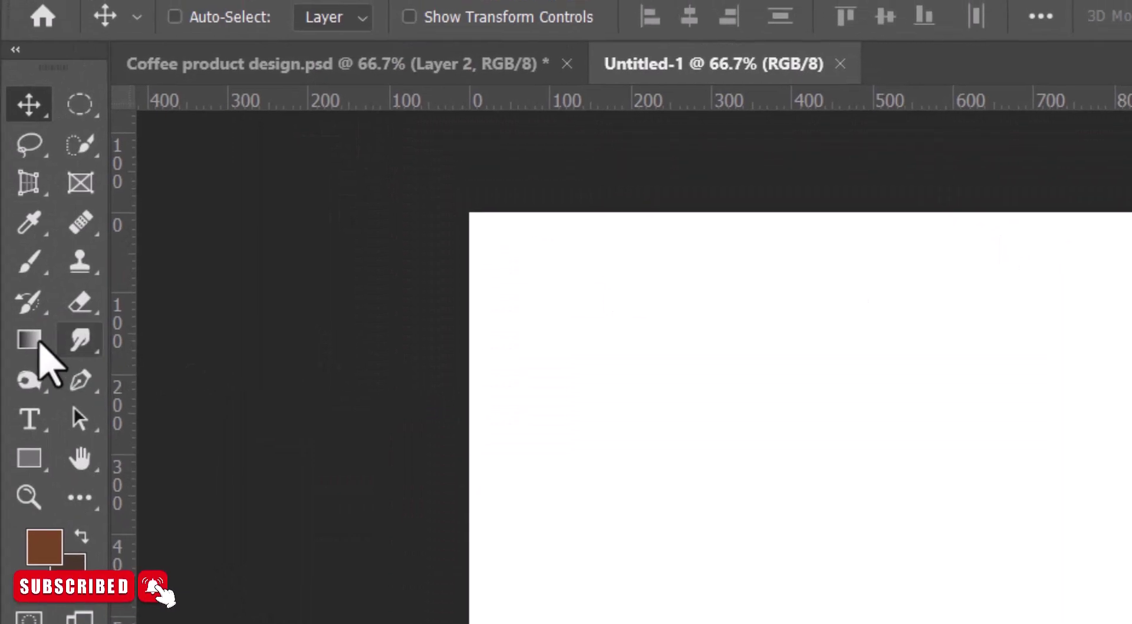
click(19, 316)
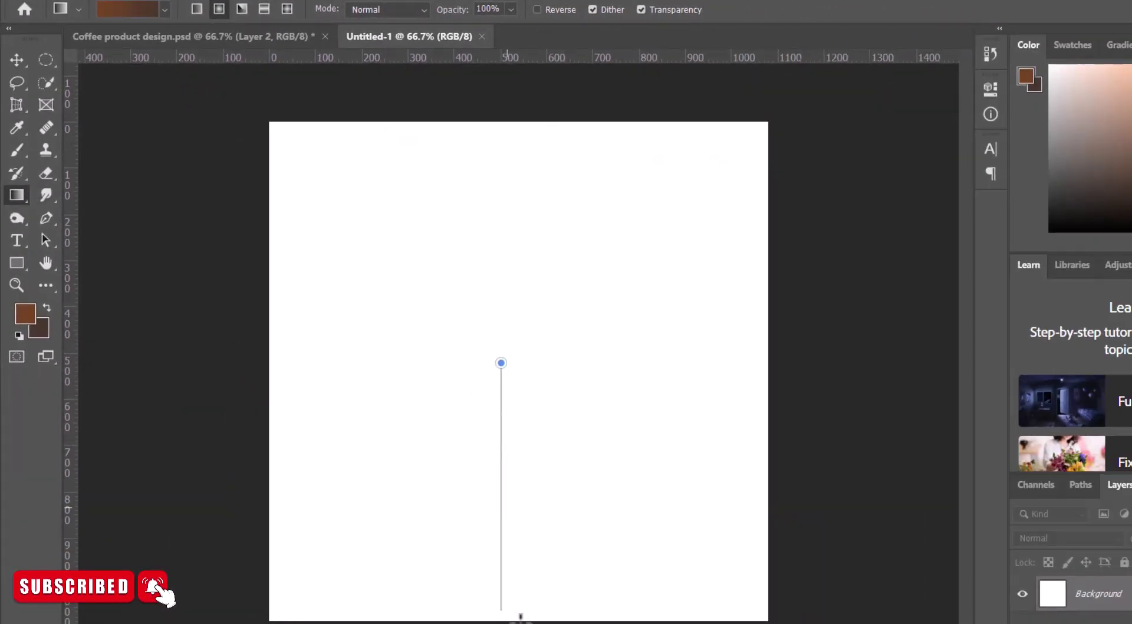
Fill the canvas with a radial brown gradient dragged outward from its centre
drag(498, 356, 498, 424)
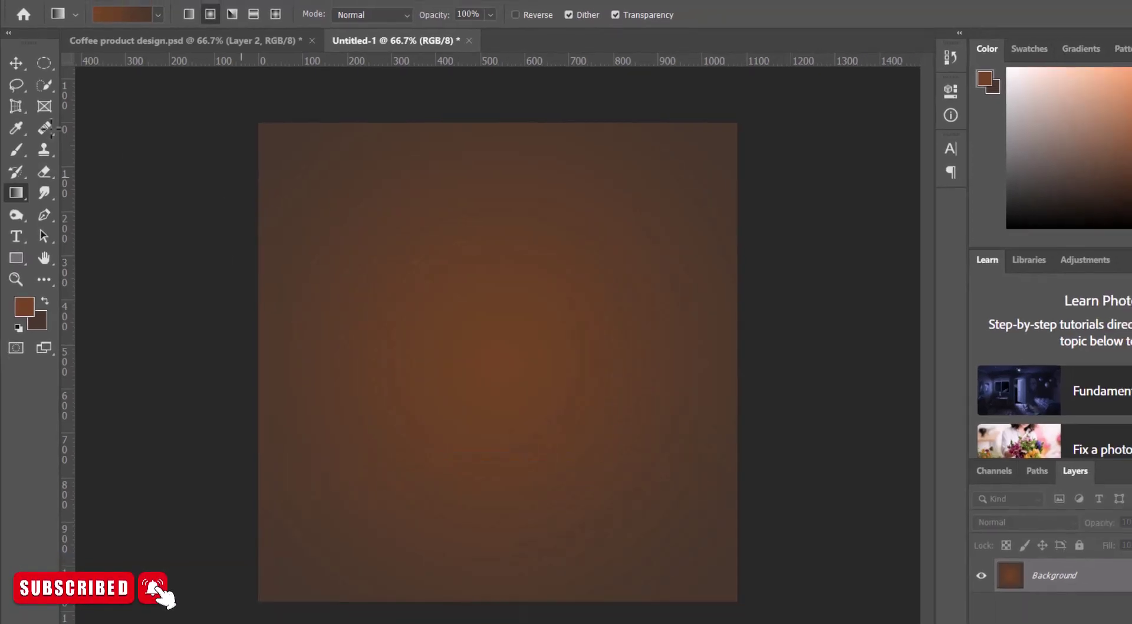
click(14, 72)
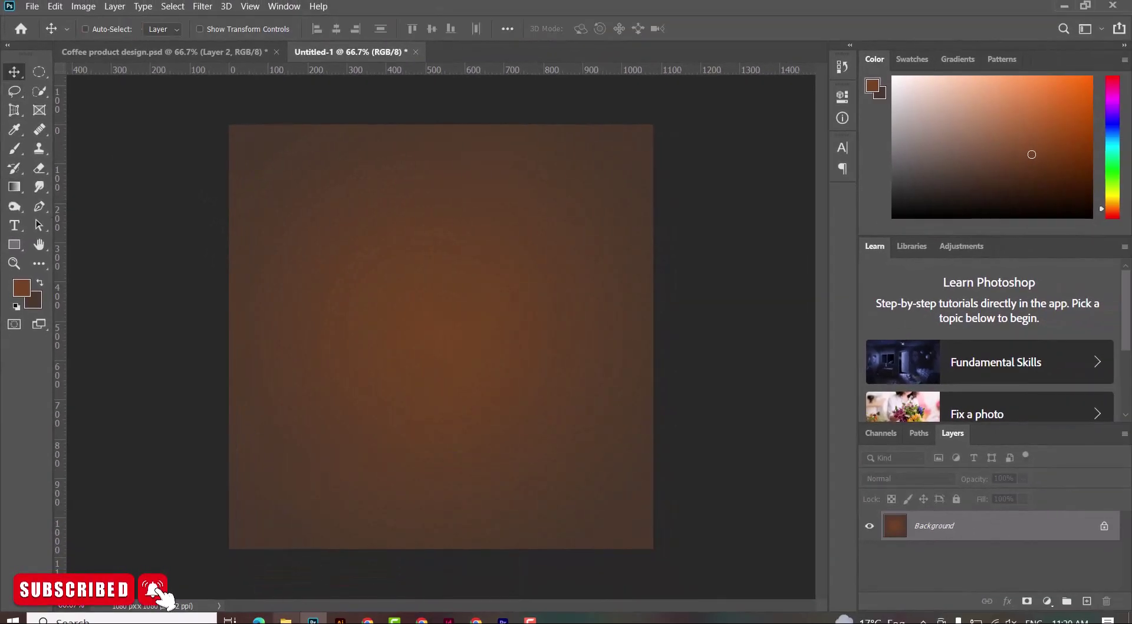
click(285, 619)
Place the Nescafé product jar image on the canvas, lower it and enlarge it
click(459, 217)
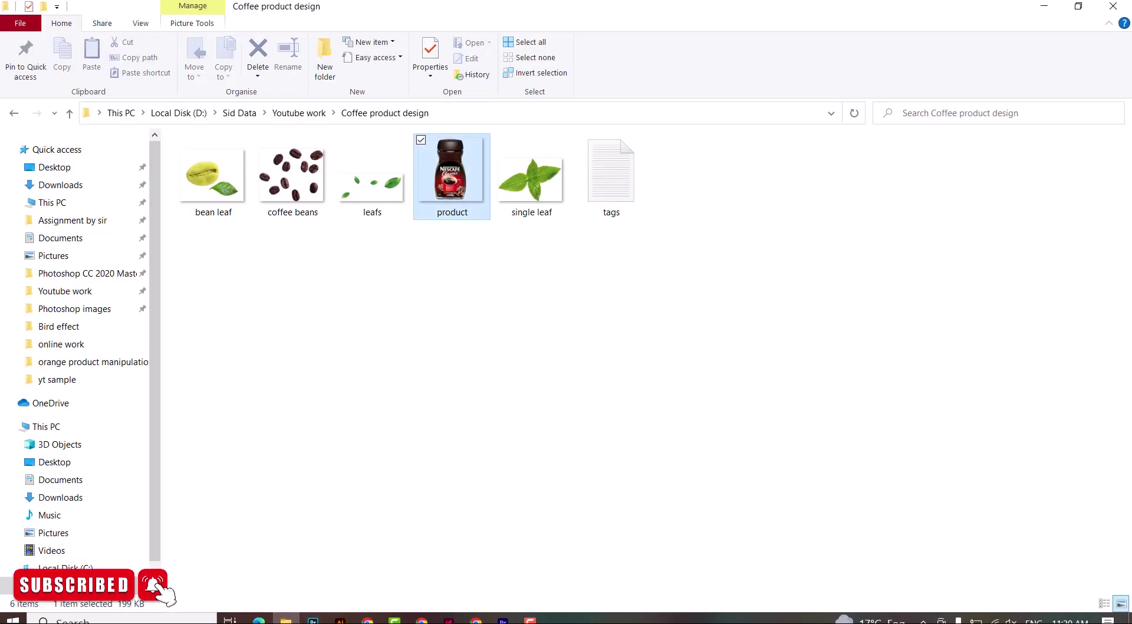
drag(452, 177, 440, 308)
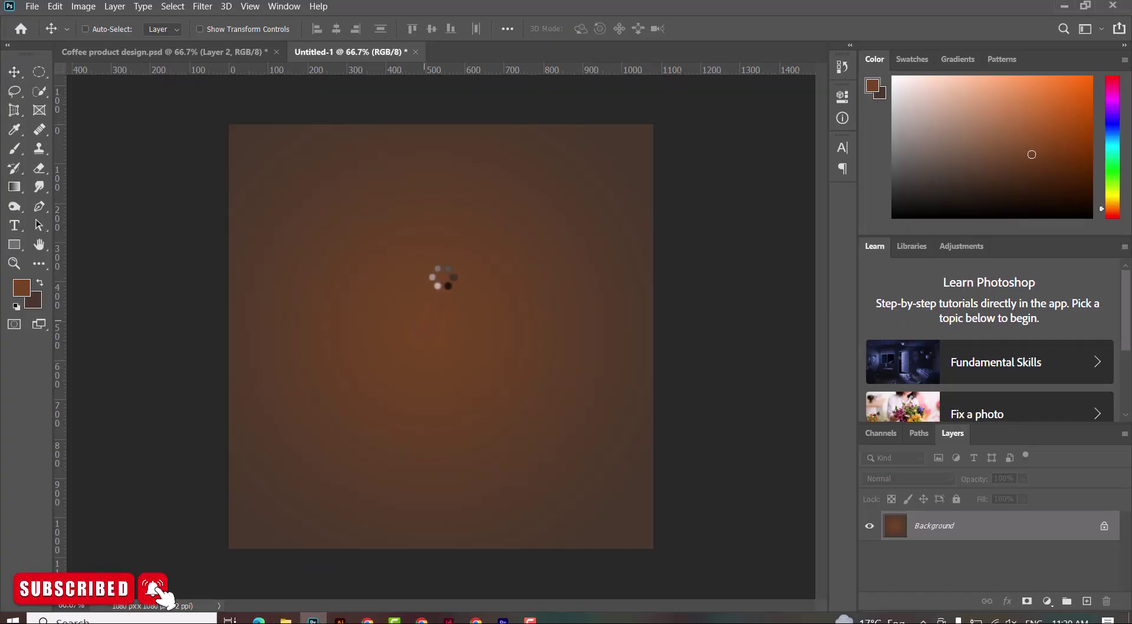
drag(538, 239, 561, 216)
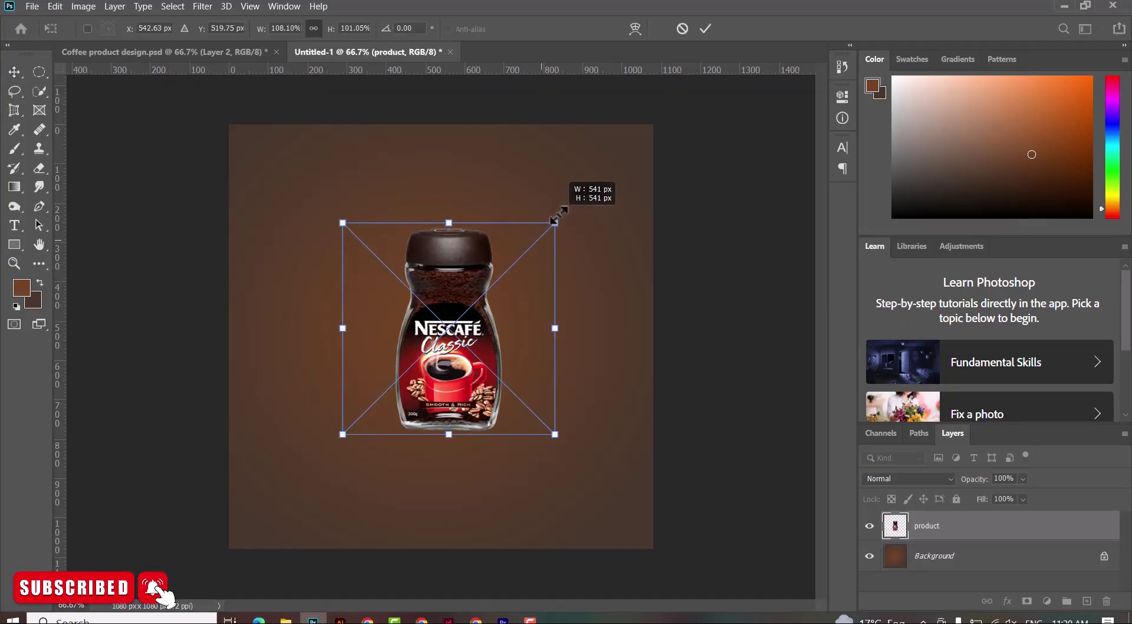
drag(479, 313, 475, 354)
mouse_move(557, 256)
mouse_down()
mouse_move(567, 239)
mouse_move(510, 268)
mouse_move(568, 245)
mouse_up()
key(Return)
Centre the jar horizontally on the canvas via a select-all alignment, then deselect
key(ctrl+a)
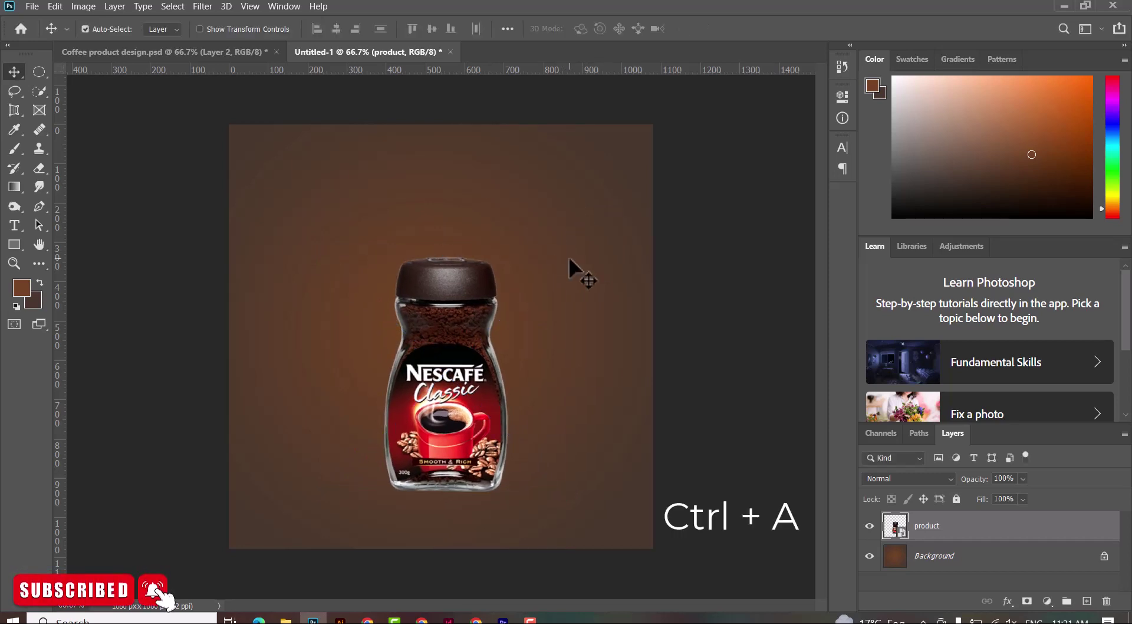
click(337, 27)
key(ctrl+d)
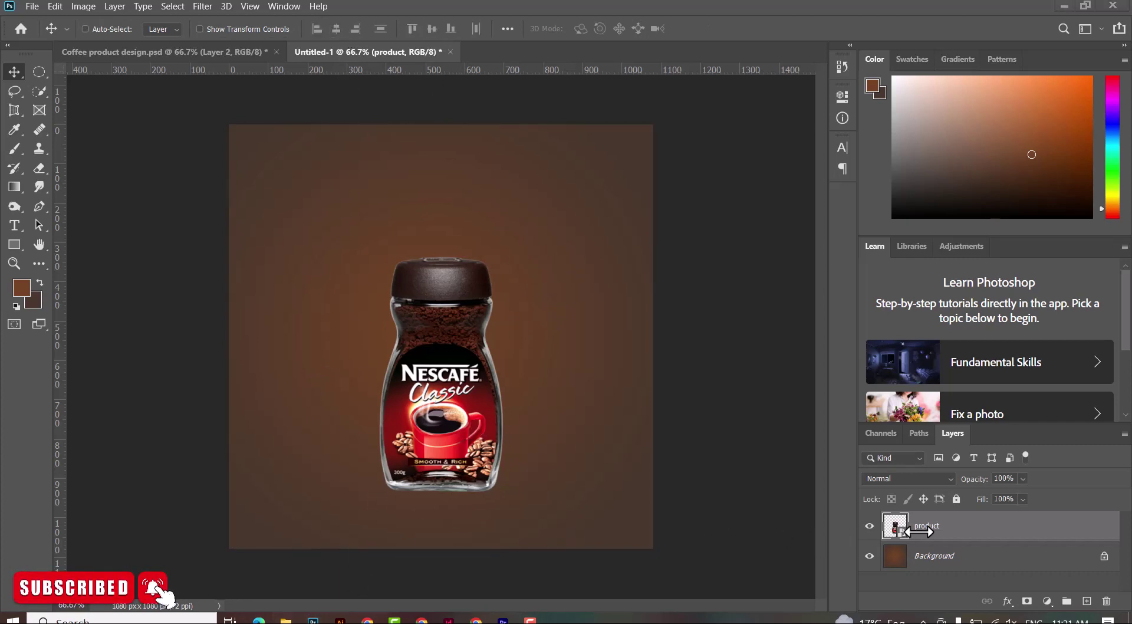
click(947, 566)
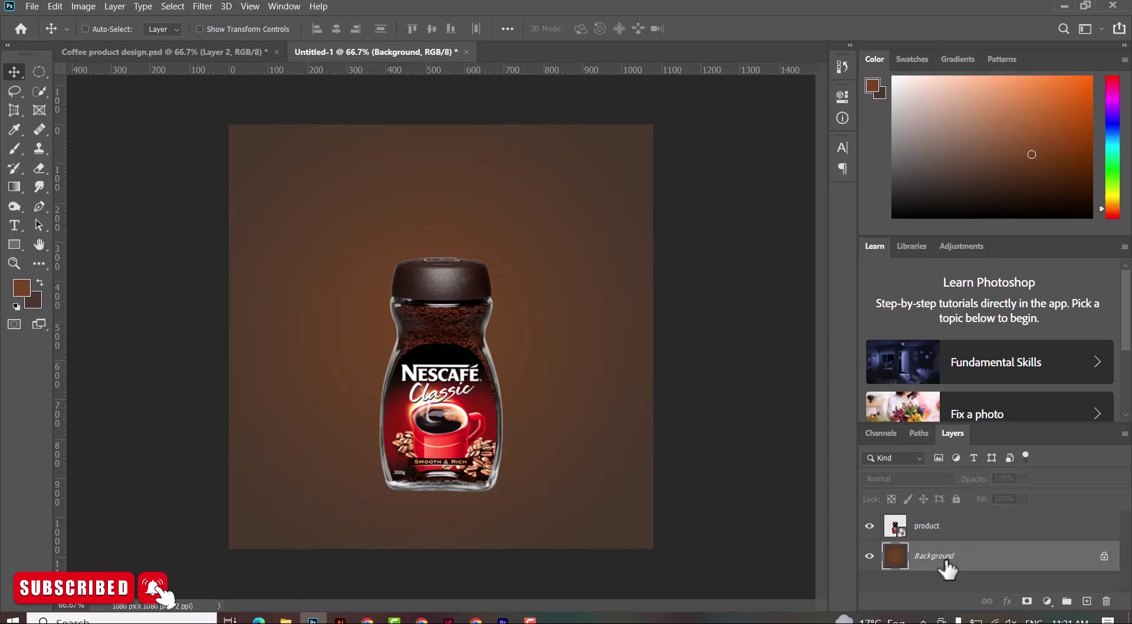
Add the single leaf image, shrunk and tilted about 9° beside the jar's base
click(290, 618)
double_click(539, 188)
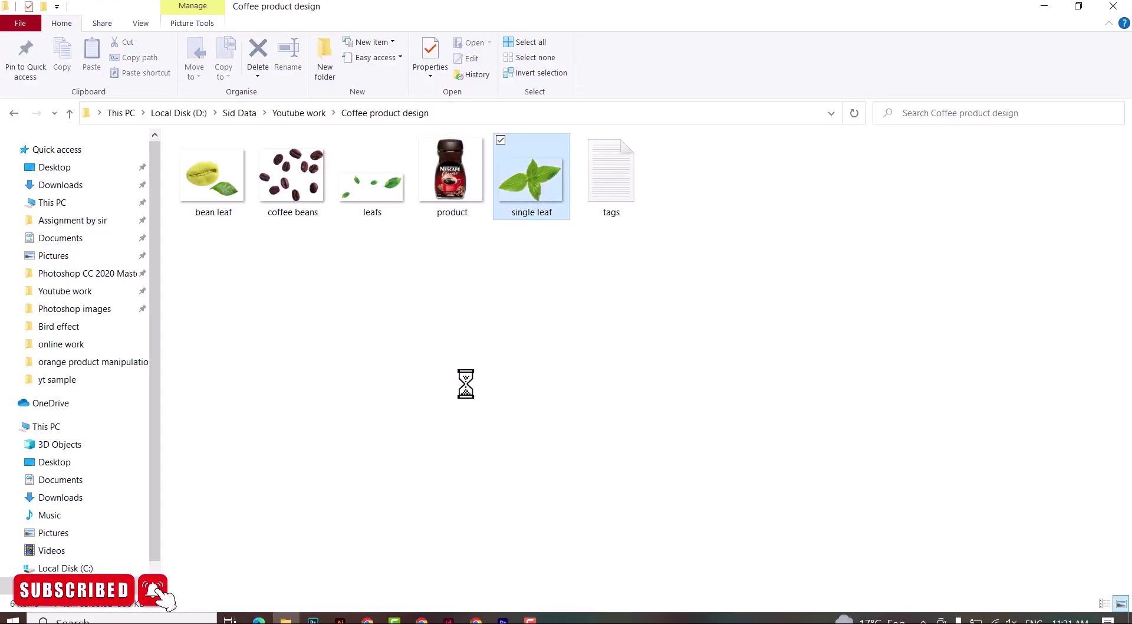
drag(519, 188, 363, 343)
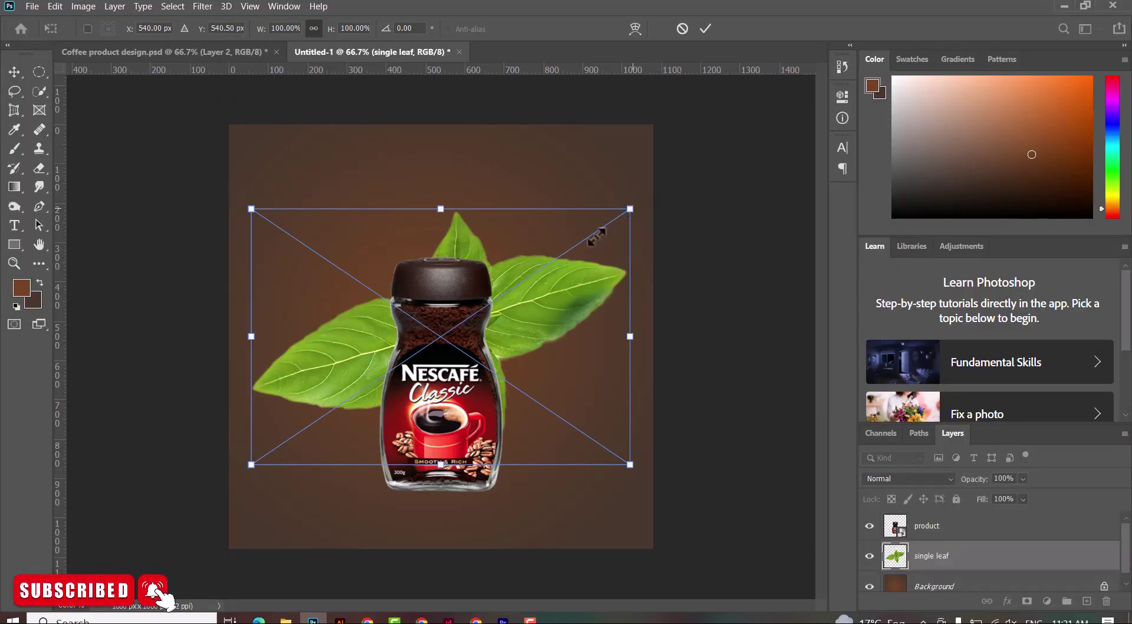
mouse_move(597, 236)
mouse_down()
mouse_move(294, 425)
mouse_move(425, 451)
mouse_move(498, 433)
mouse_move(504, 484)
mouse_up()
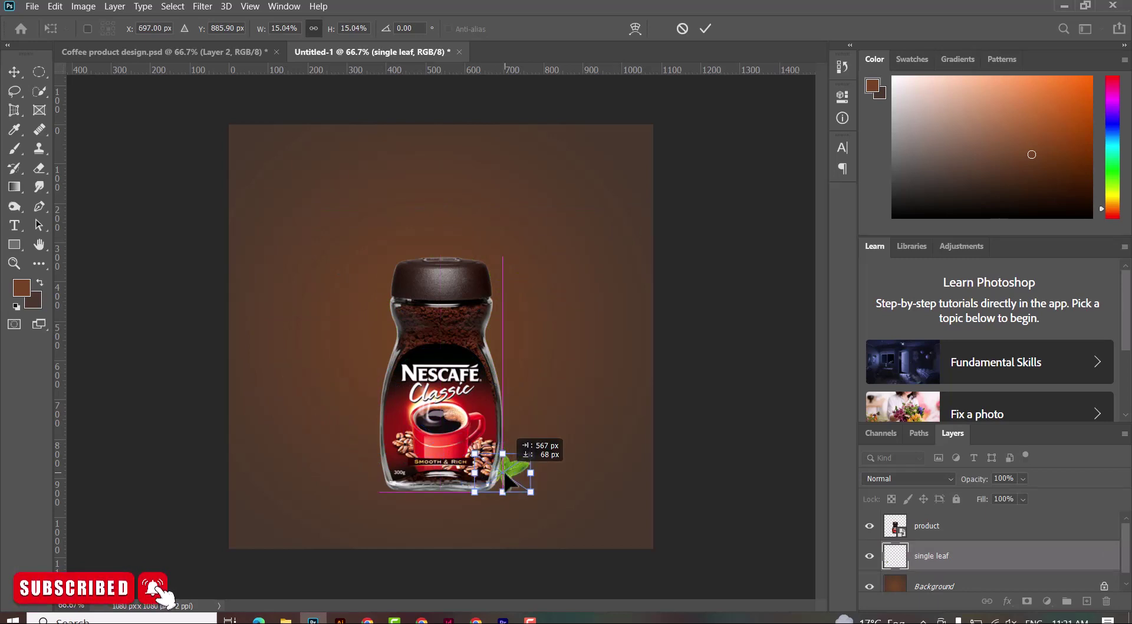
mouse_move(546, 449)
mouse_down()
mouse_move(515, 478)
mouse_move(505, 469)
mouse_up()
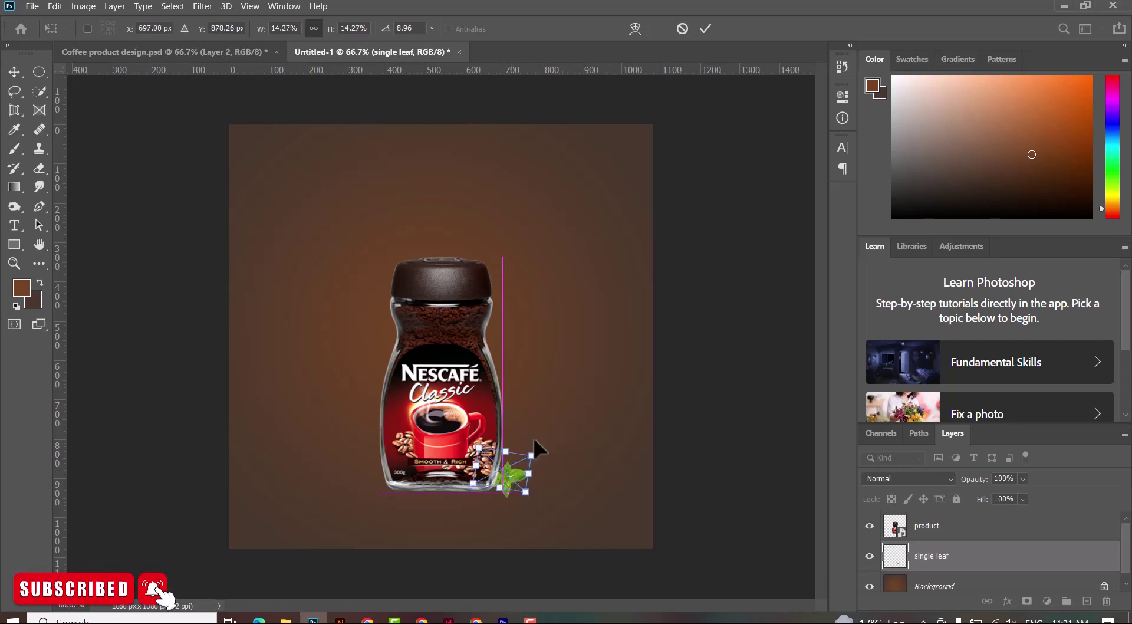
key(Return)
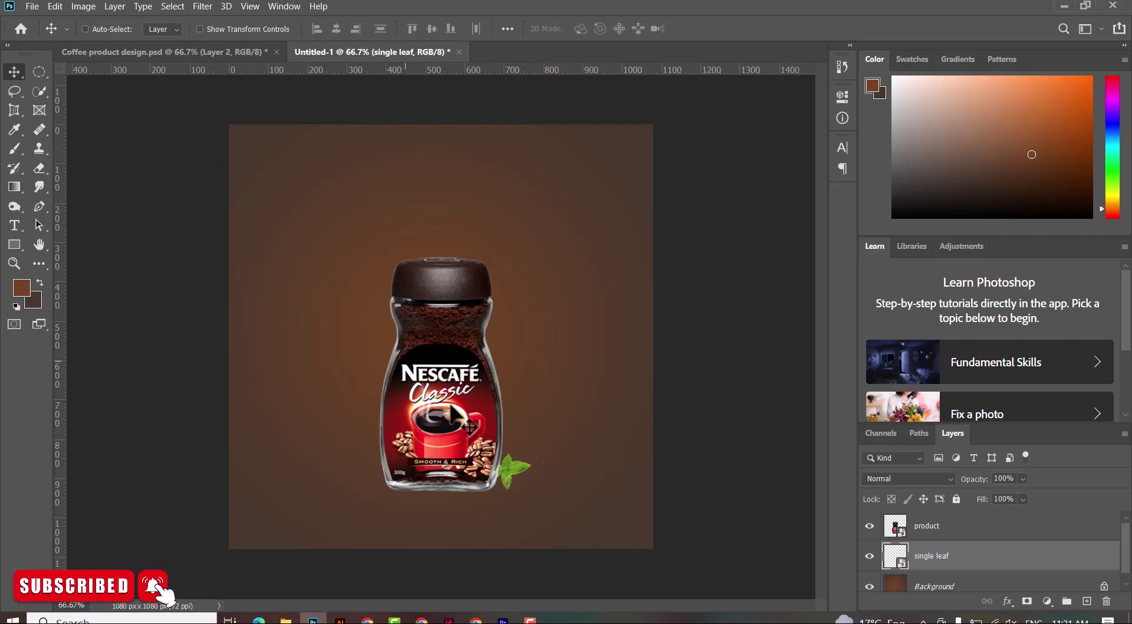
Add the leafs image as a tiny leaf group in the top-left corner
click(287, 619)
click(373, 209)
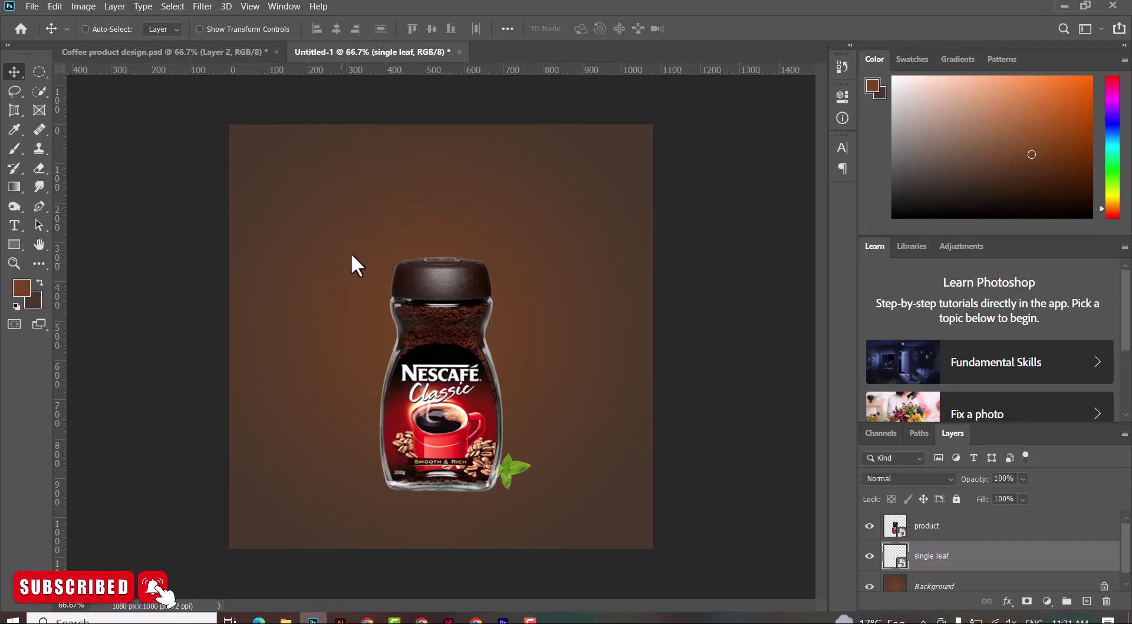
drag(321, 618, 351, 252)
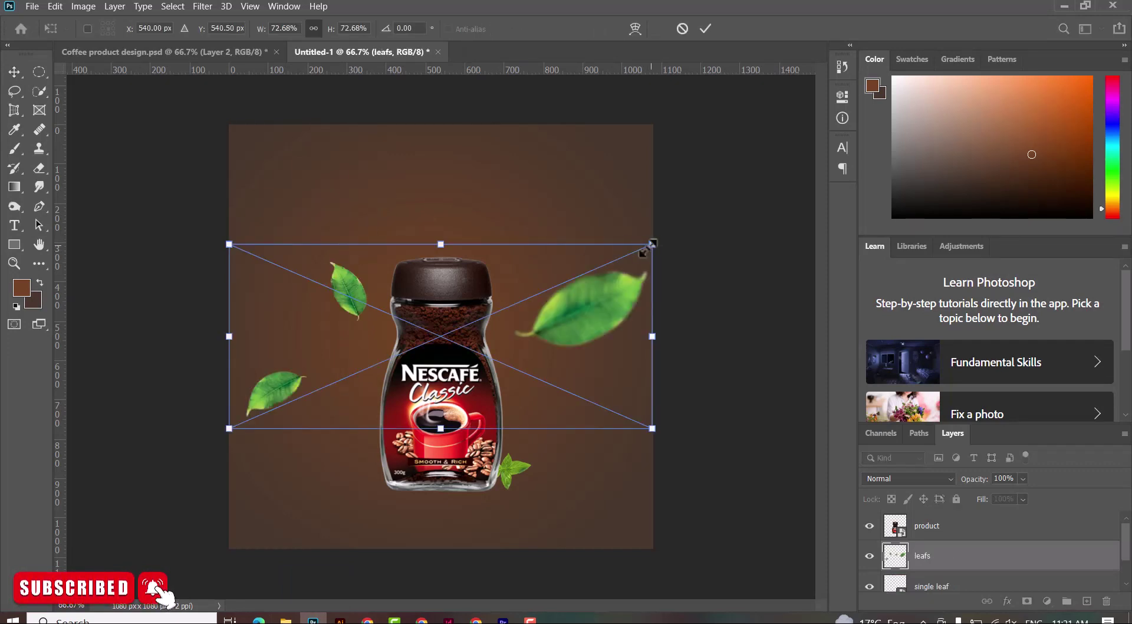
mouse_move(650, 245)
mouse_down()
mouse_move(275, 408)
mouse_move(291, 174)
mouse_up()
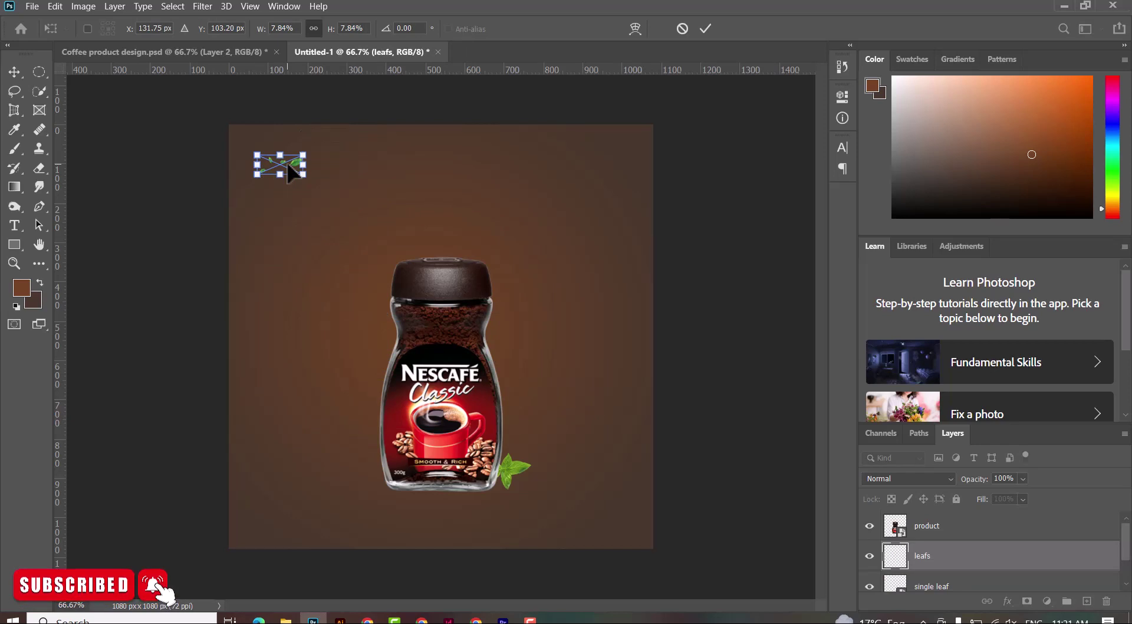
key(Return)
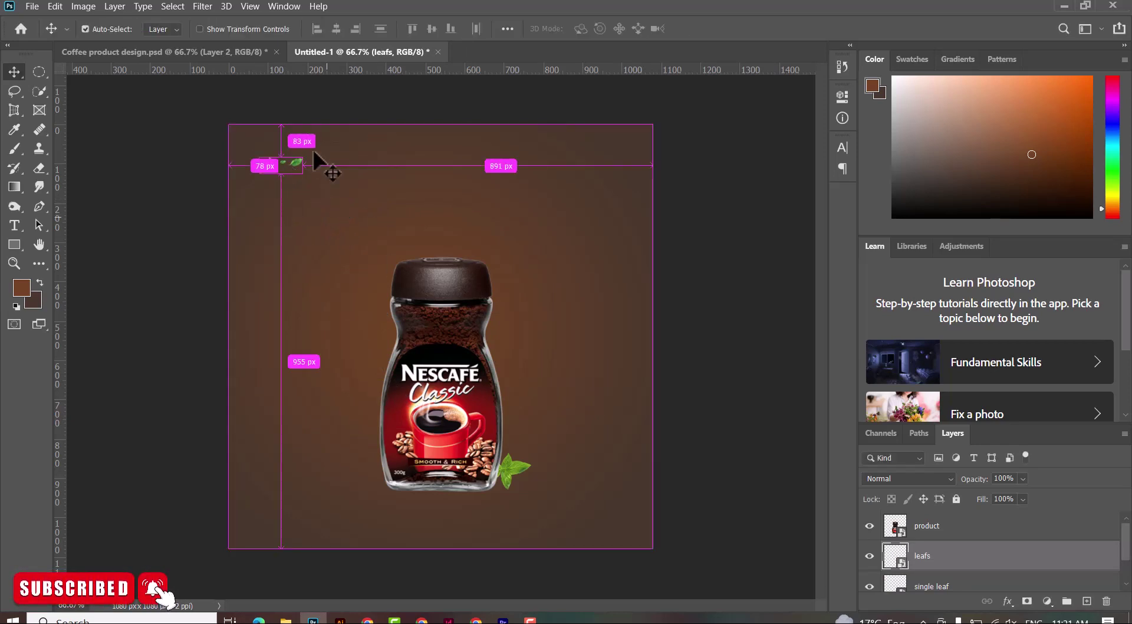
key(ctrl+t)
drag(304, 155, 313, 148)
key(Return)
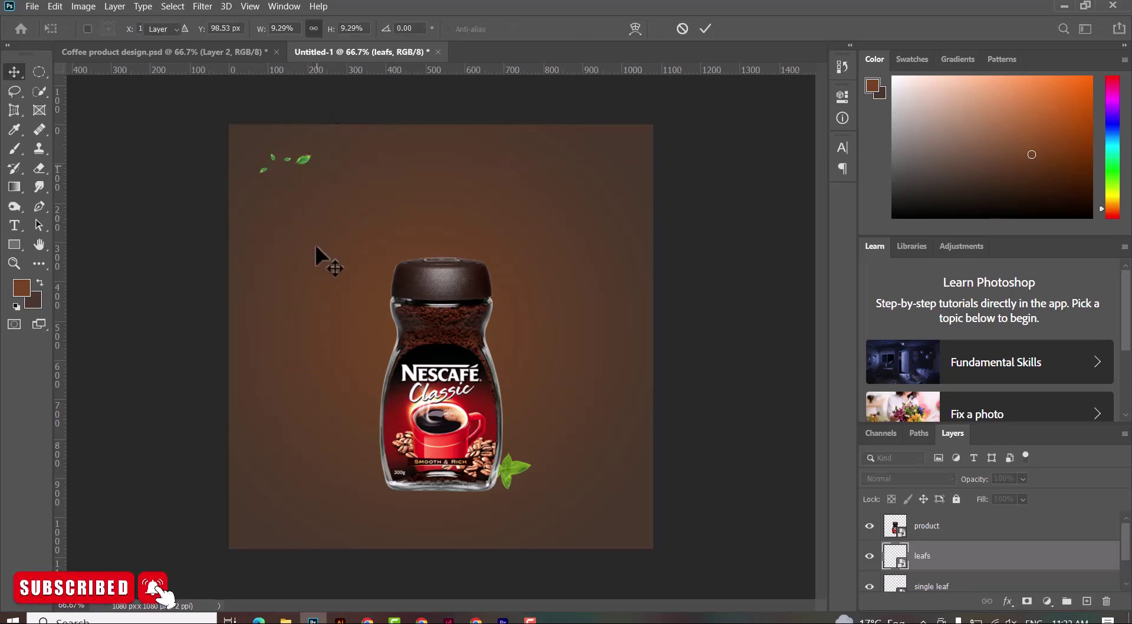
click(285, 618)
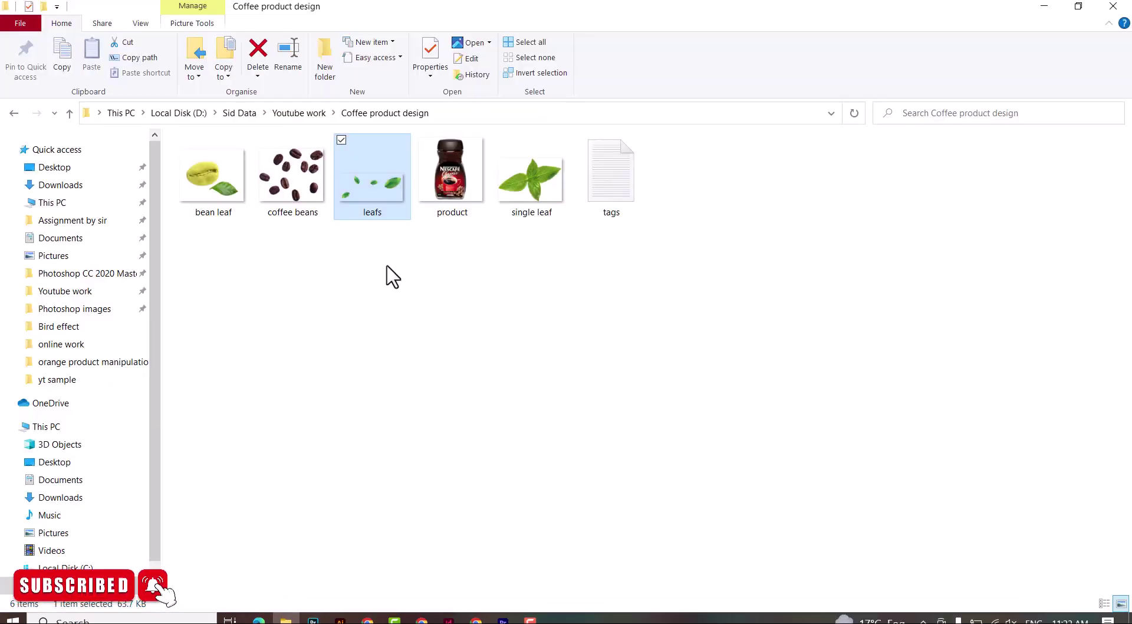
Copy one coffee bean from coffee beans.png into the ad, shrunk to about a quarter
mouse_move(328, 206)
mouse_down()
mouse_move(329, 610)
mouse_move(584, 34)
mouse_up()
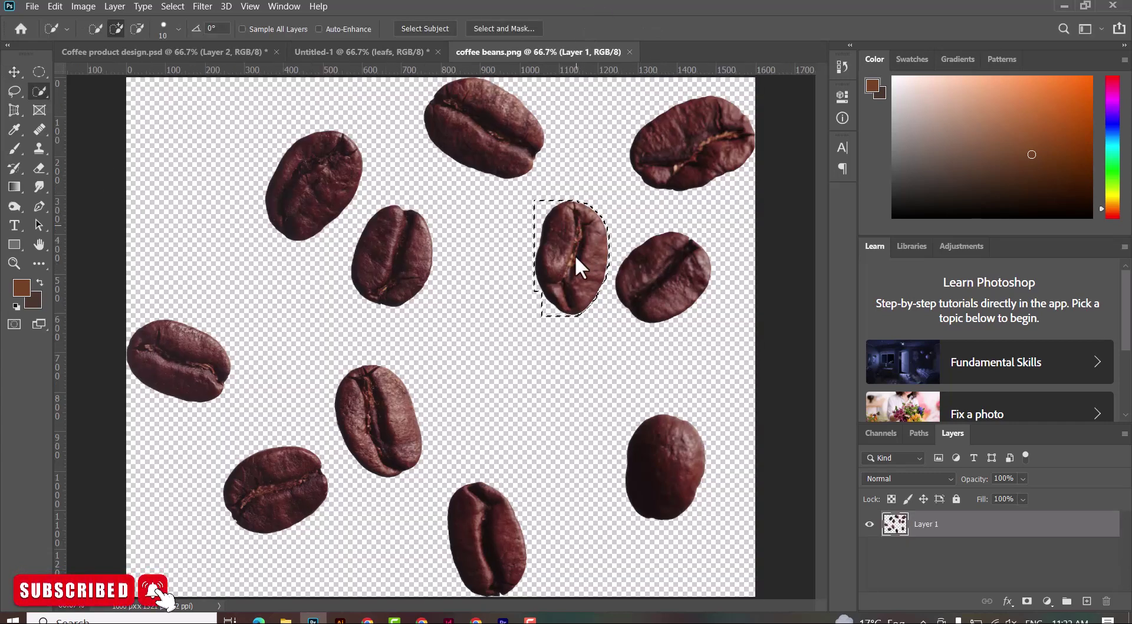
click(14, 71)
mouse_move(538, 218)
mouse_down()
mouse_move(417, 142)
mouse_move(372, 42)
mouse_up()
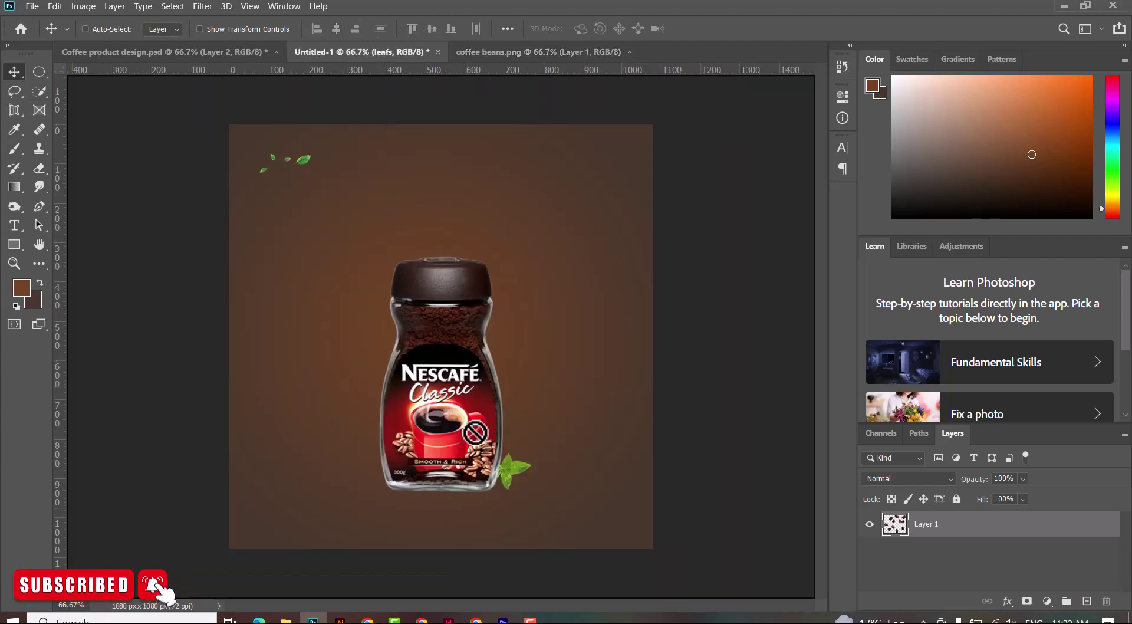
mouse_move(372, 47)
mouse_down()
mouse_move(477, 433)
mouse_move(588, 442)
mouse_up()
key(ctrl)
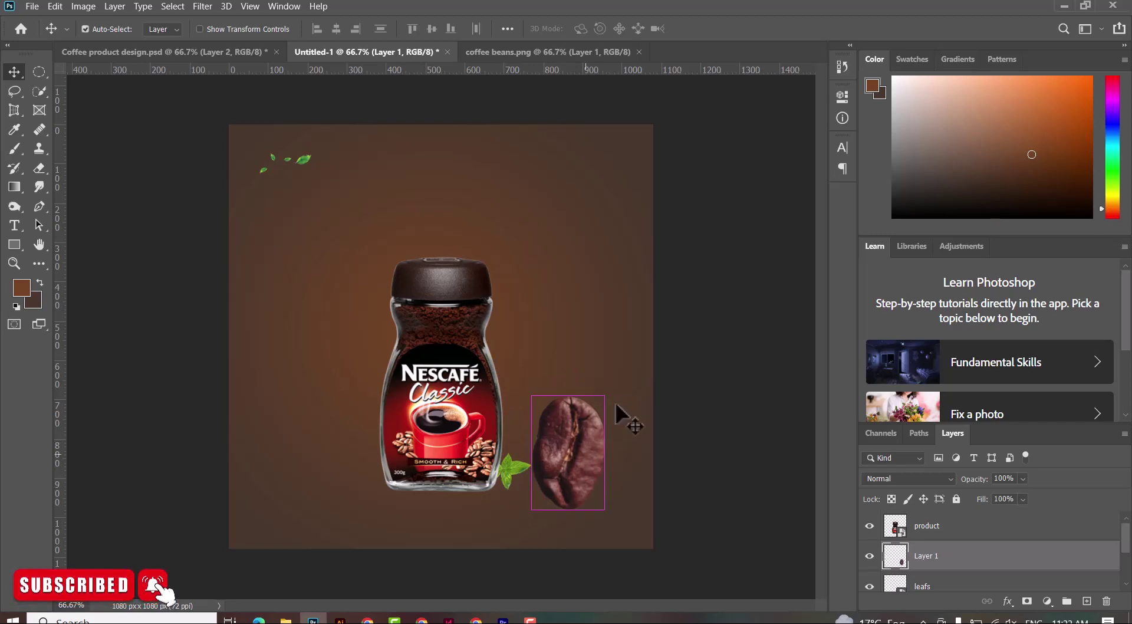
key(ctrl+t)
mouse_move(604, 394)
mouse_down()
mouse_move(543, 494)
mouse_move(524, 452)
mouse_move(551, 443)
mouse_up()
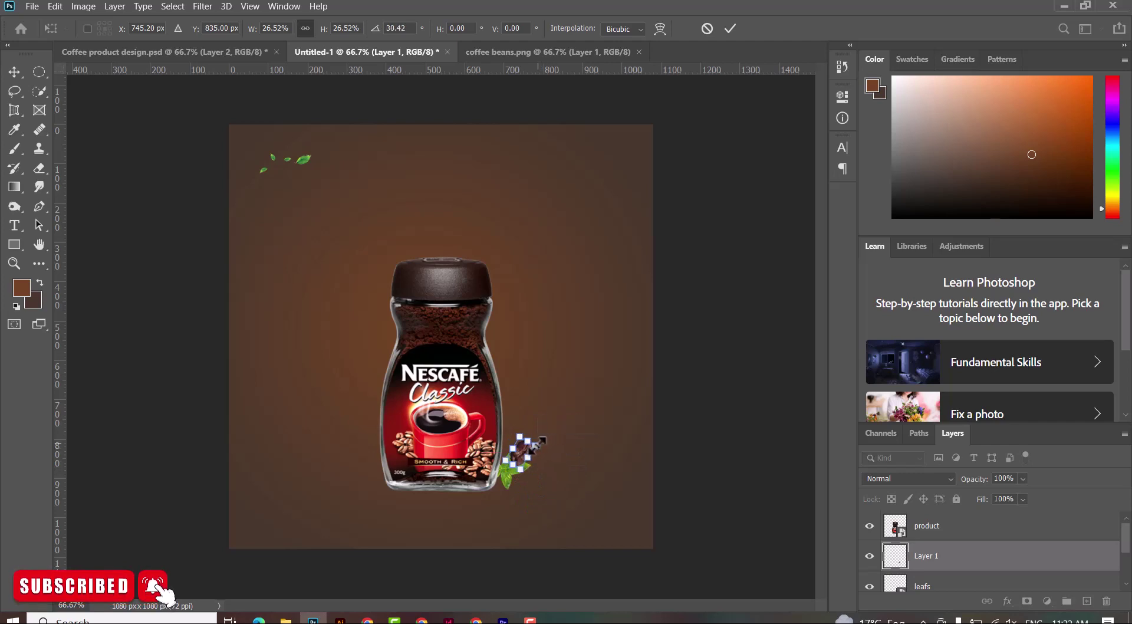
key(Return)
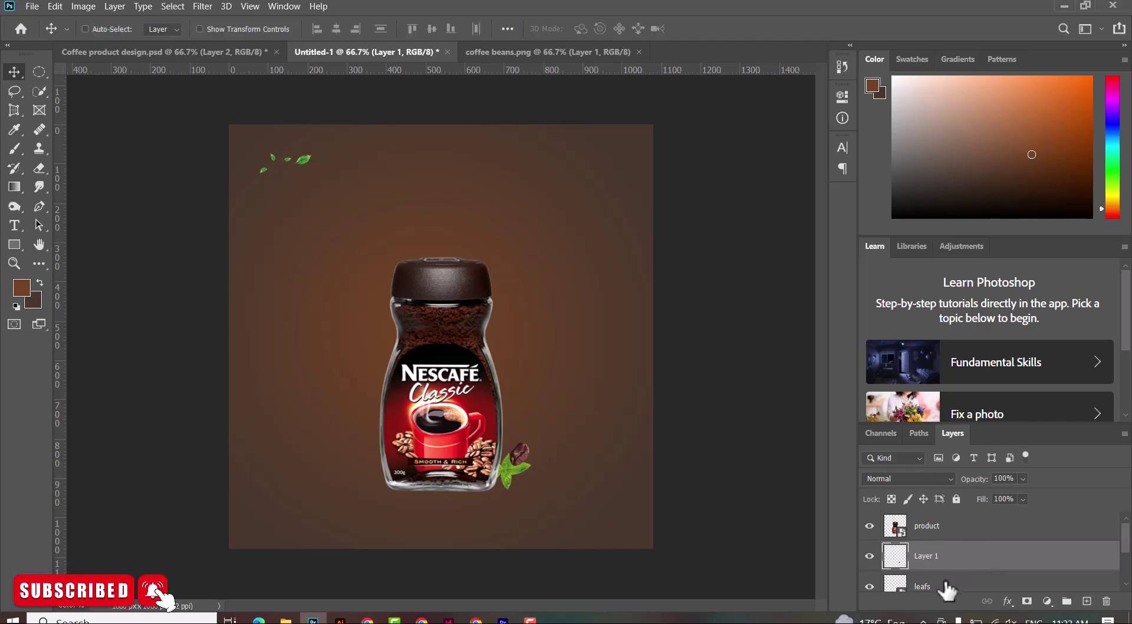
Nudge the product jar up a few pixels, then reselect Layer 1
scroll(946, 589, down, 2)
scroll(943, 562, up, 2)
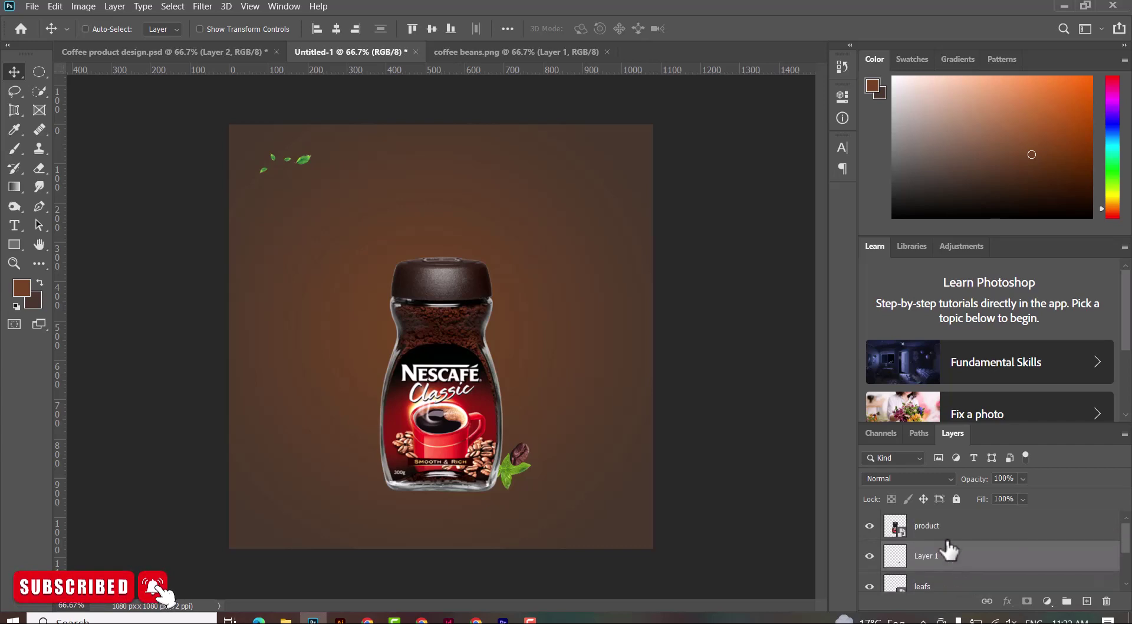
click(946, 527)
key(Up)
key(Up)
key(Up)
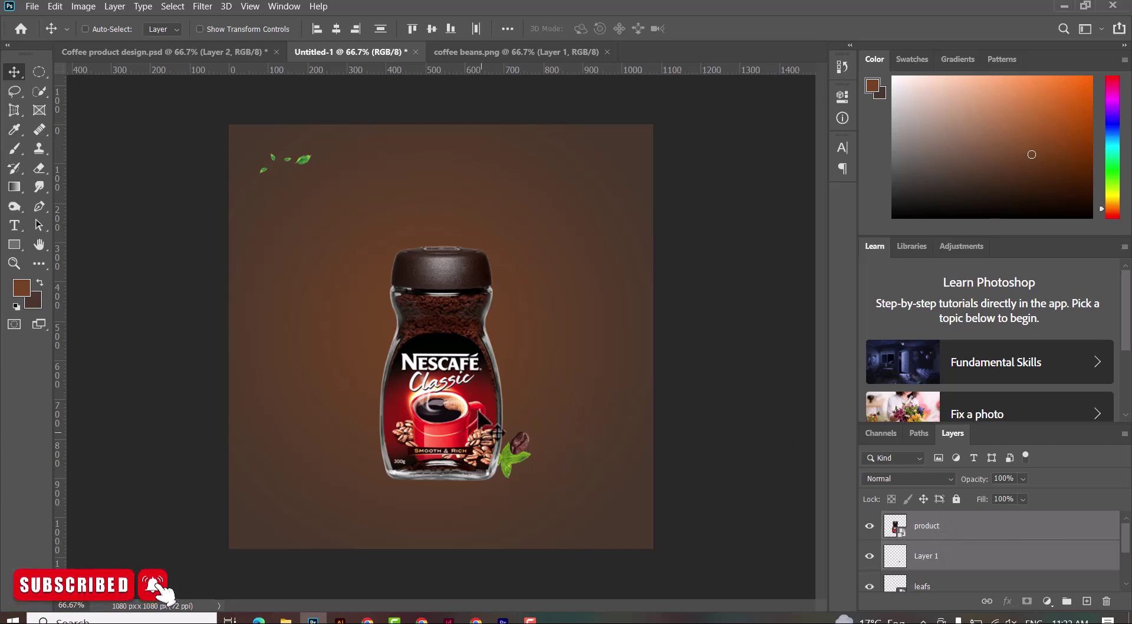
click(988, 585)
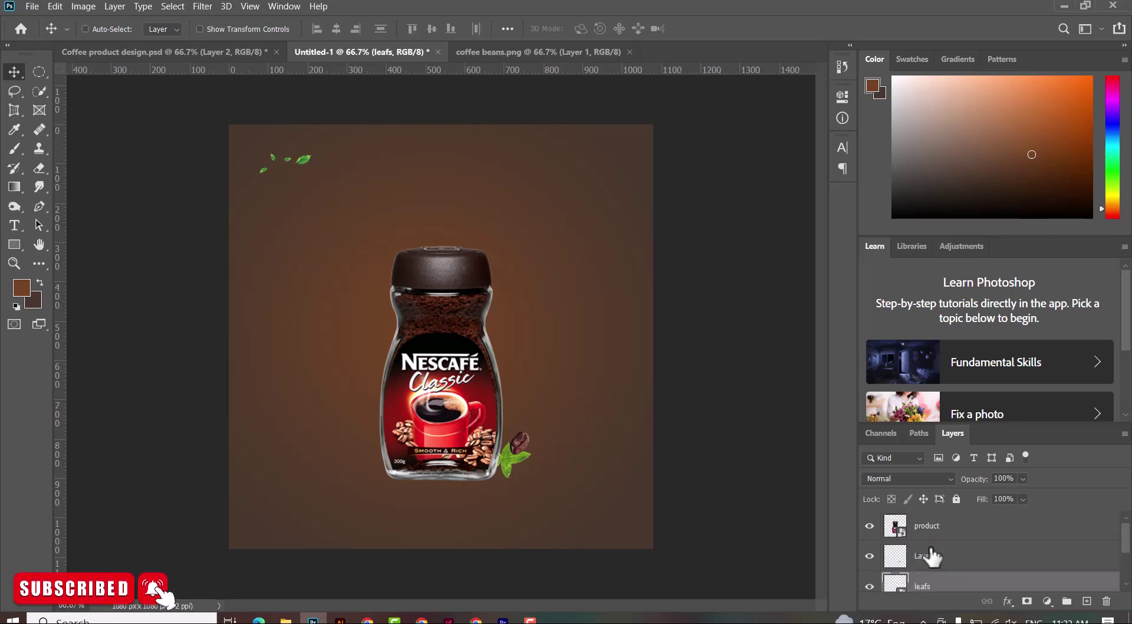
click(942, 563)
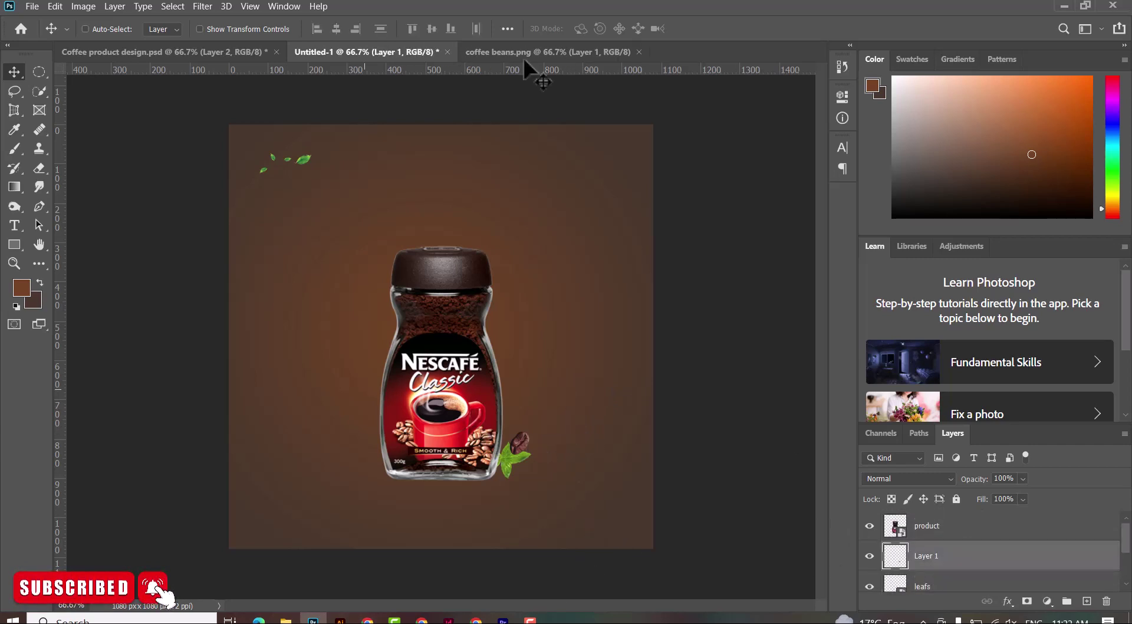
click(549, 58)
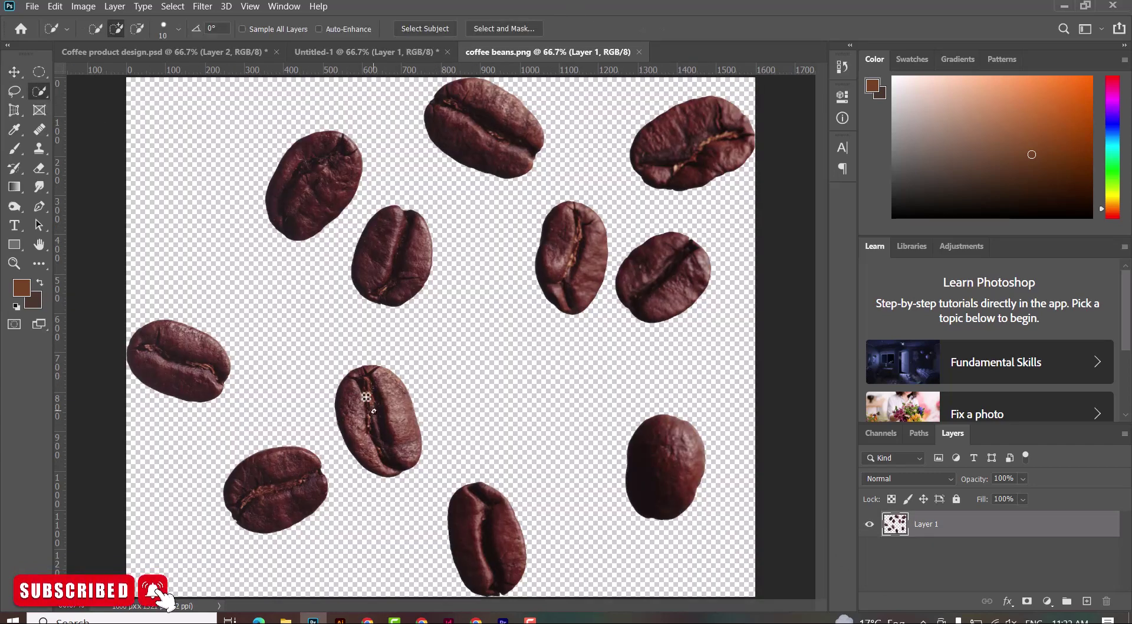
Copy a single coffee bean into the ad, shrunk and rotated at the jar's lower left
click(381, 452)
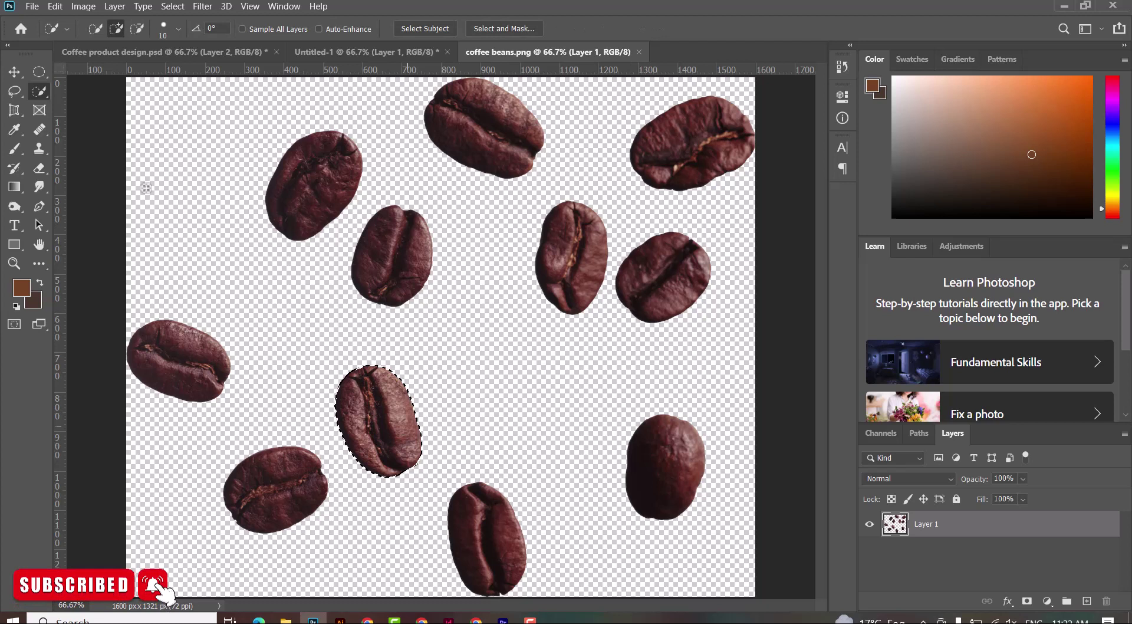
click(14, 73)
mouse_move(379, 399)
mouse_down()
mouse_move(363, 44)
mouse_move(363, 416)
mouse_up()
key(ctrl+t)
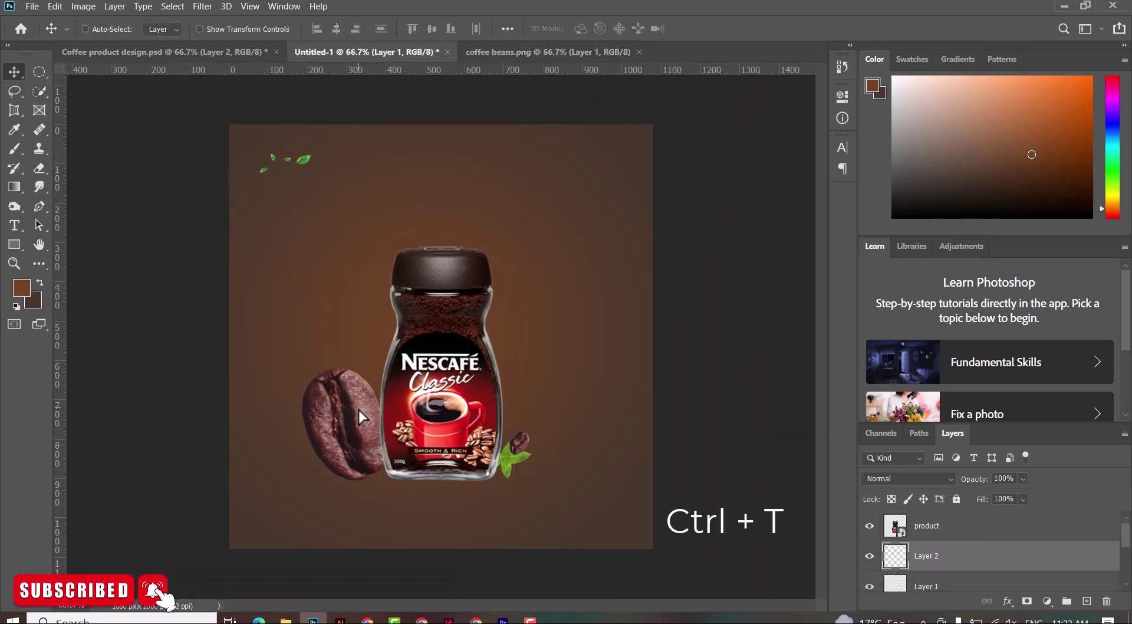
mouse_move(285, 372)
mouse_down()
mouse_move(258, 427)
mouse_move(260, 463)
mouse_move(324, 435)
mouse_move(365, 465)
mouse_move(366, 489)
mouse_move(379, 458)
mouse_move(390, 472)
mouse_up()
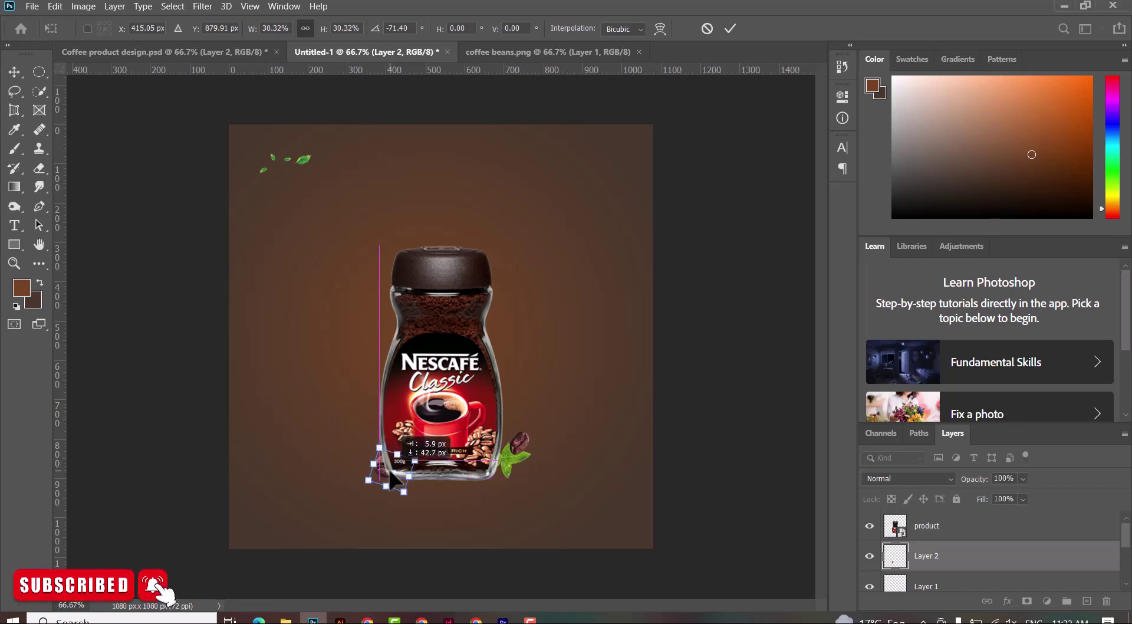
key(Return)
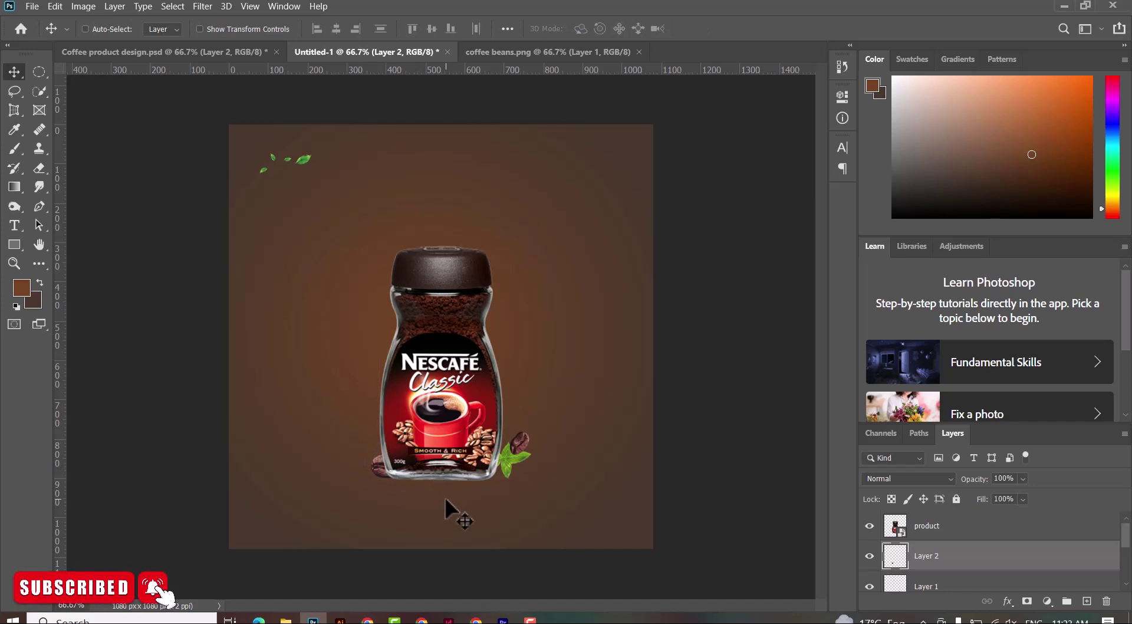
Rotate that bean about 20 degrees and shrink it slightly more
key(ctrl)
key(ctrl+t)
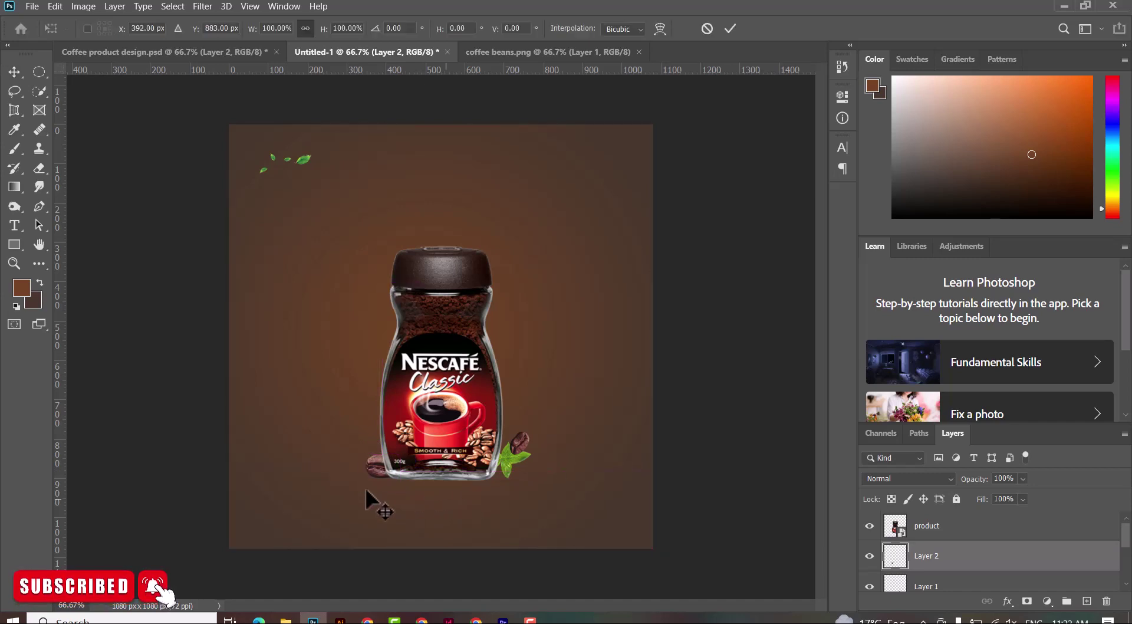
mouse_move(358, 492)
mouse_down()
mouse_move(367, 487)
mouse_move(356, 487)
mouse_up()
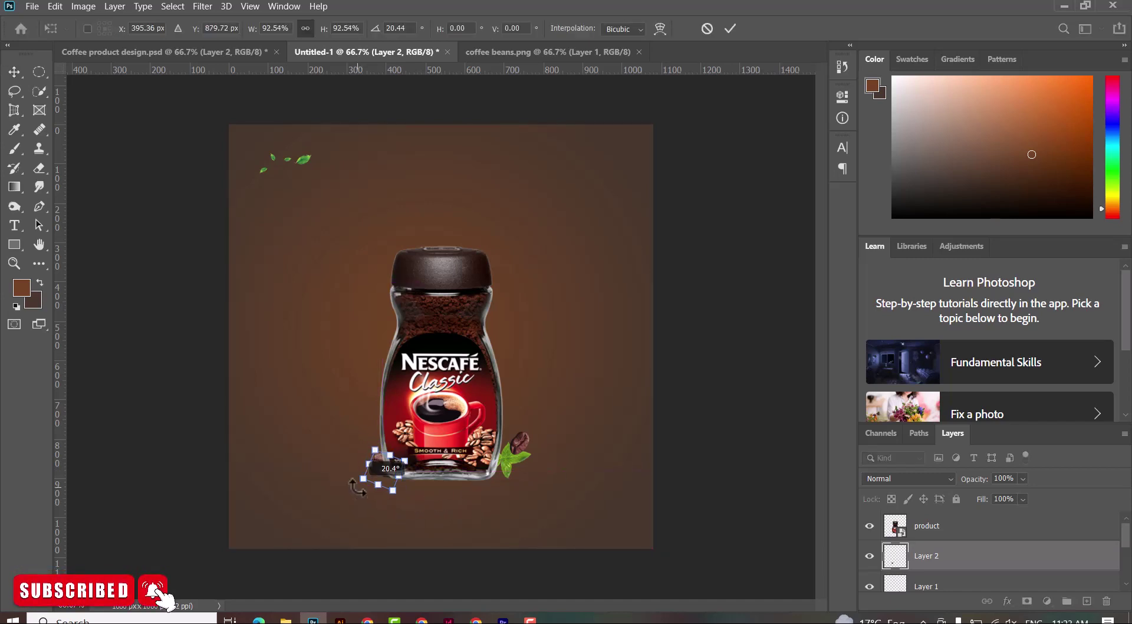
key(Return)
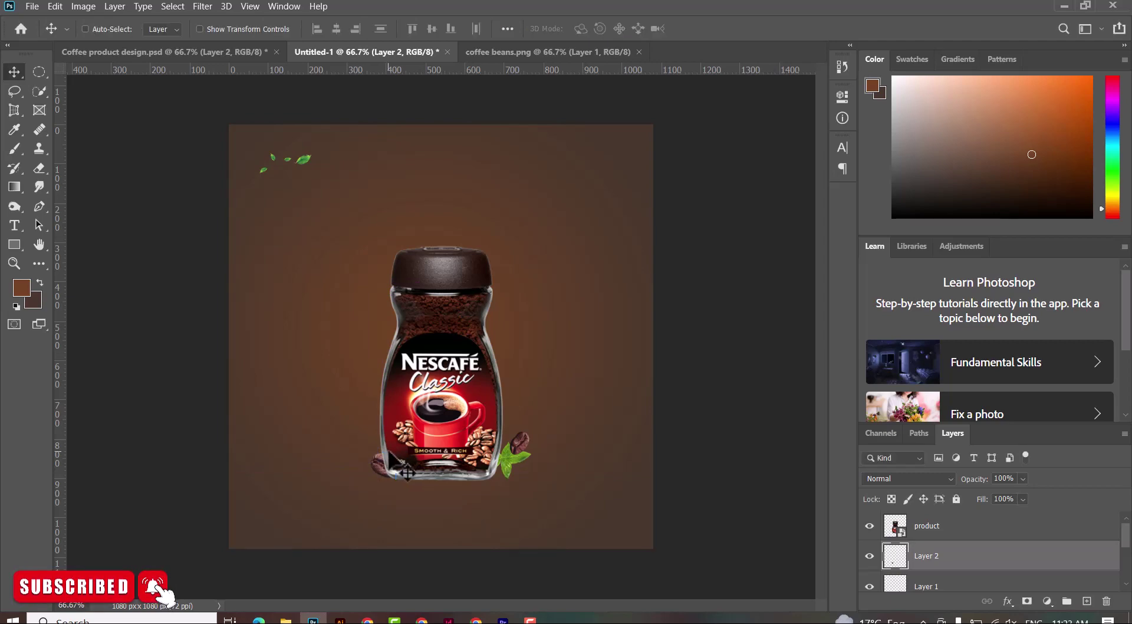
key(alt+Tab)
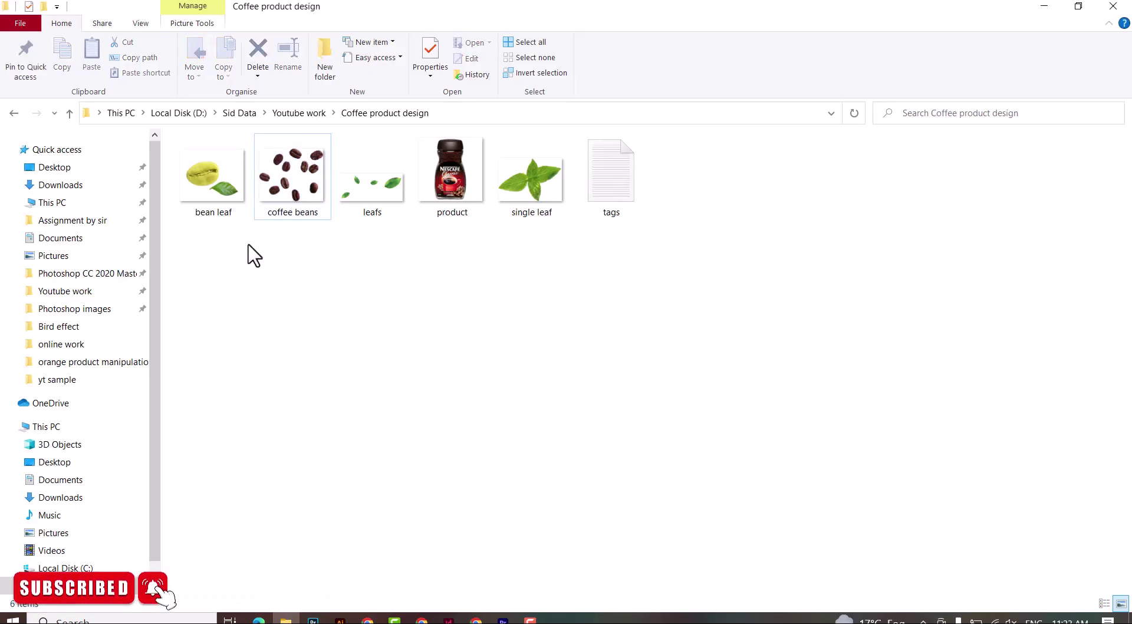
Open bean leaf.png and copy its Quick-Selected green leaf into the coffee ad
click(212, 177)
drag(212, 177, 668, 38)
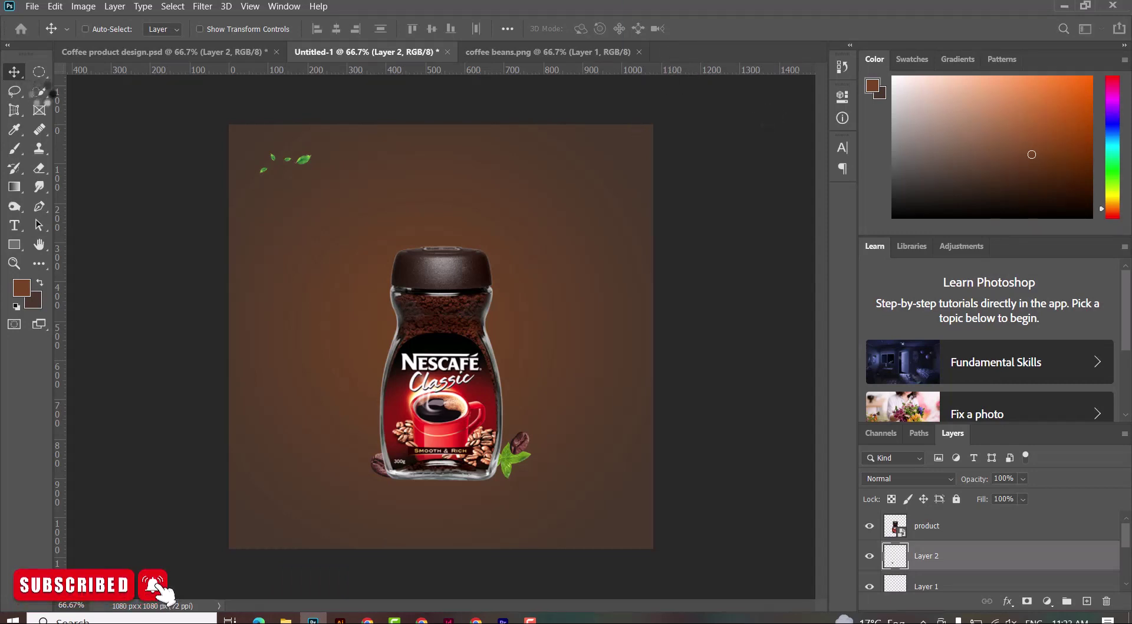
key(w)
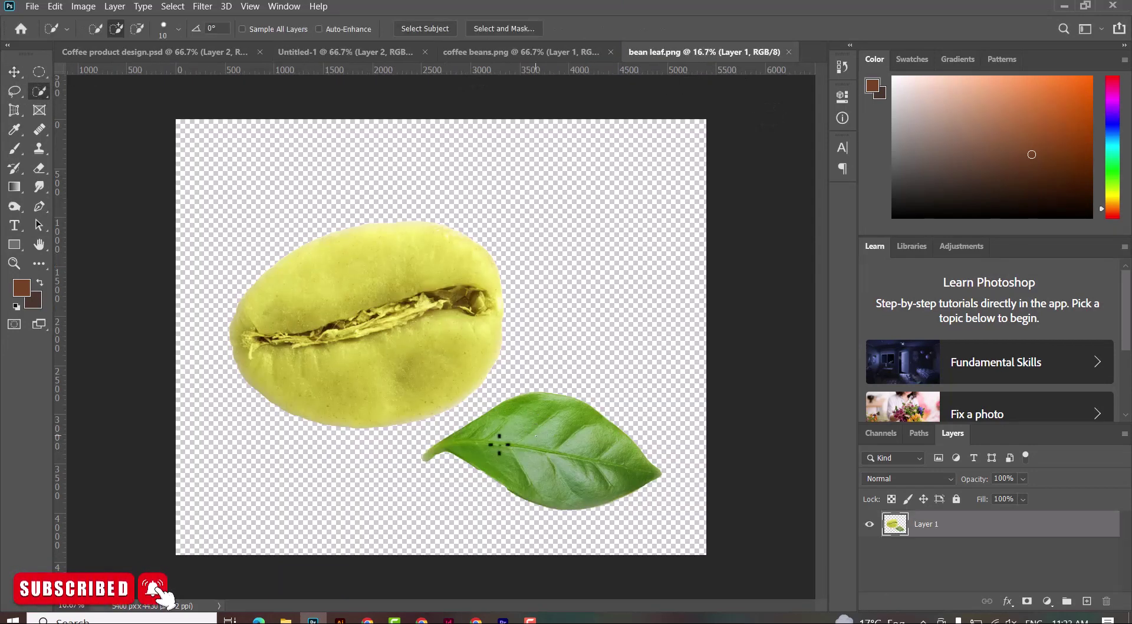
mouse_move(498, 443)
mouse_down()
mouse_move(575, 468)
mouse_move(333, 131)
mouse_move(336, 40)
mouse_up()
click(10, 72)
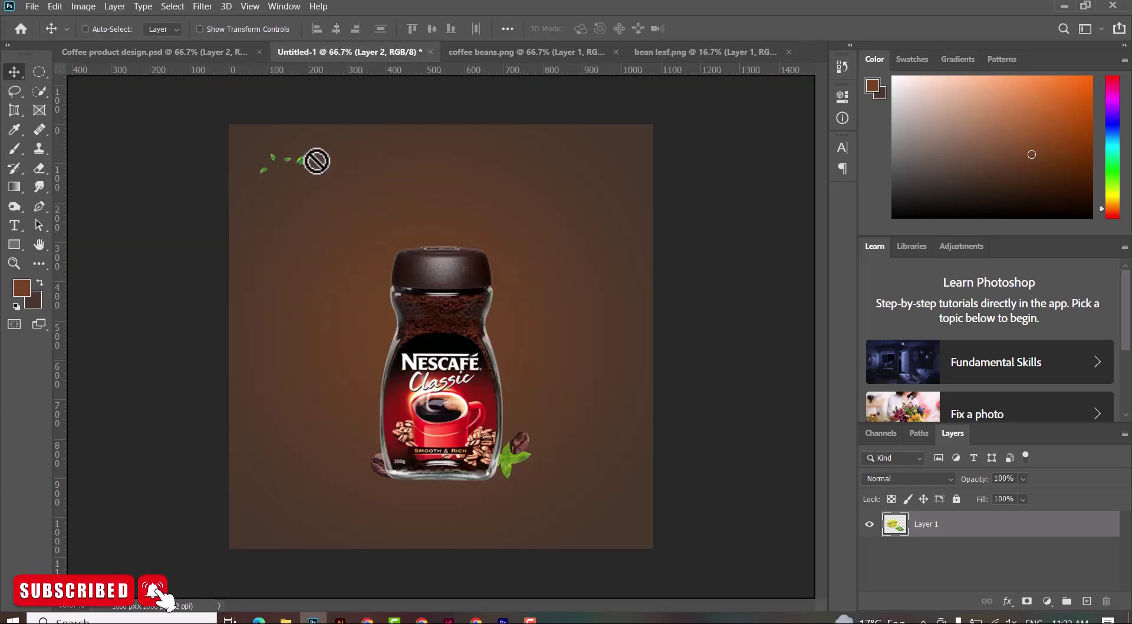
drag(336, 43, 369, 279)
Shrink the leaf and rotate it about -175°, fitting it against the jar lid
key(ctrl+t)
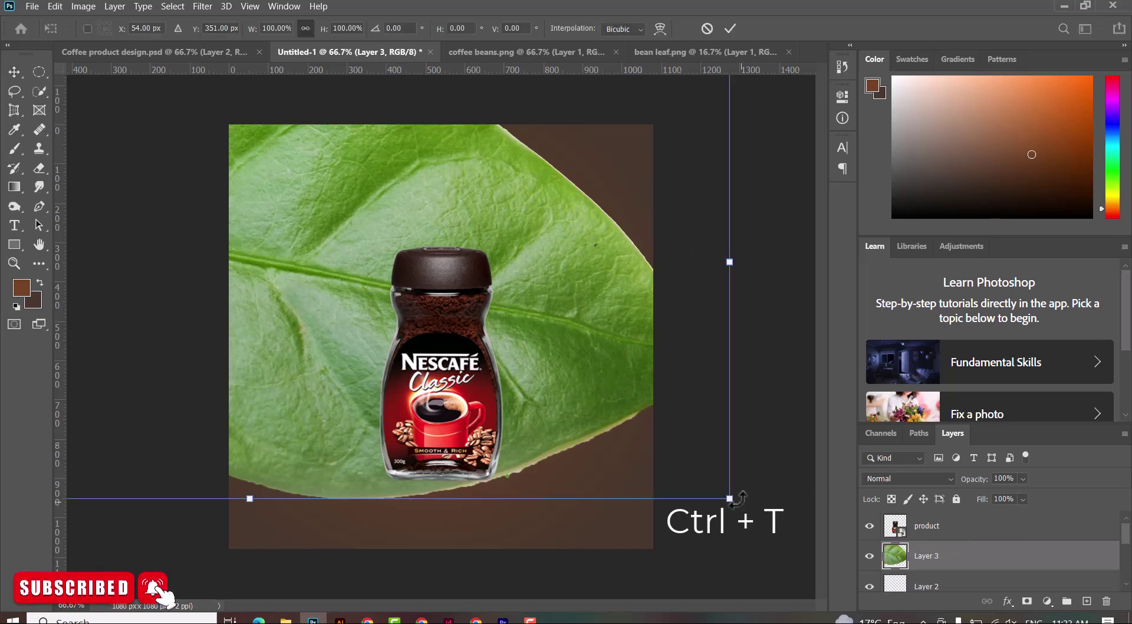
drag(651, 487, 618, 175)
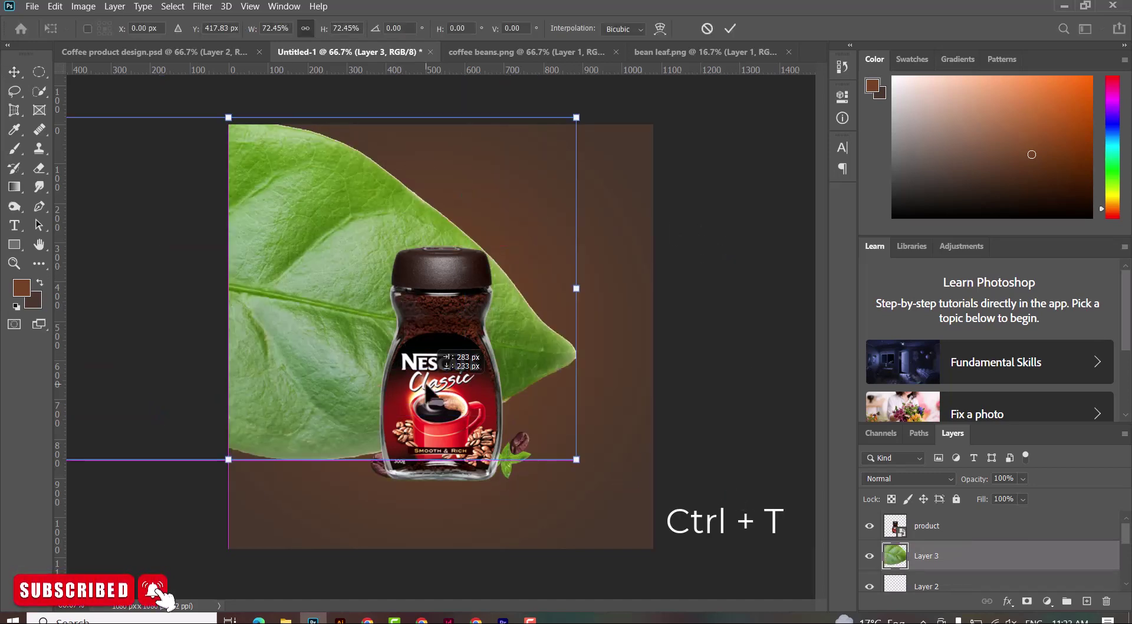
mouse_move(618, 175)
mouse_down()
mouse_move(378, 383)
mouse_move(642, 266)
mouse_up()
mouse_move(591, 222)
mouse_down()
mouse_move(511, 278)
mouse_move(363, 288)
mouse_up()
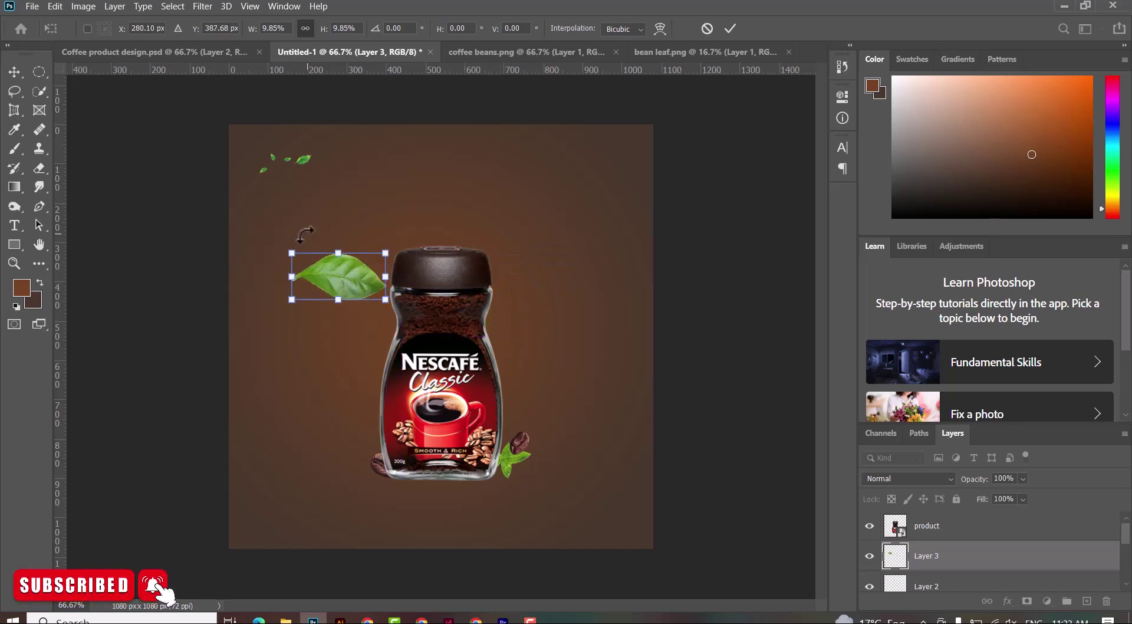
drag(305, 234, 392, 300)
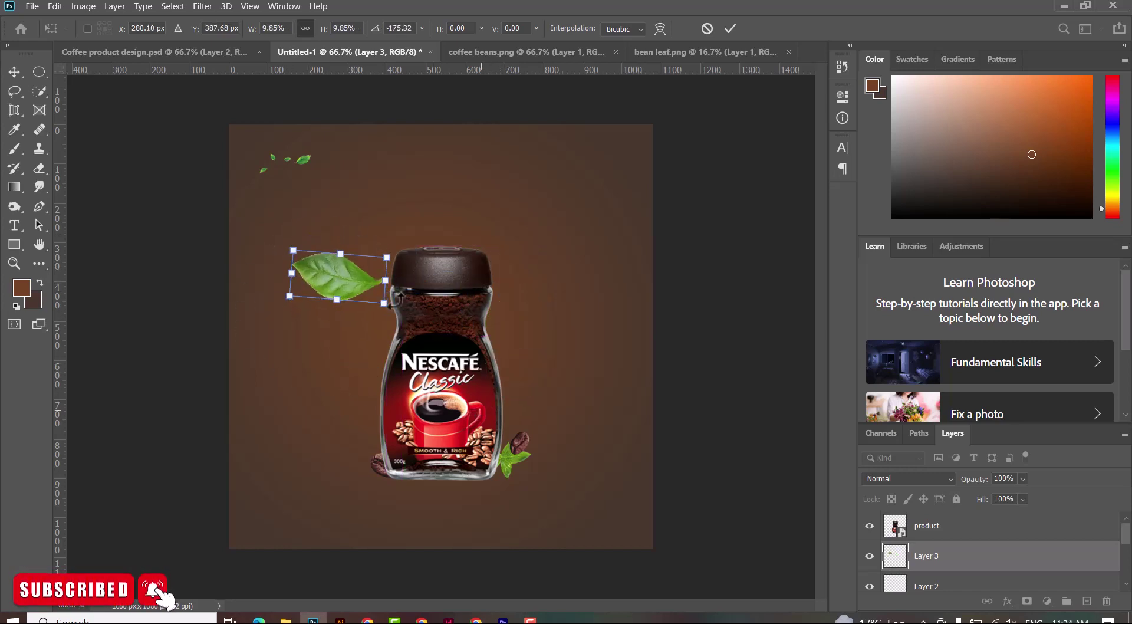
drag(292, 251, 303, 254)
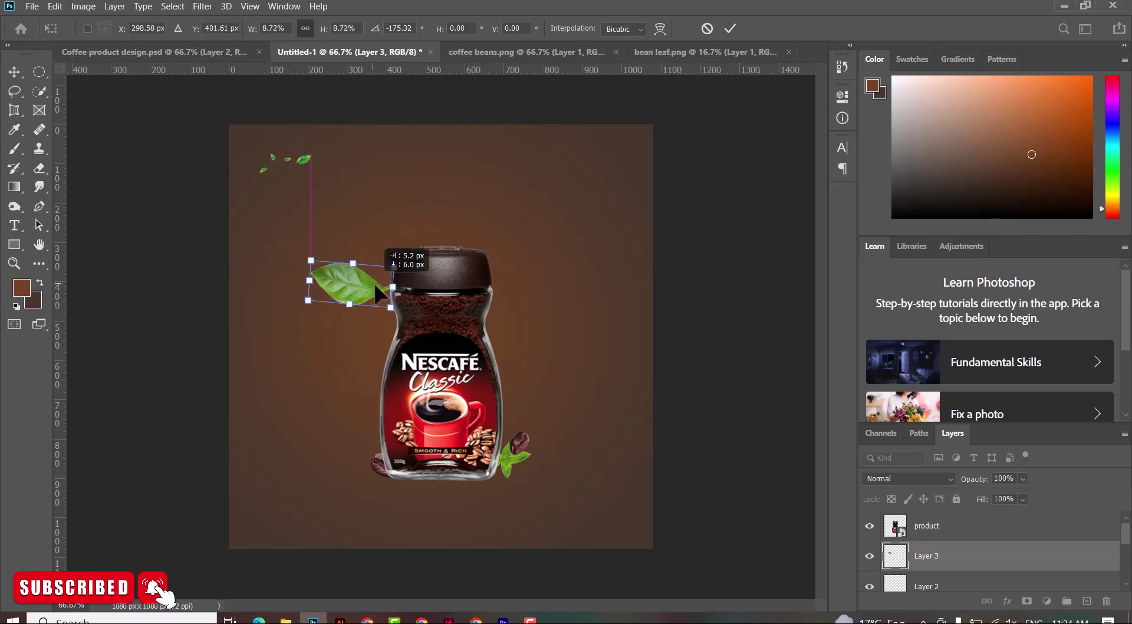
mouse_move(365, 276)
mouse_down()
mouse_move(377, 283)
mouse_move(326, 273)
mouse_move(337, 268)
mouse_up()
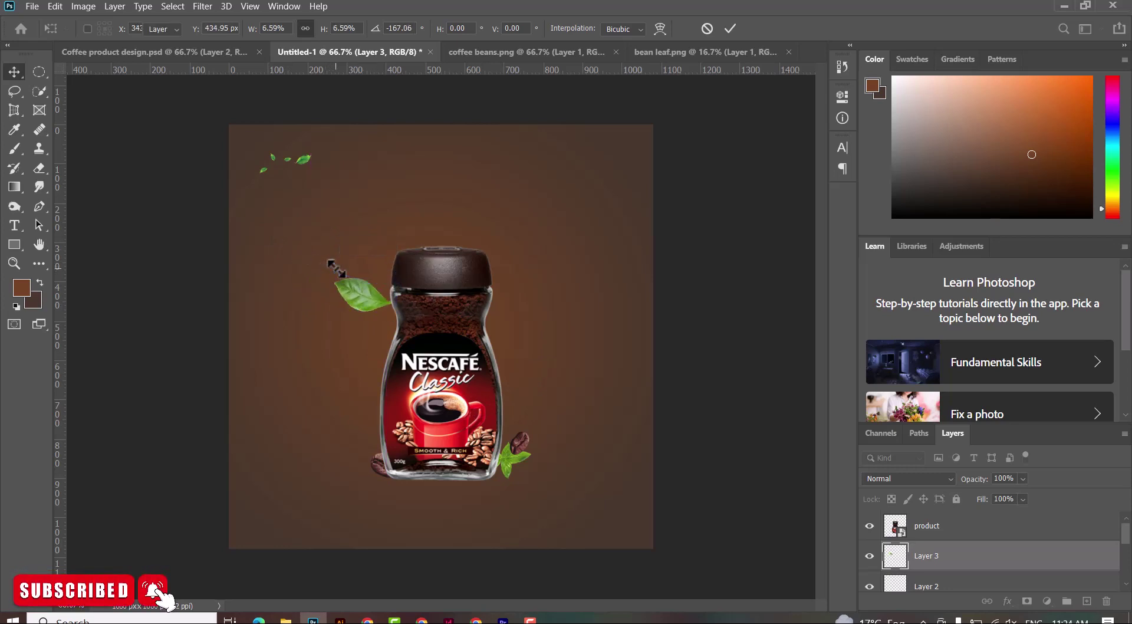
key(Return)
Raise the leaf slightly beside the lid and tilt it a little
drag(373, 285, 375, 276)
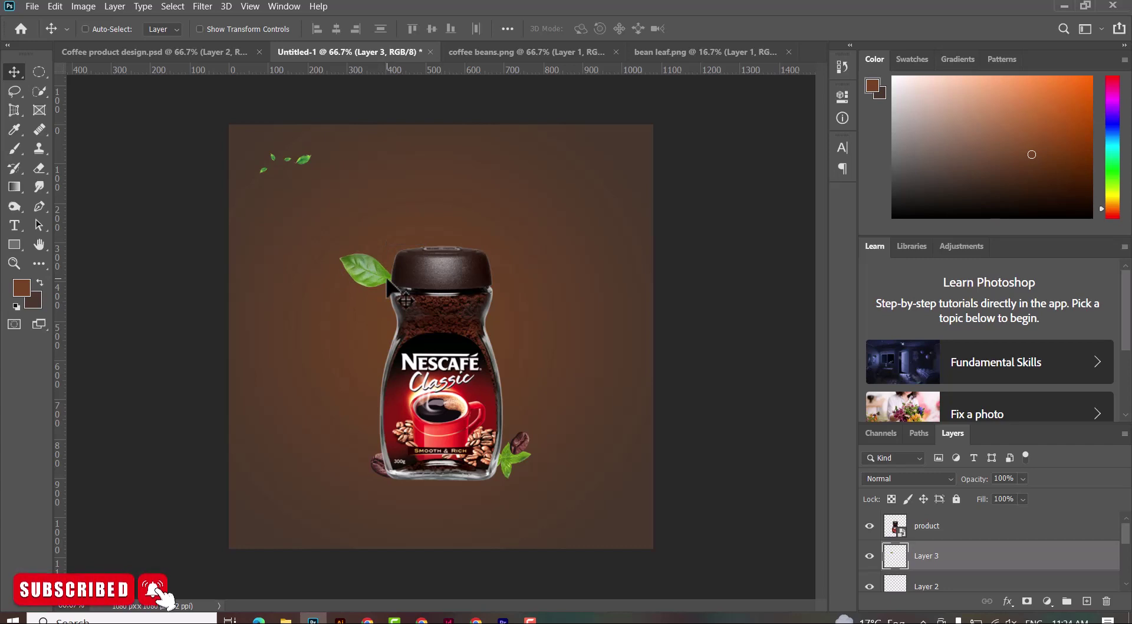
key(ctrl+t)
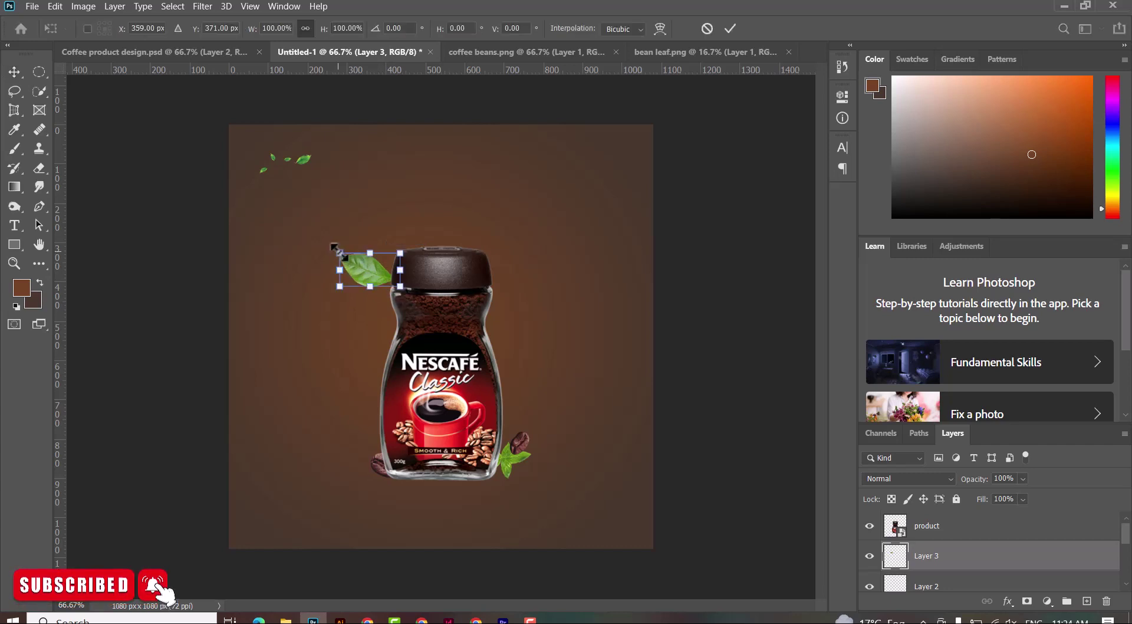
drag(334, 247, 339, 239)
key(Return)
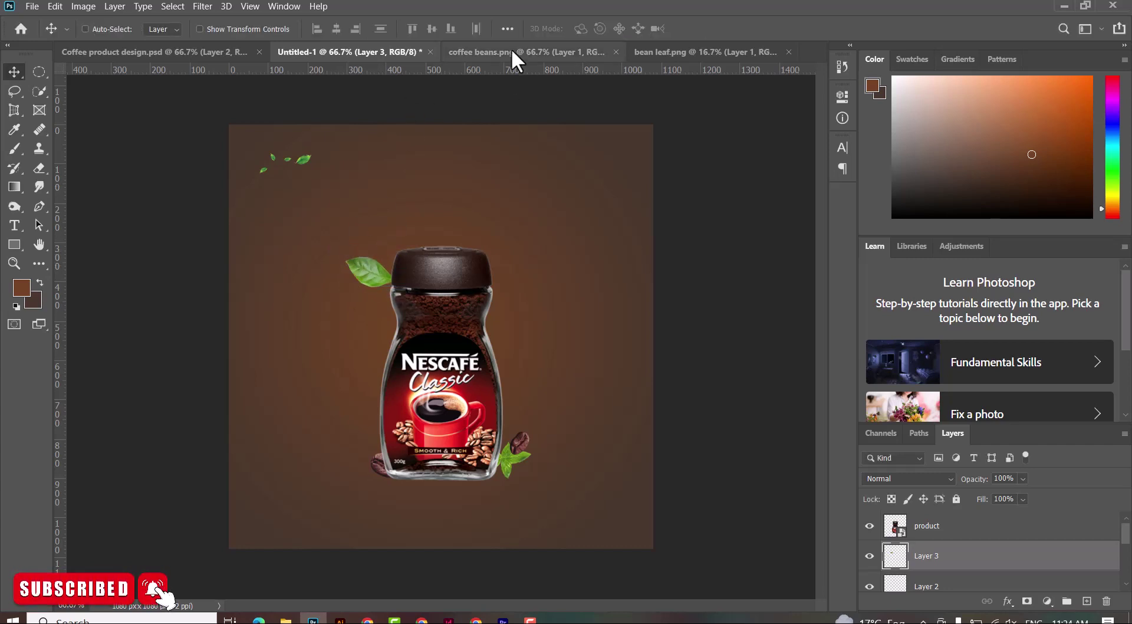
Select an upright coffee bean in coffee beans.png and copy it into the ad
click(511, 52)
click(39, 91)
click(378, 419)
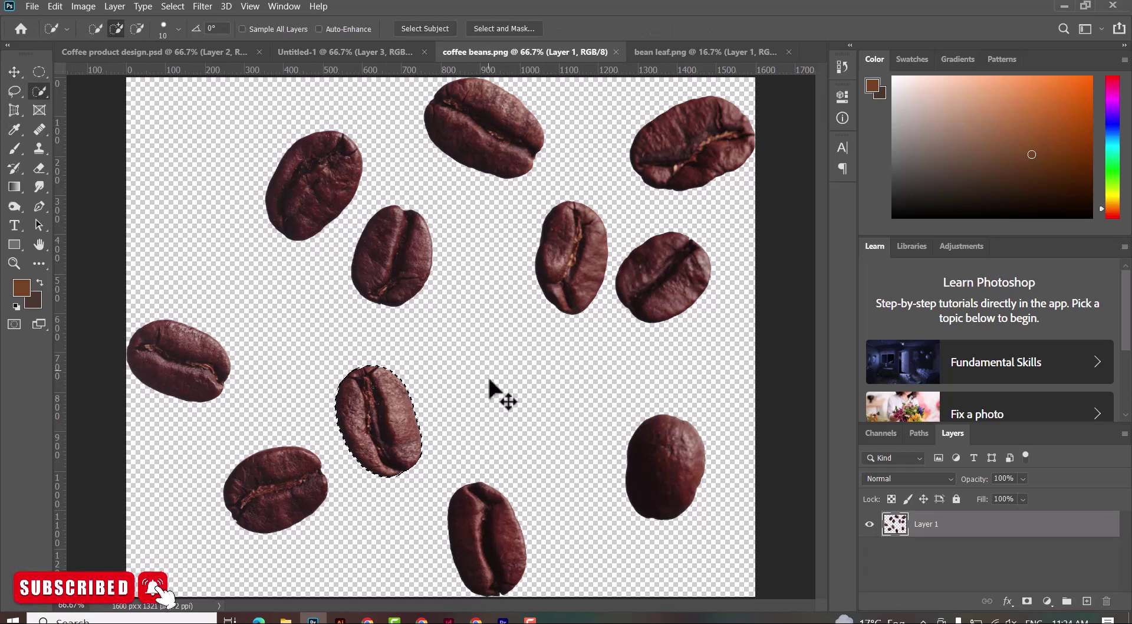
key(ctrl+d)
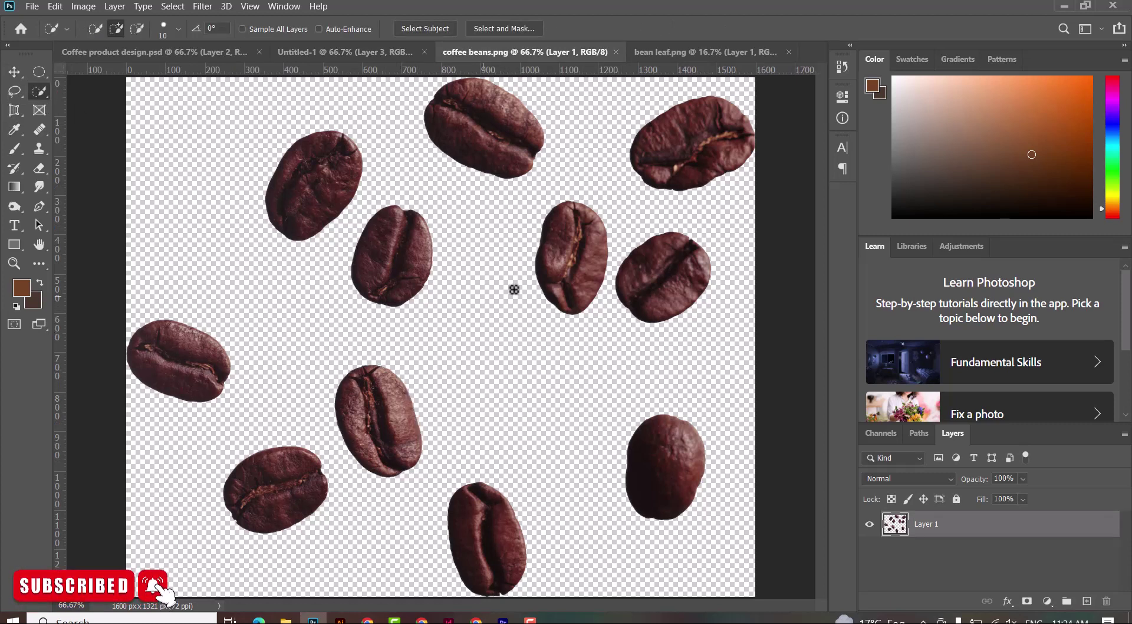
key(v)
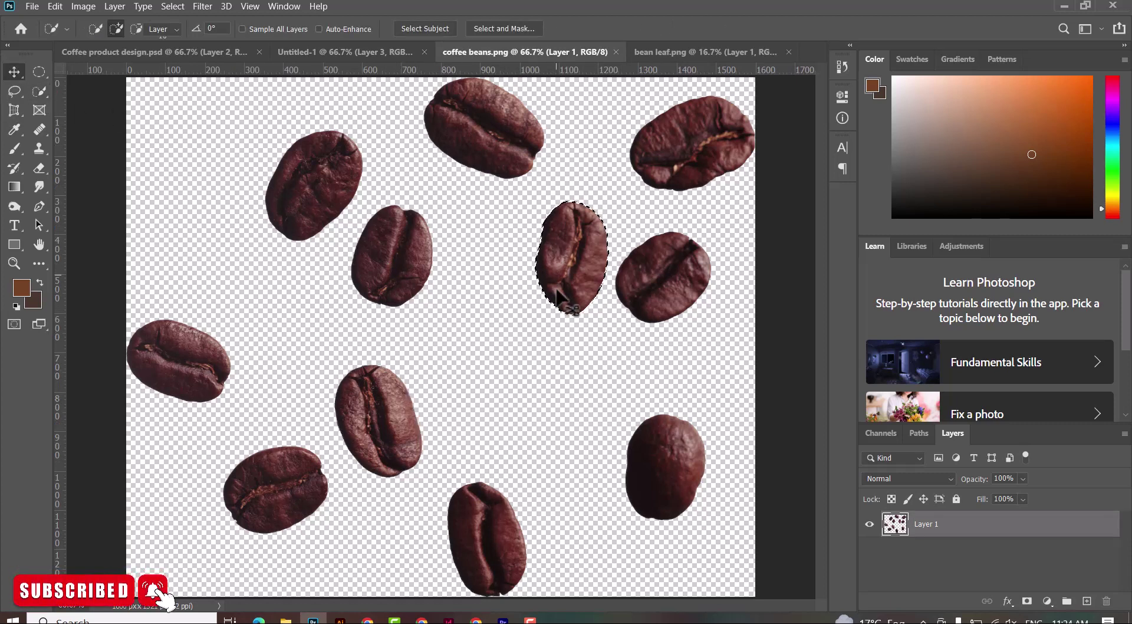
drag(567, 242, 377, 118)
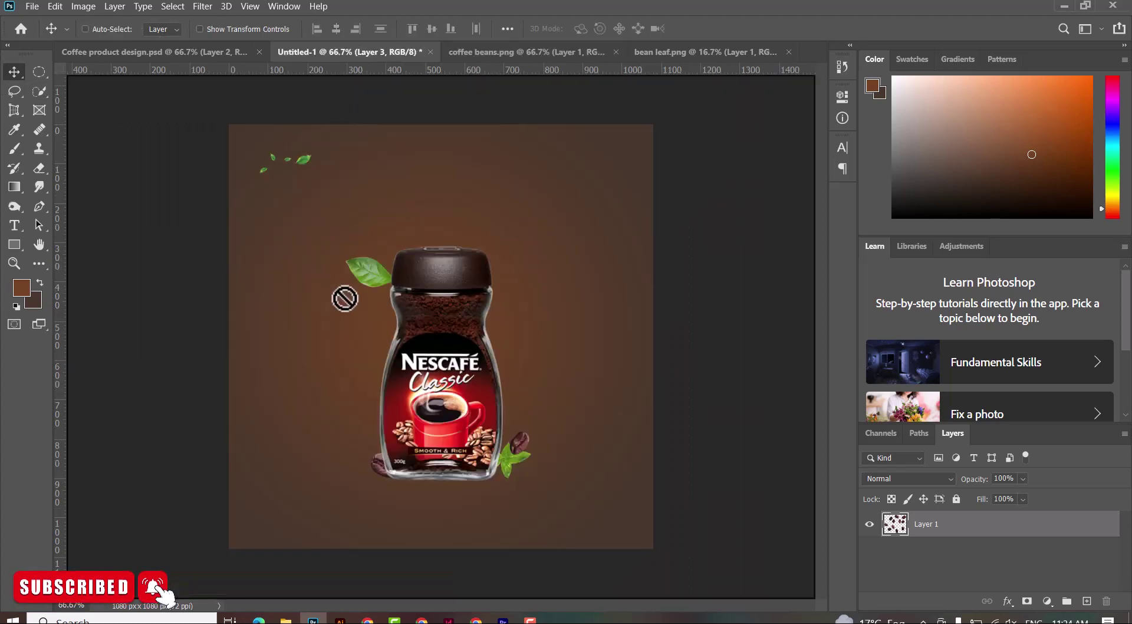
drag(361, 56, 346, 303)
Shrink the new bean and move it onto the leaf beside the jar lid
key(ctrl+t)
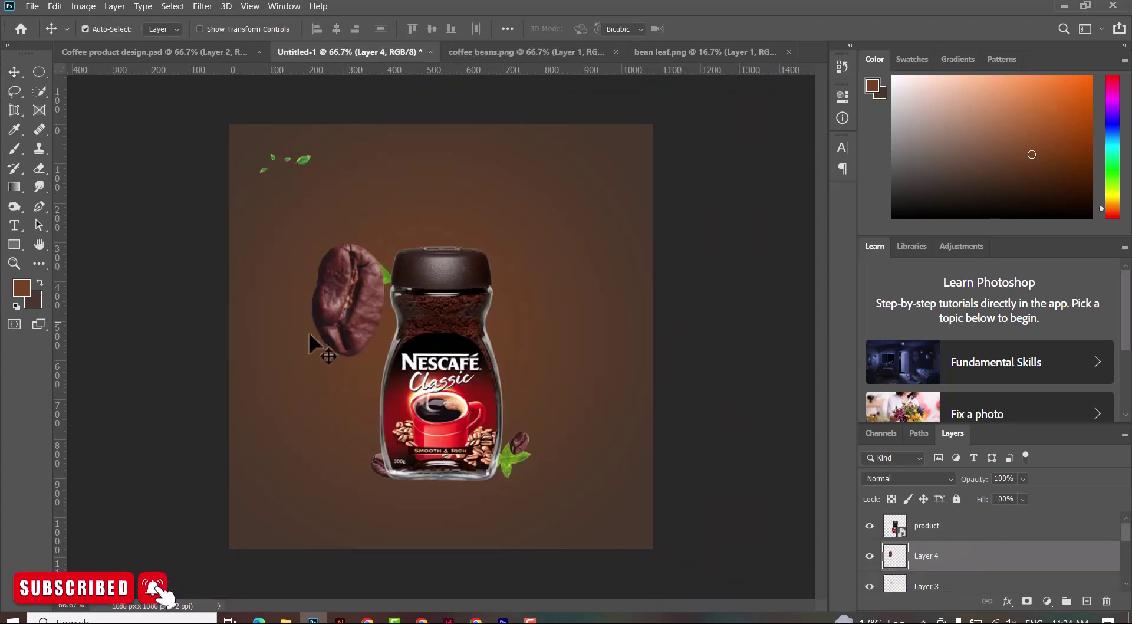
drag(311, 357, 357, 282)
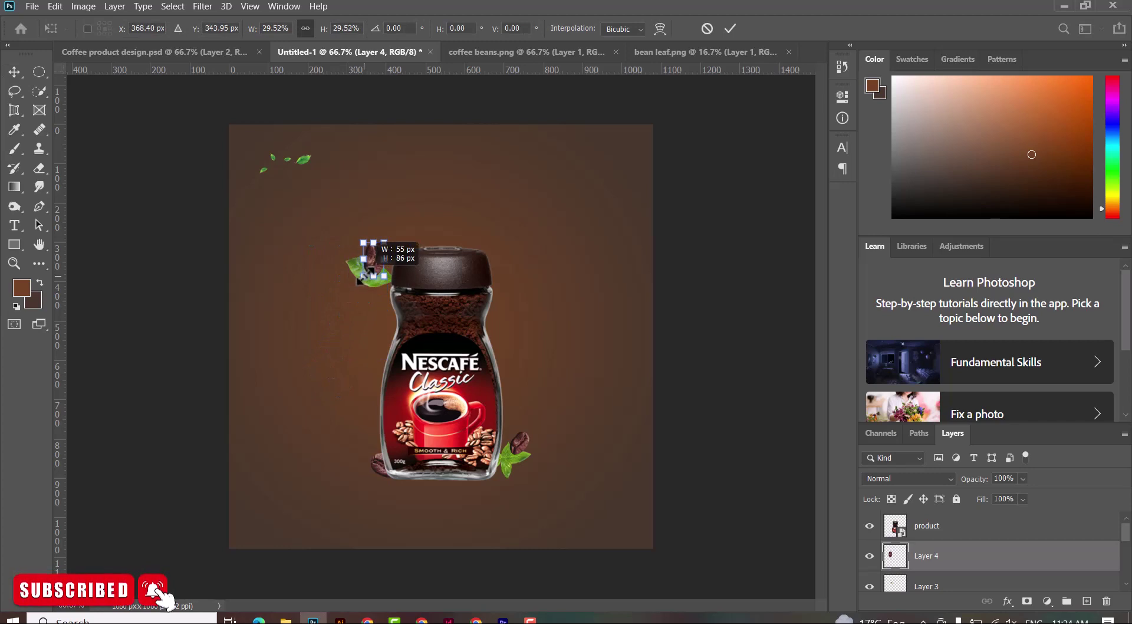
key(Return)
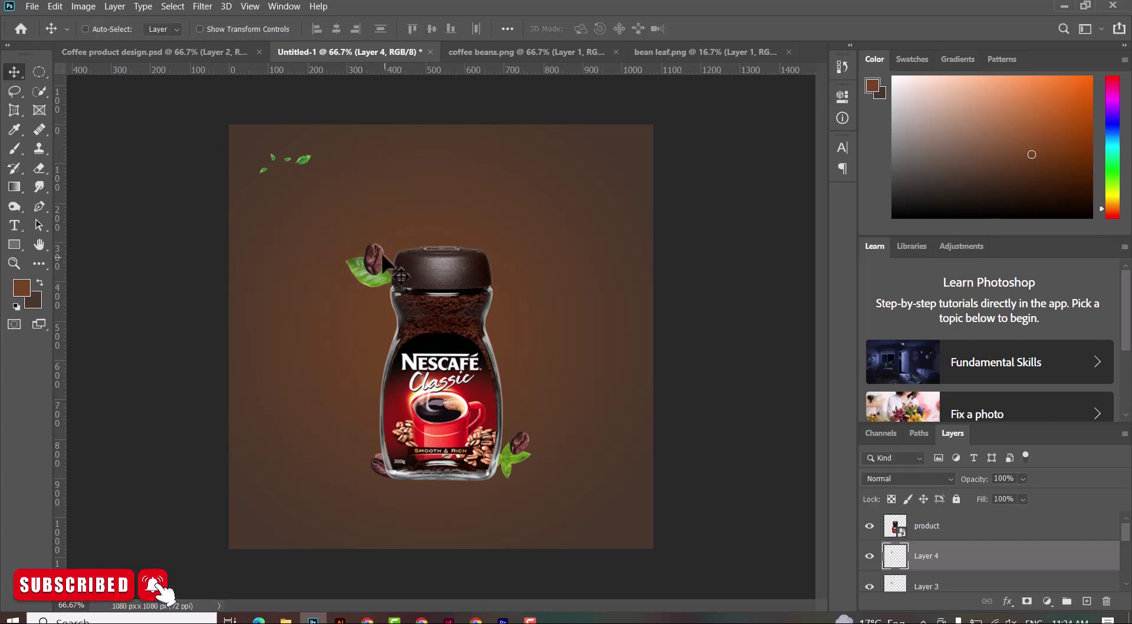
mouse_move(401, 275)
mouse_down()
mouse_move(387, 294)
mouse_move(341, 298)
mouse_move(361, 282)
mouse_move(372, 308)
mouse_up()
key(ctrl+t)
key(Return)
key(ctrl+t)
Apply the bean's tilt, then duplicate the lid leaf to the right edge at two-thirds size
key(Return)
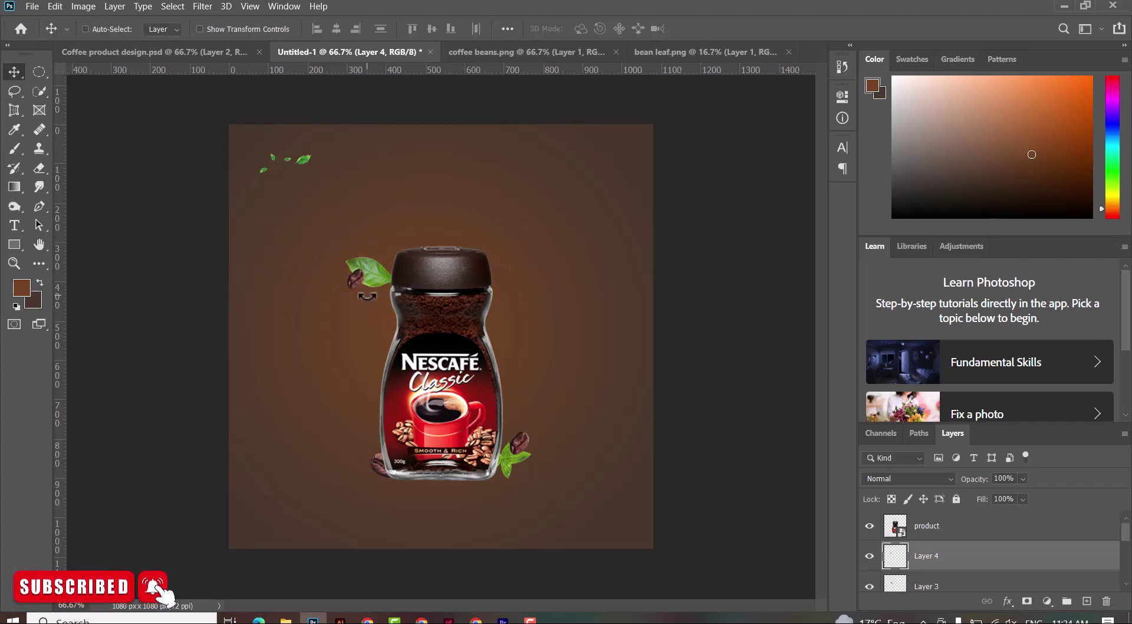
right_click(380, 276)
click(394, 283)
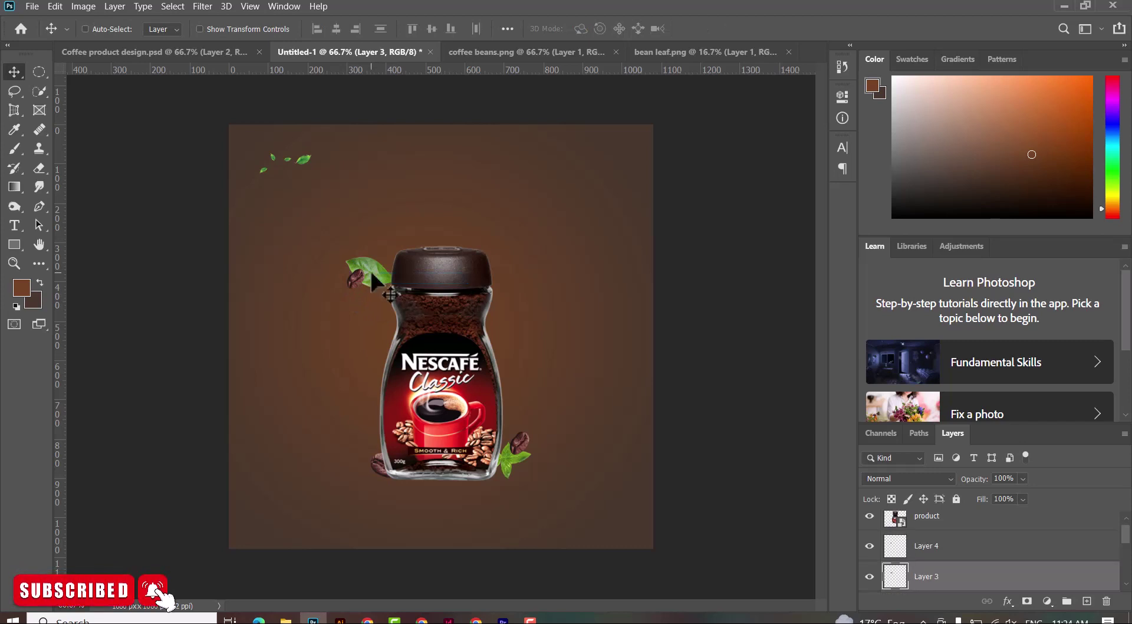
drag(383, 277, 637, 302)
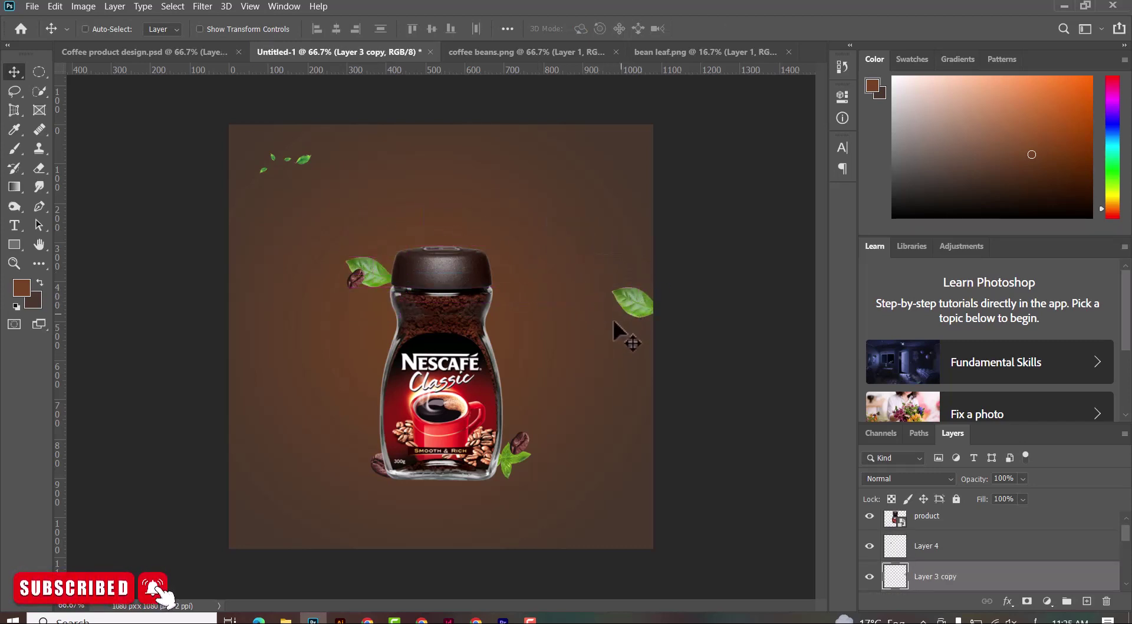
key(ctrl)
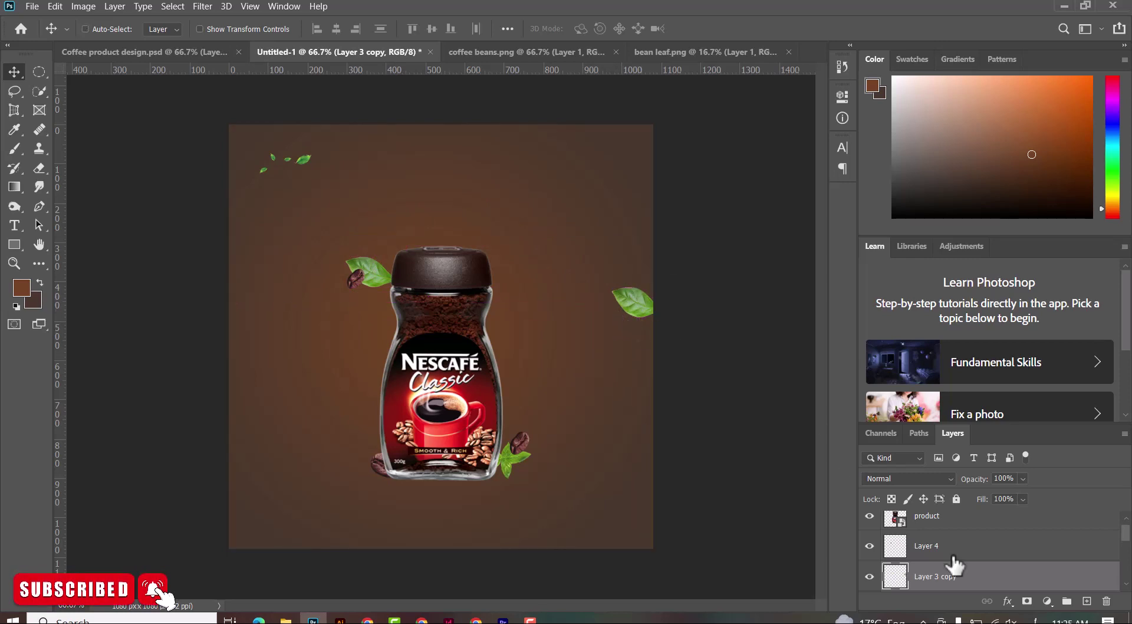
key(super+space)
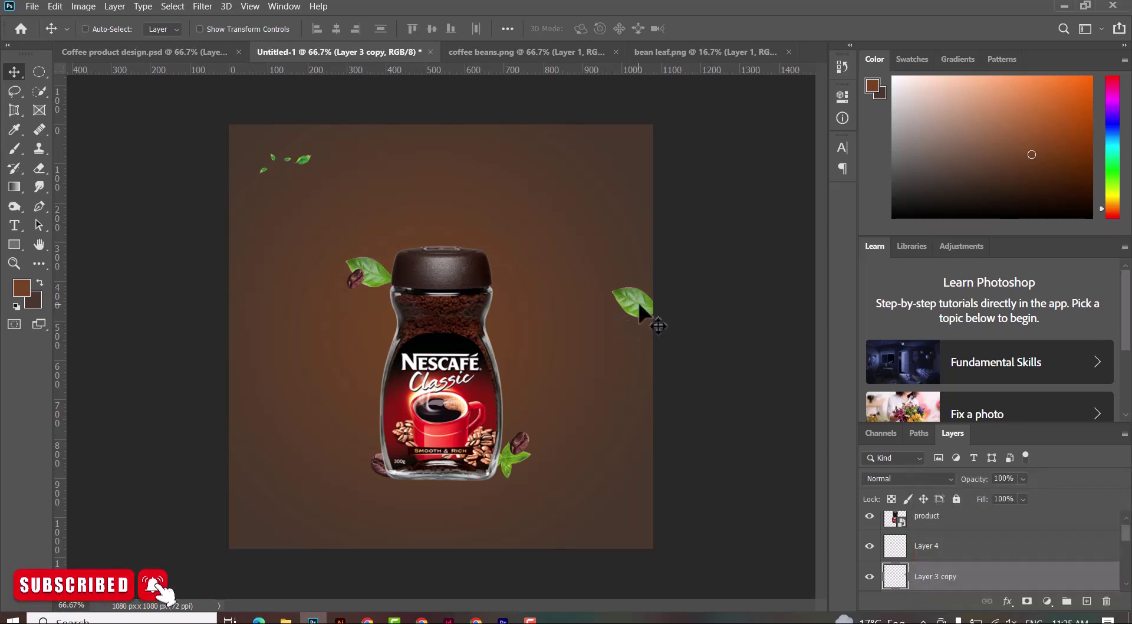
key(ctrl+t)
drag(608, 320, 629, 310)
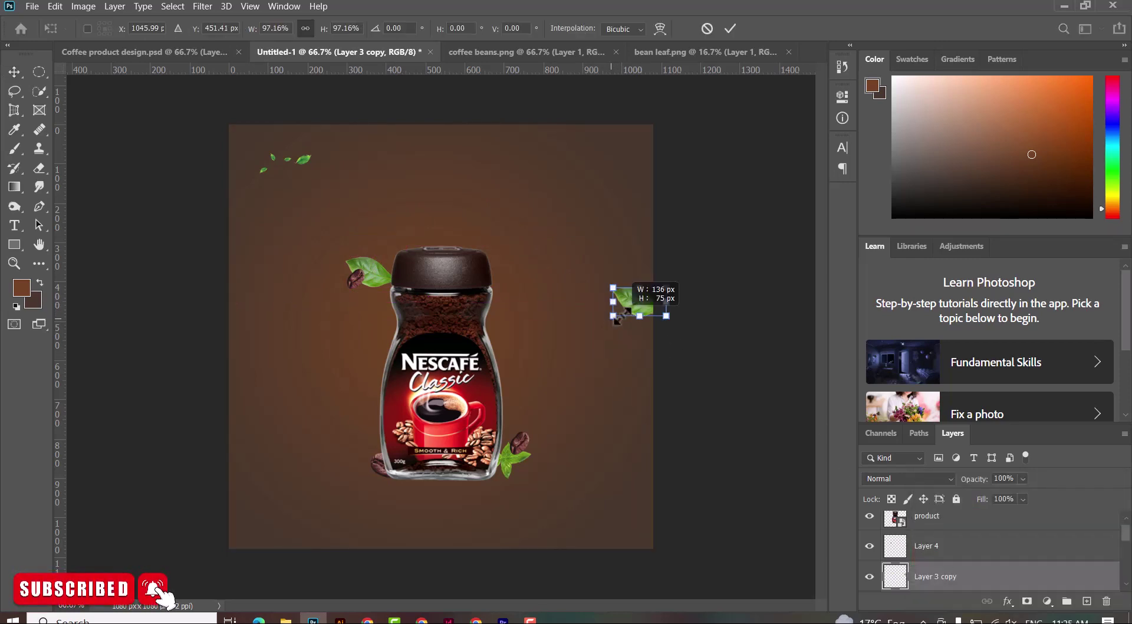
key(Return)
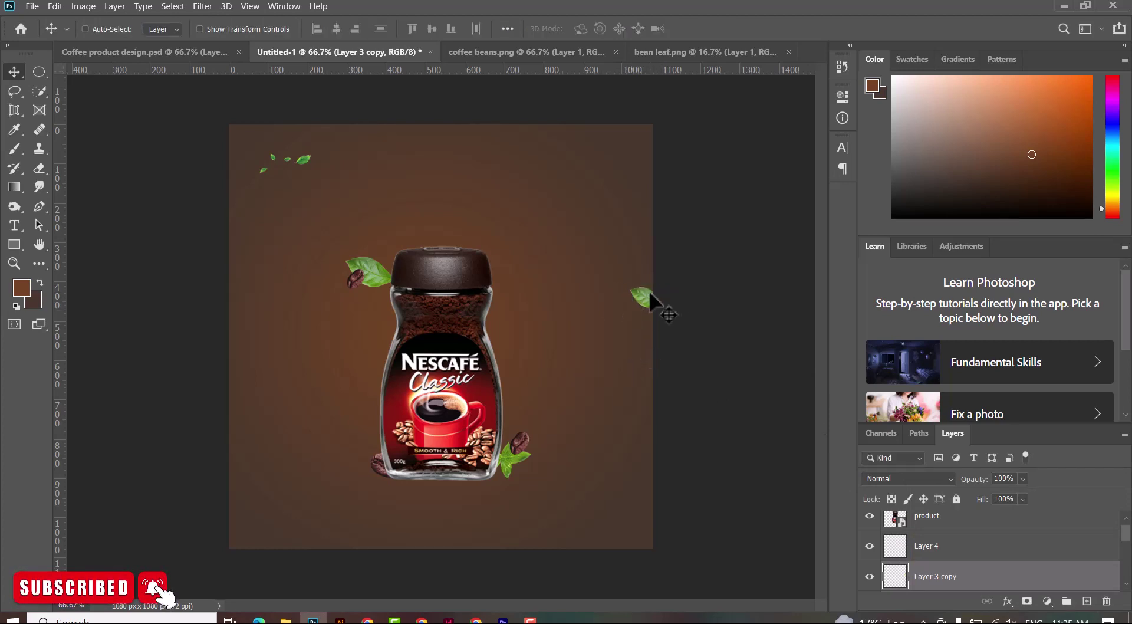
Duplicate the small leaf to the top right, shrink it and rotate it about 43°
drag(640, 295, 591, 193)
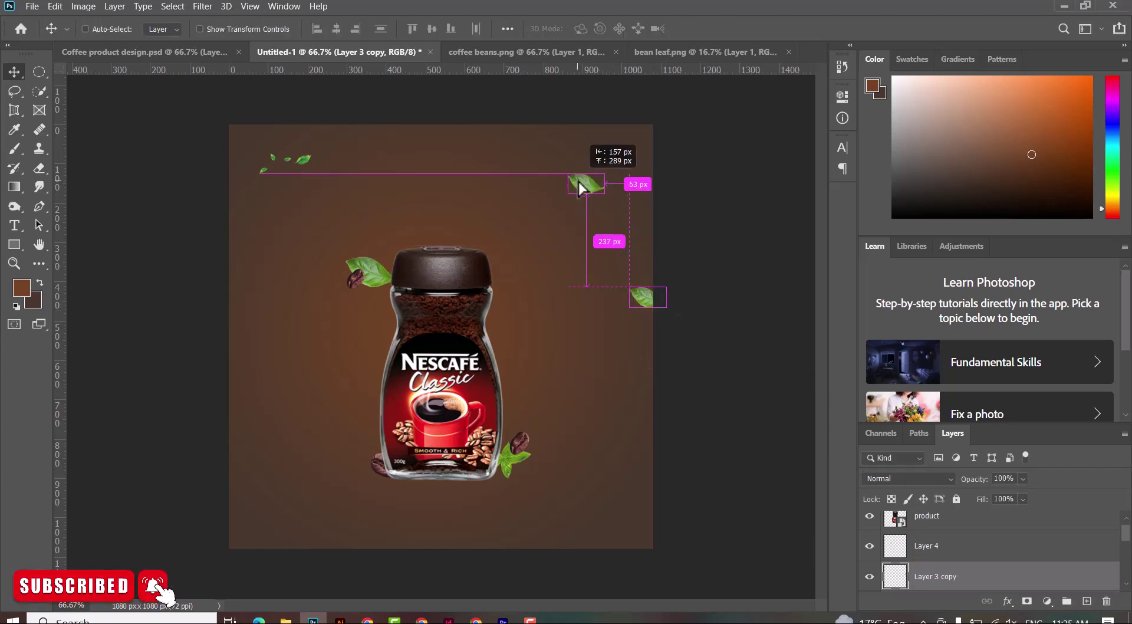
key(ctrl+t)
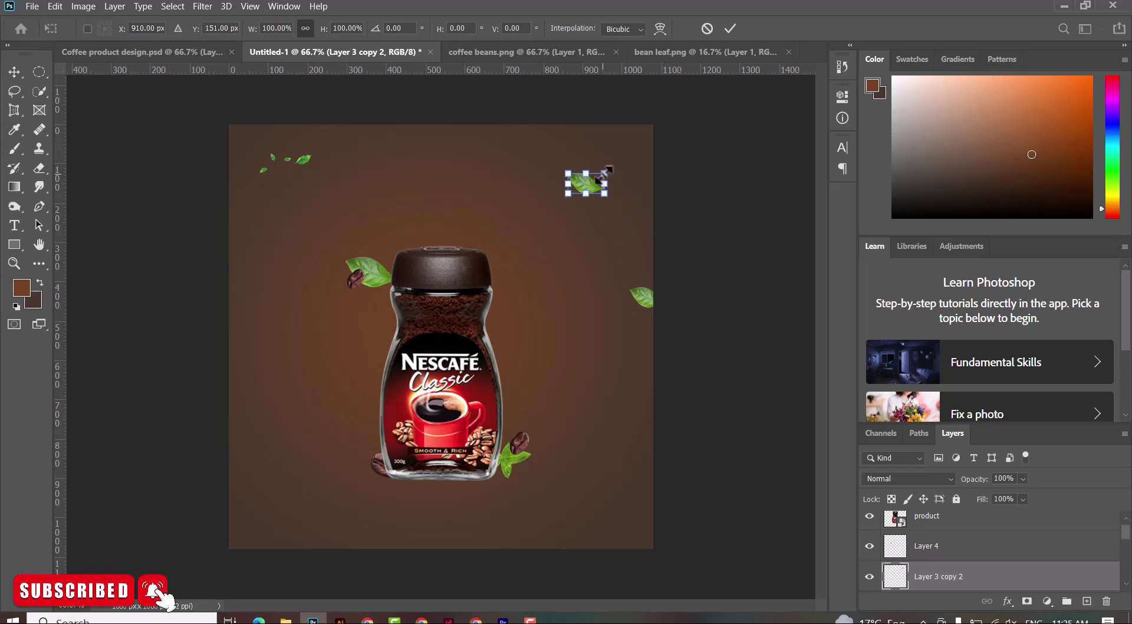
mouse_move(605, 171)
mouse_down()
mouse_move(594, 175)
mouse_move(617, 184)
mouse_up()
key(Return)
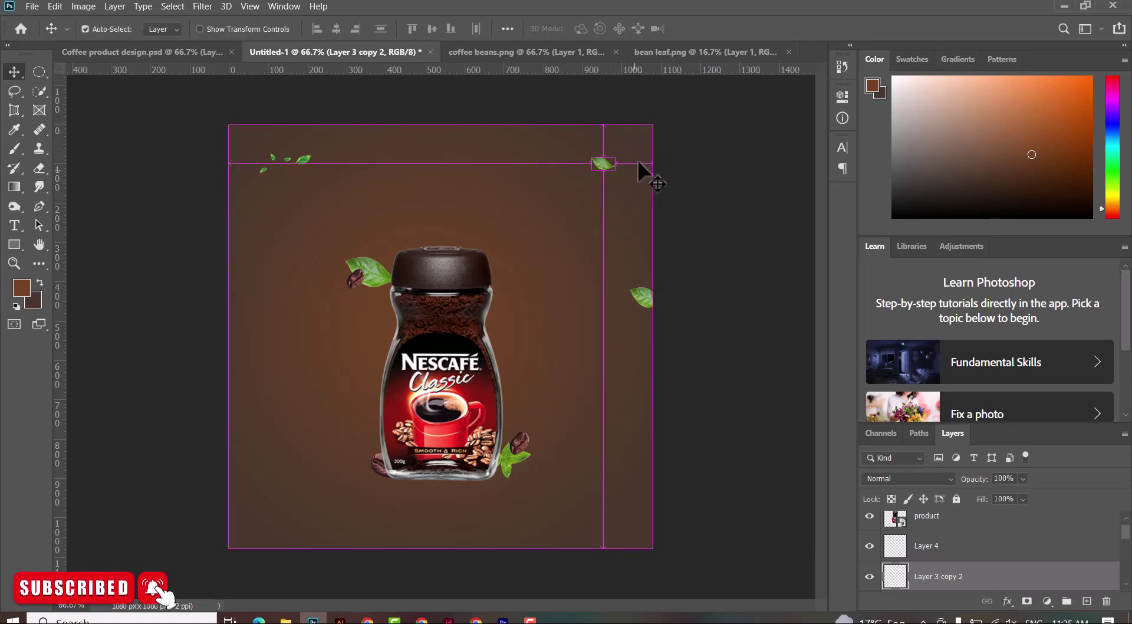
key(ctrl+t)
drag(630, 133, 600, 122)
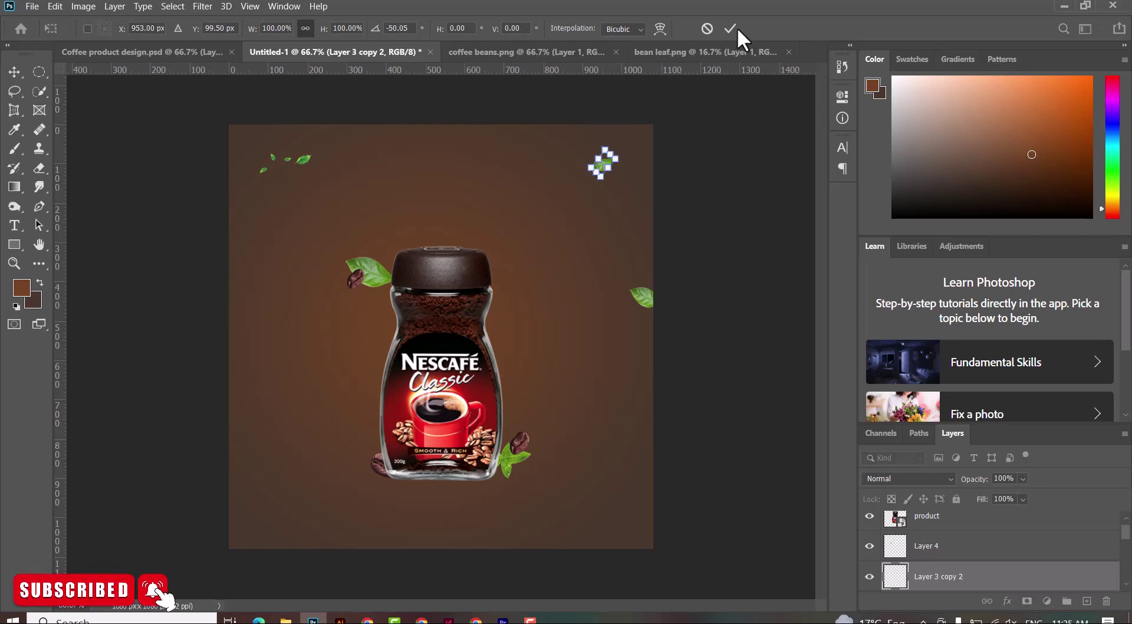
key(Return)
Open the leafs image from the project folder in Photoshop
click(285, 618)
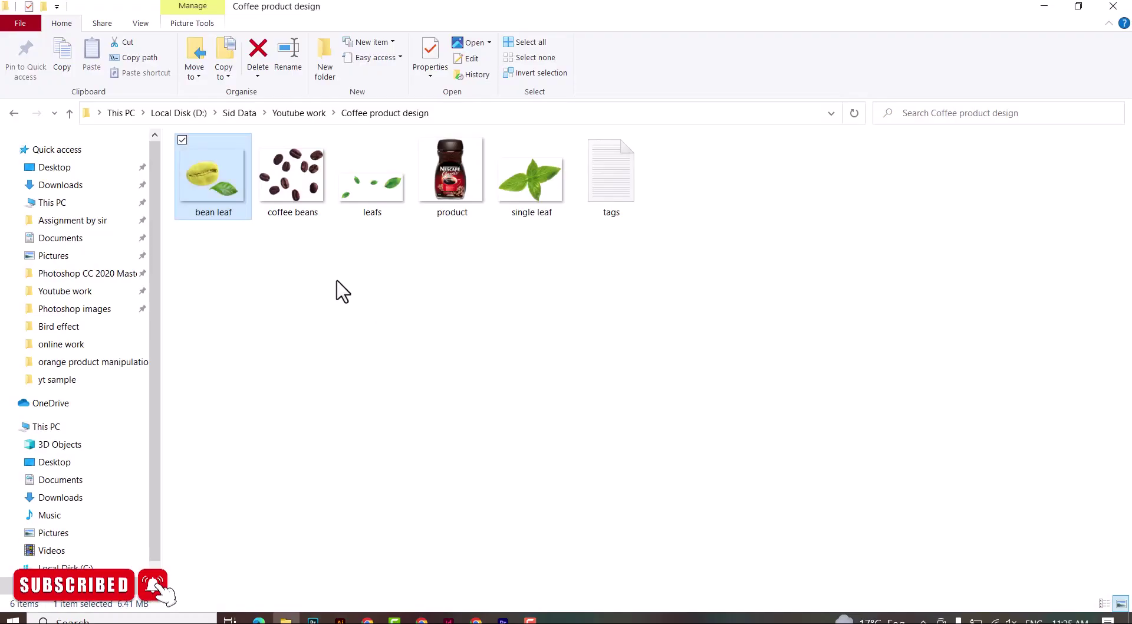
key(Right)
key(Right)
click(313, 618)
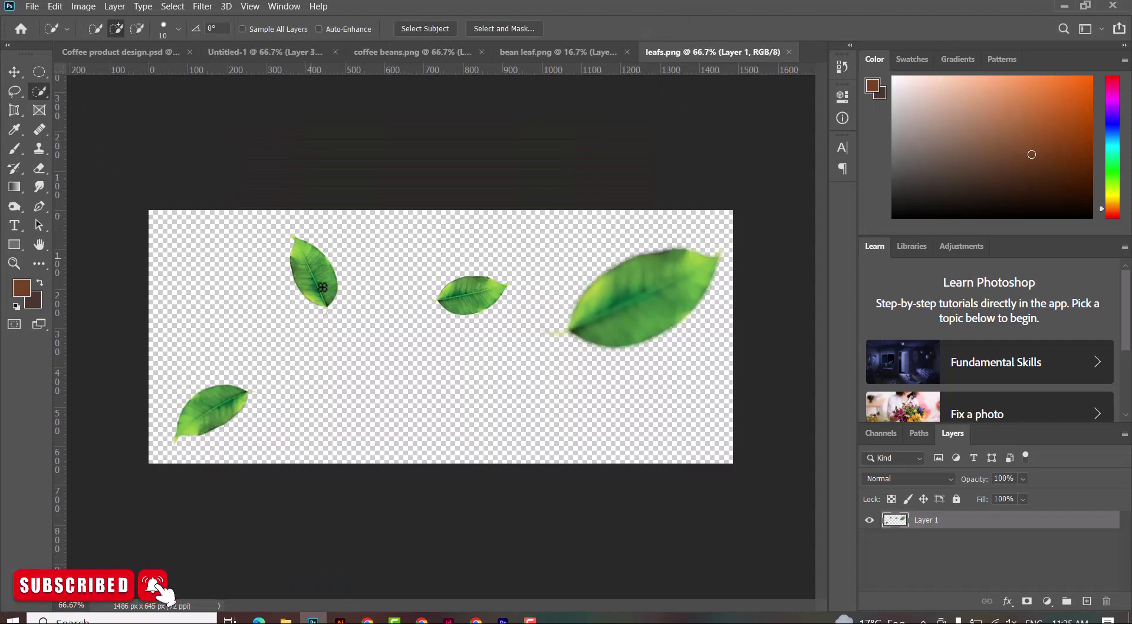
Copy one leaf from leafs.png into the design, shrunk to about 19% near the lower left
mouse_move(342, 291)
mouse_down()
mouse_move(295, 304)
mouse_move(304, 474)
mouse_up()
key(ctrl+t)
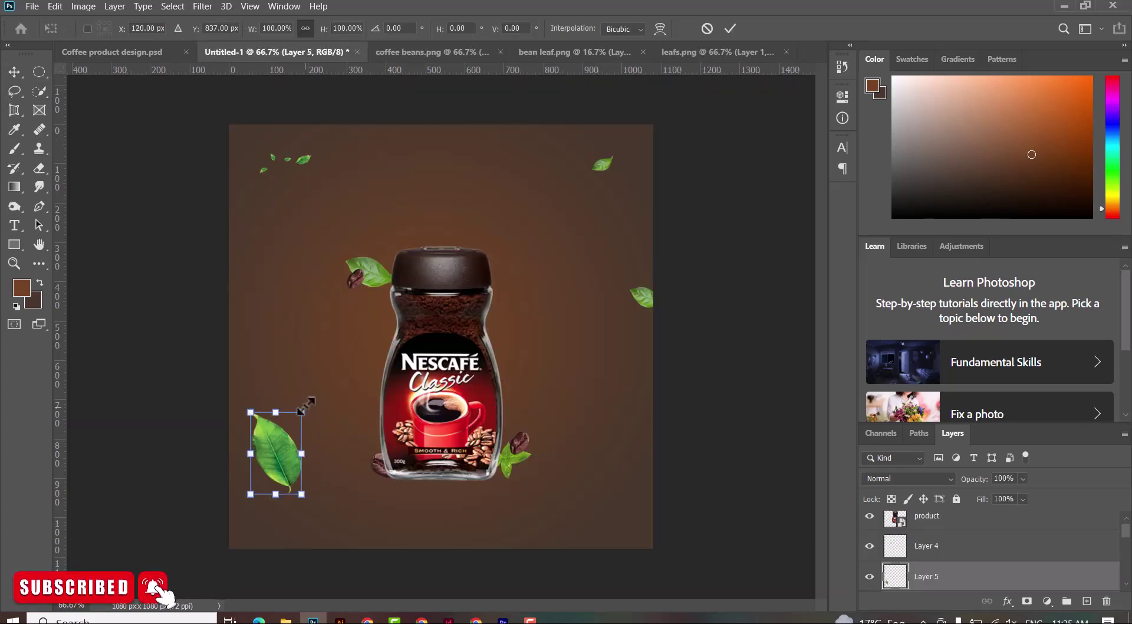
drag(275, 413, 276, 462)
key(Return)
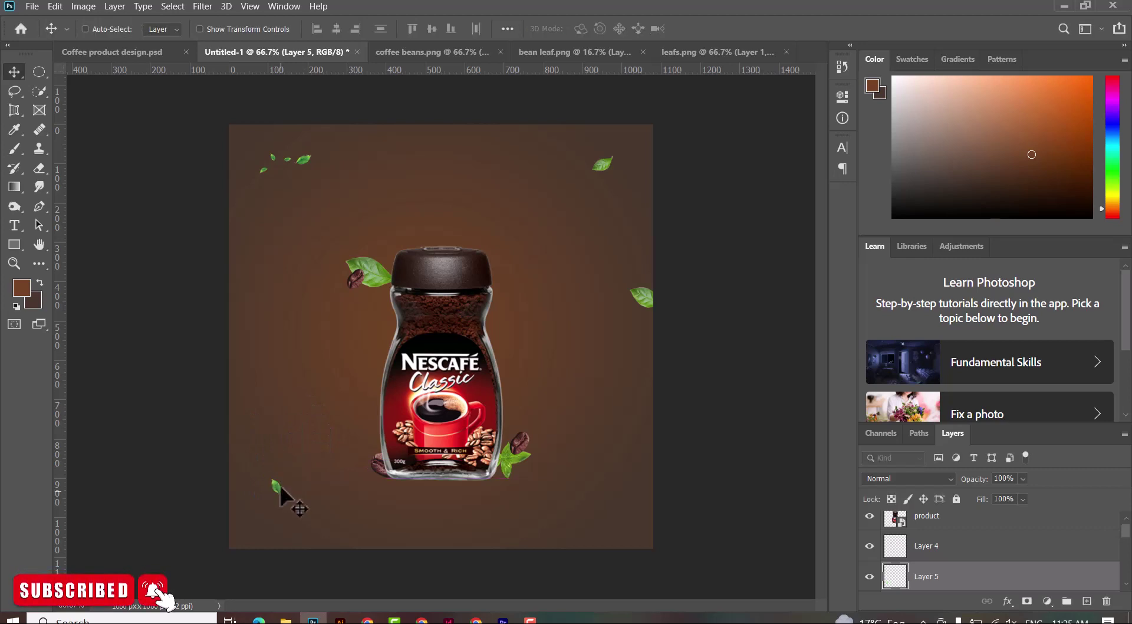
Duplicate the Layer 4 coffee bean and shrink the copy near the top
right_click(359, 286)
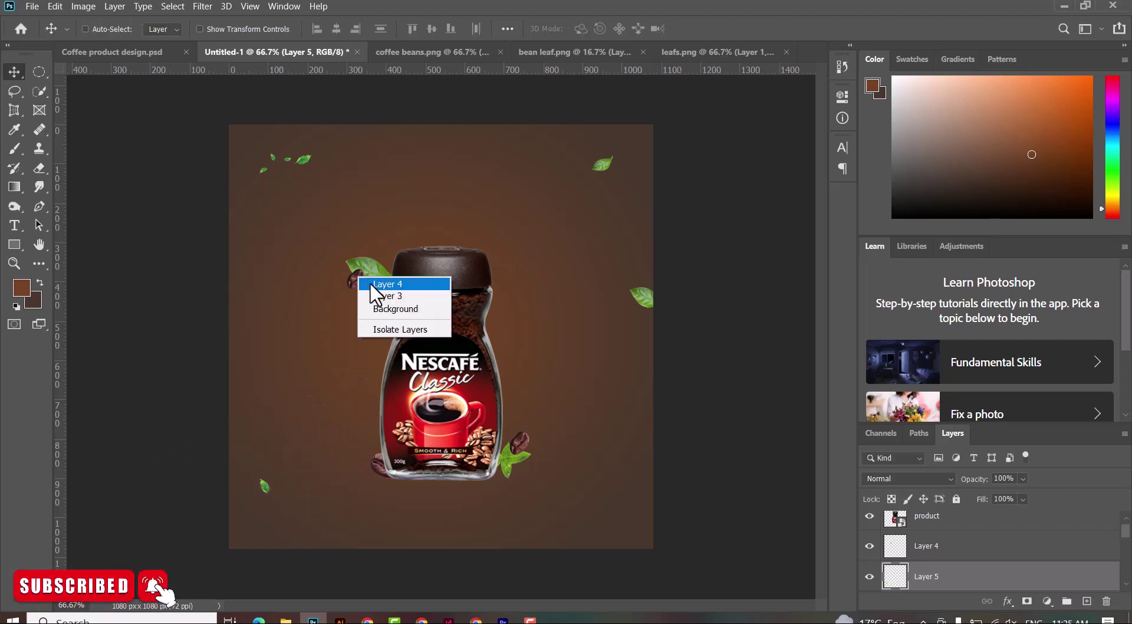
click(377, 286)
mouse_move(362, 286)
mouse_down()
mouse_move(282, 475)
mouse_move(269, 390)
mouse_move(601, 171)
mouse_move(453, 156)
mouse_up()
key(ctrl+t)
key(Return)
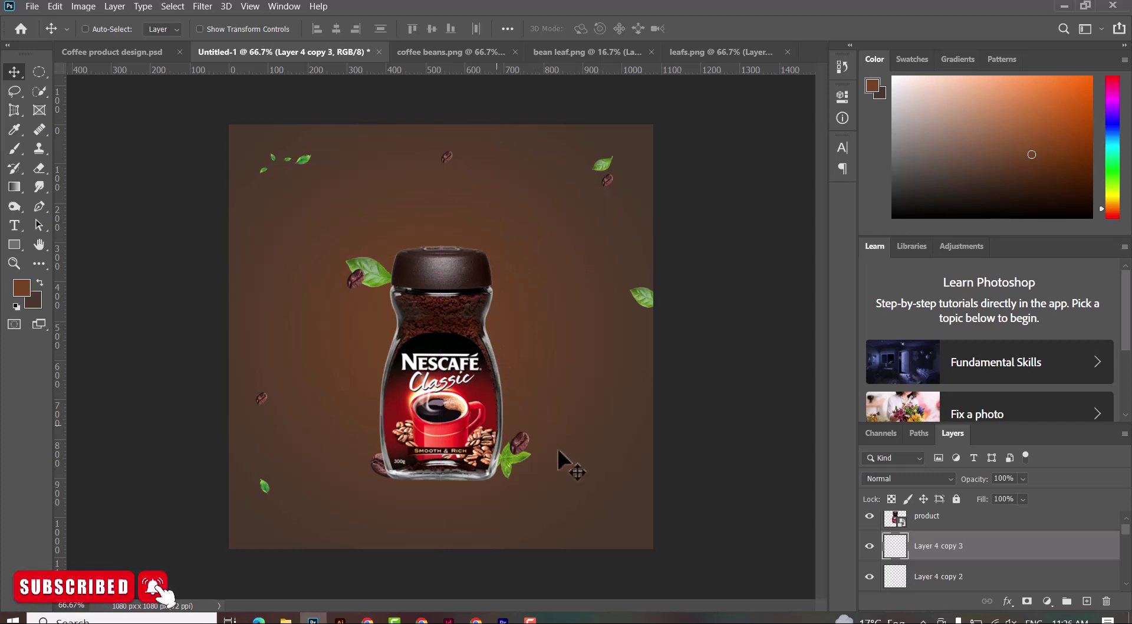
Add an enlarged coffee-bean copy at the jar's lower right
ctrl+click(356, 282)
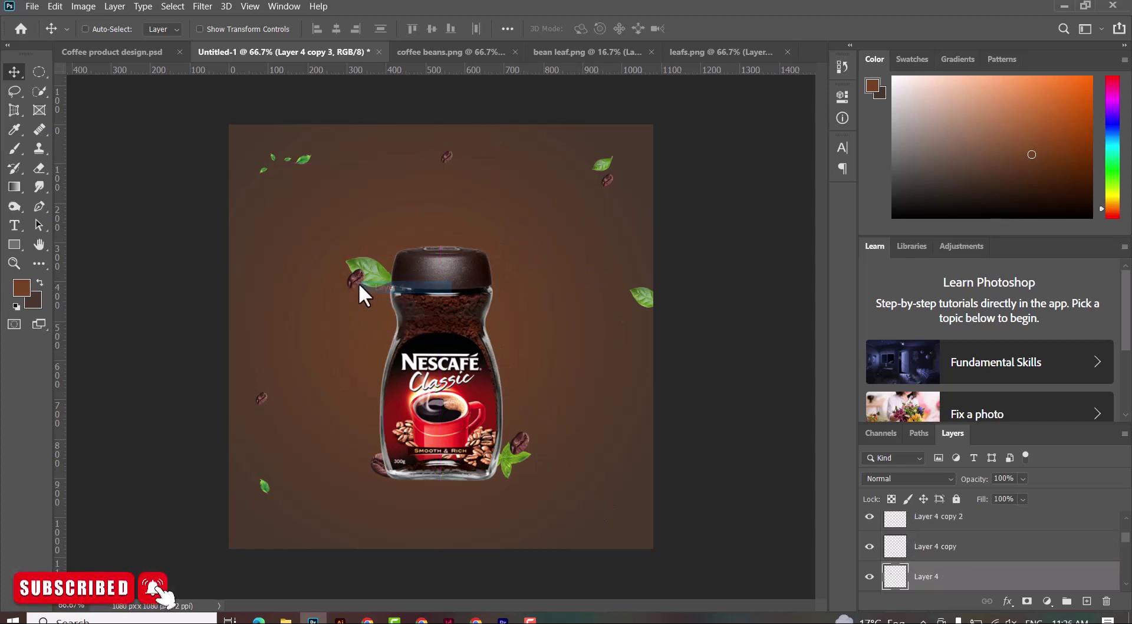
mouse_move(361, 293)
alt+mouse_down()
mouse_move(579, 503)
mouse_move(619, 451)
alt+mouse_up()
key(ctrl+t)
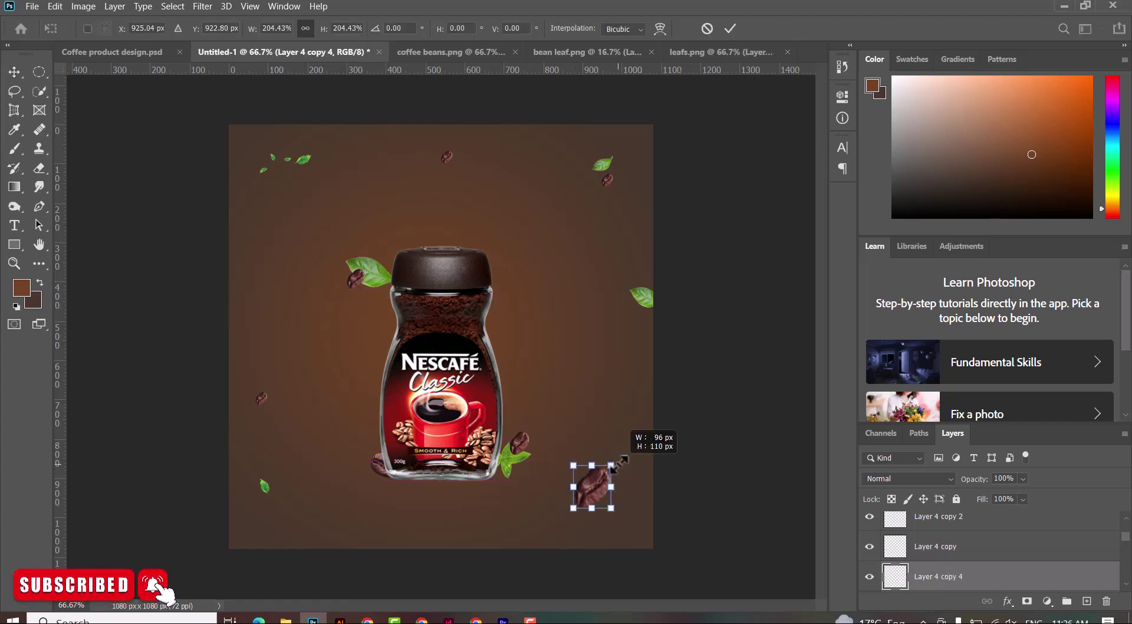
key(Return)
drag(592, 488, 602, 466)
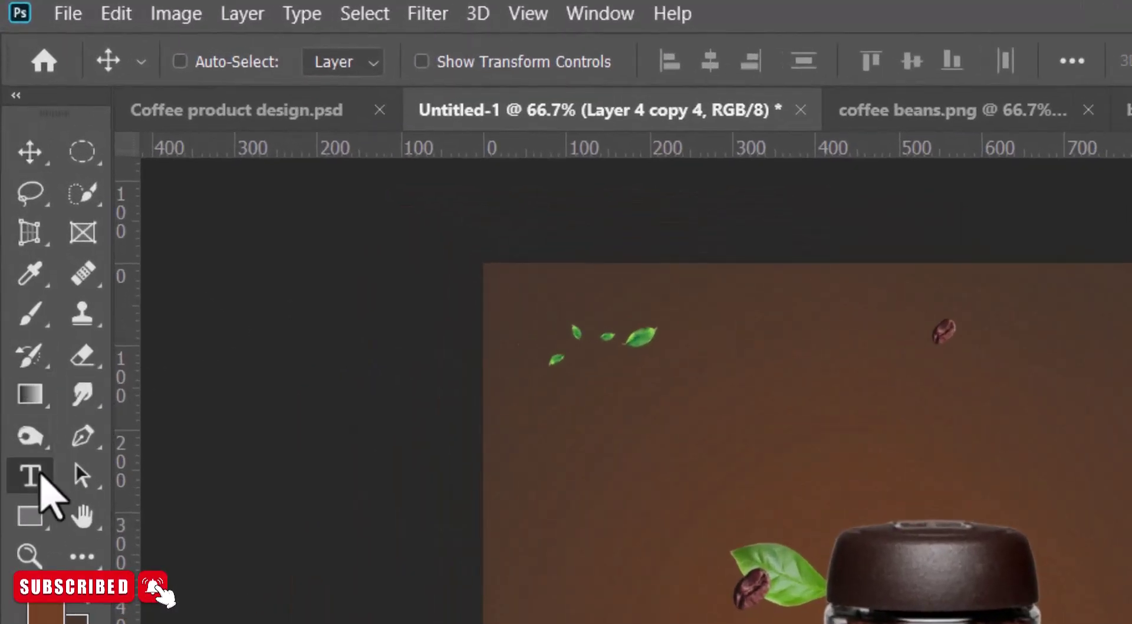
Add a white NESCAFE headline and centre it above the jar
click(26, 412)
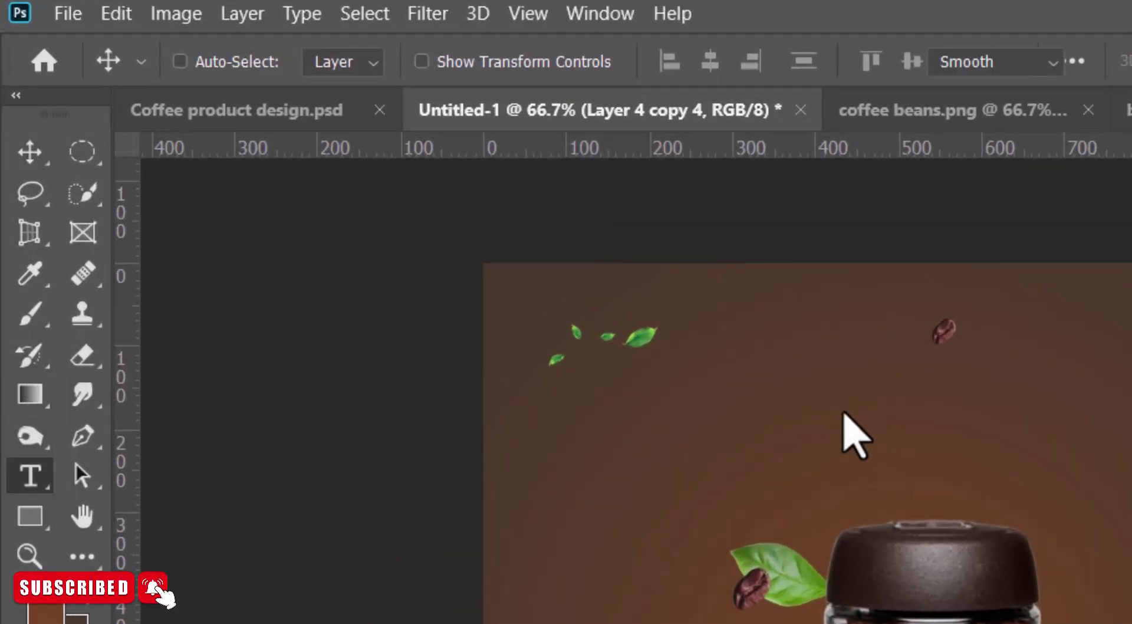
click(972, 415)
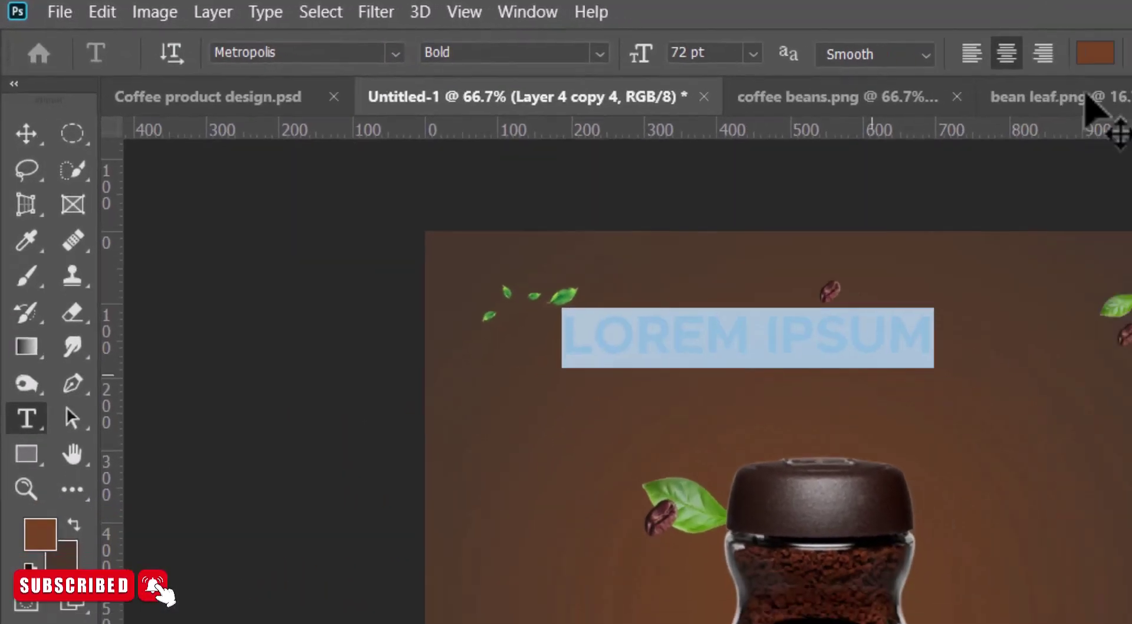
click(920, 47)
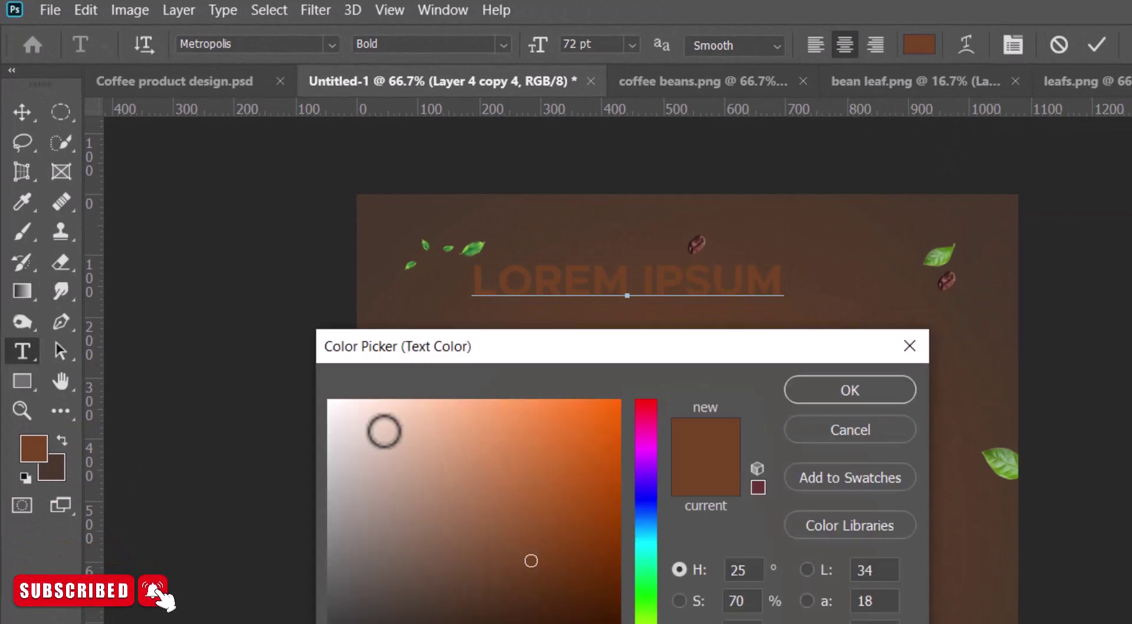
drag(530, 558, 312, 374)
click(831, 391)
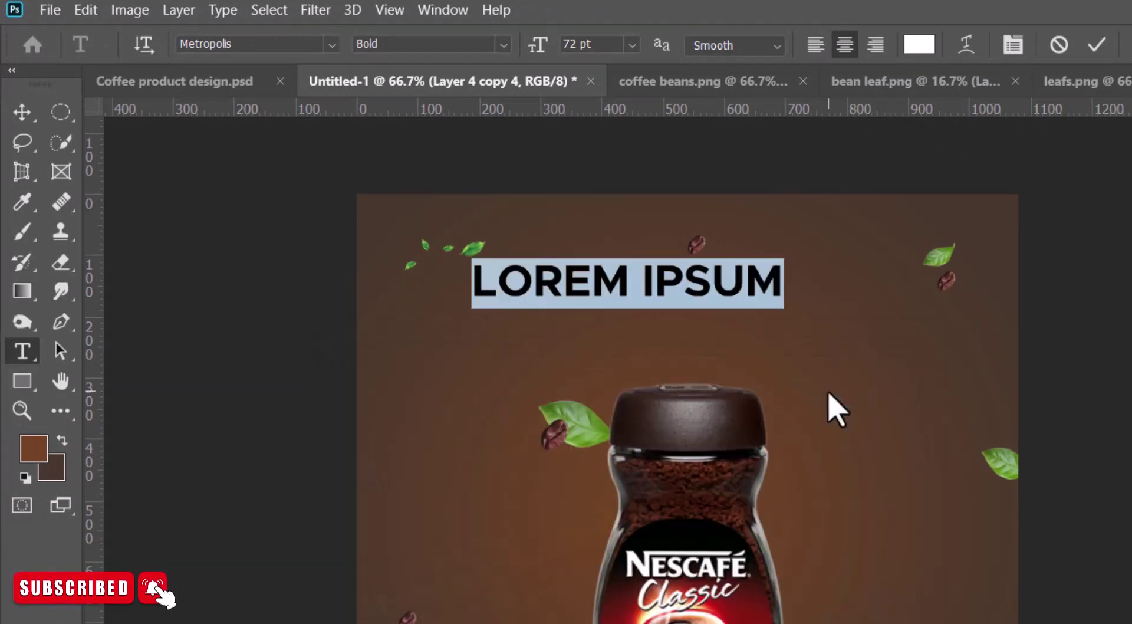
text(NE)
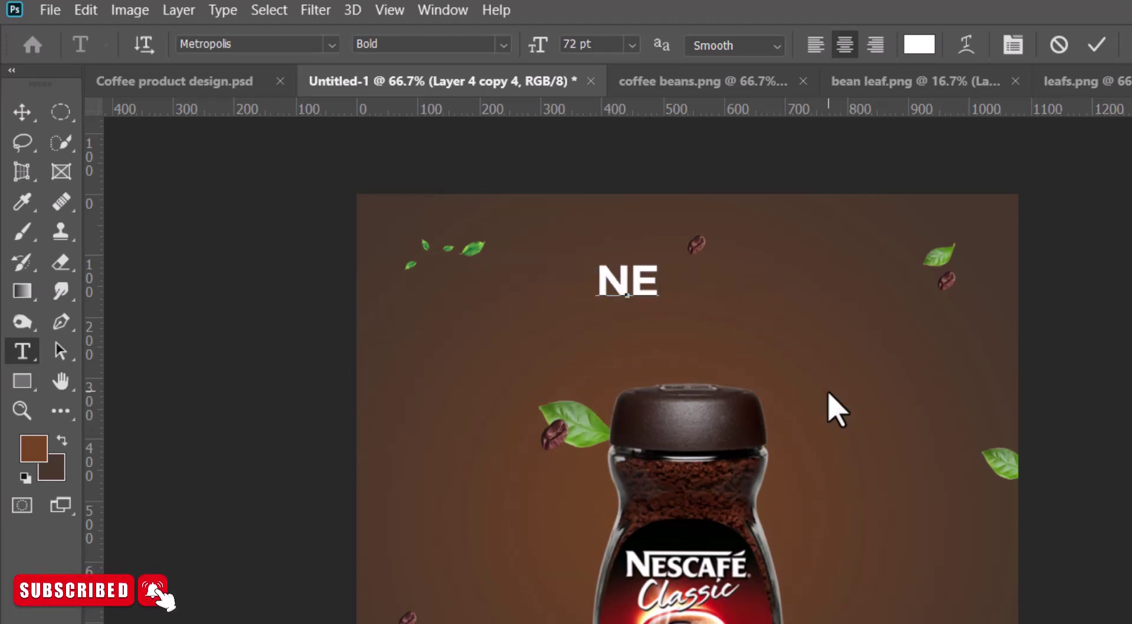
text(S)
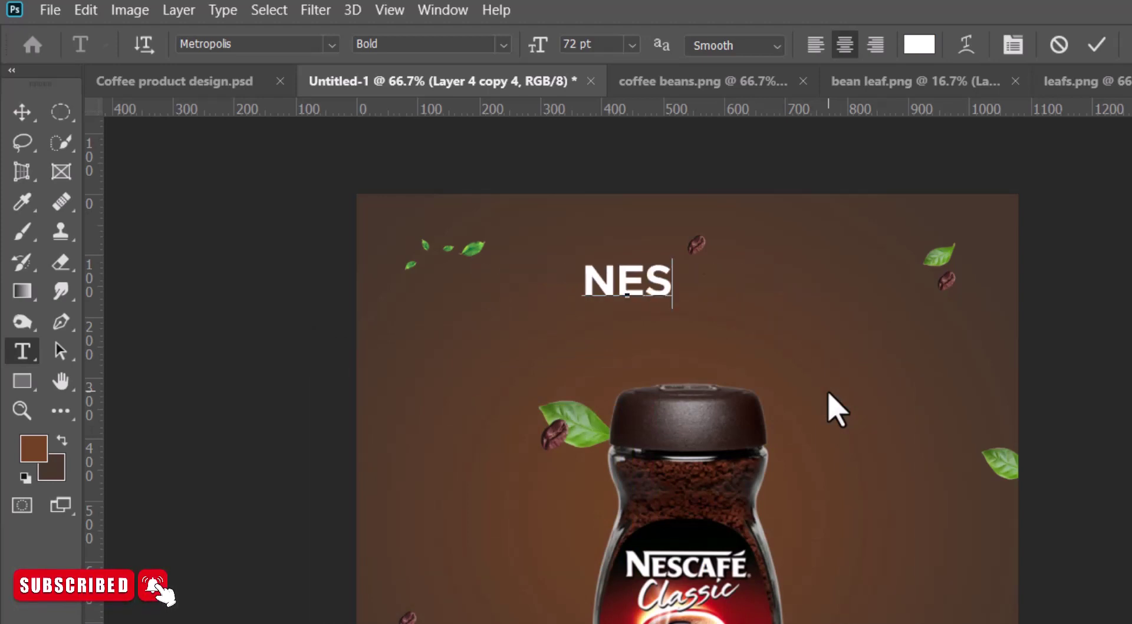
text(CAFE)
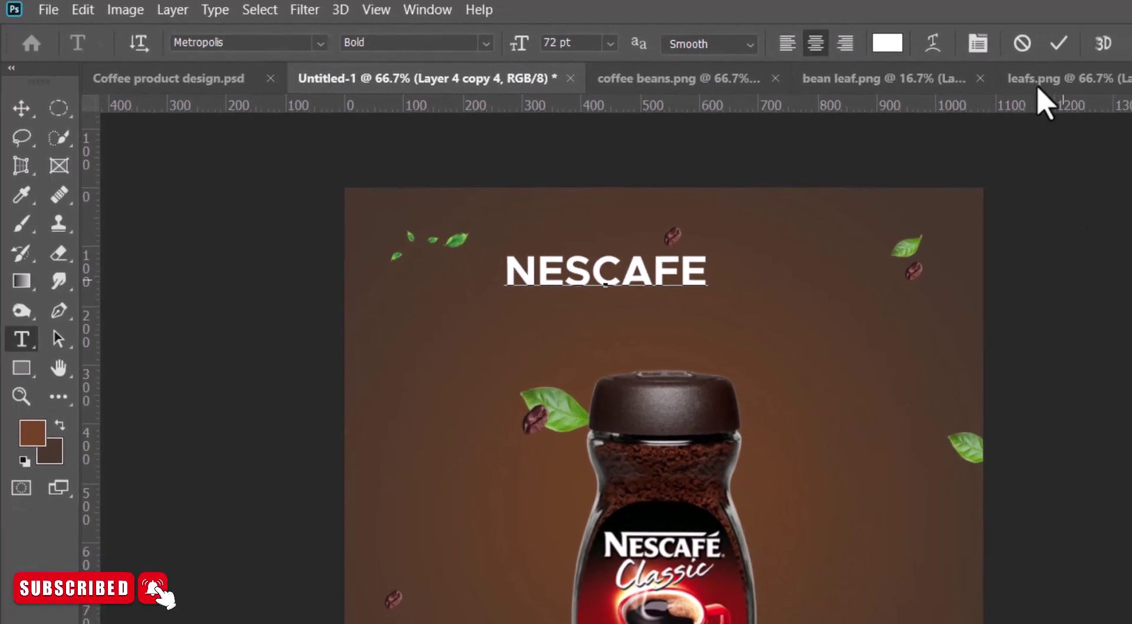
click(1059, 42)
click(21, 108)
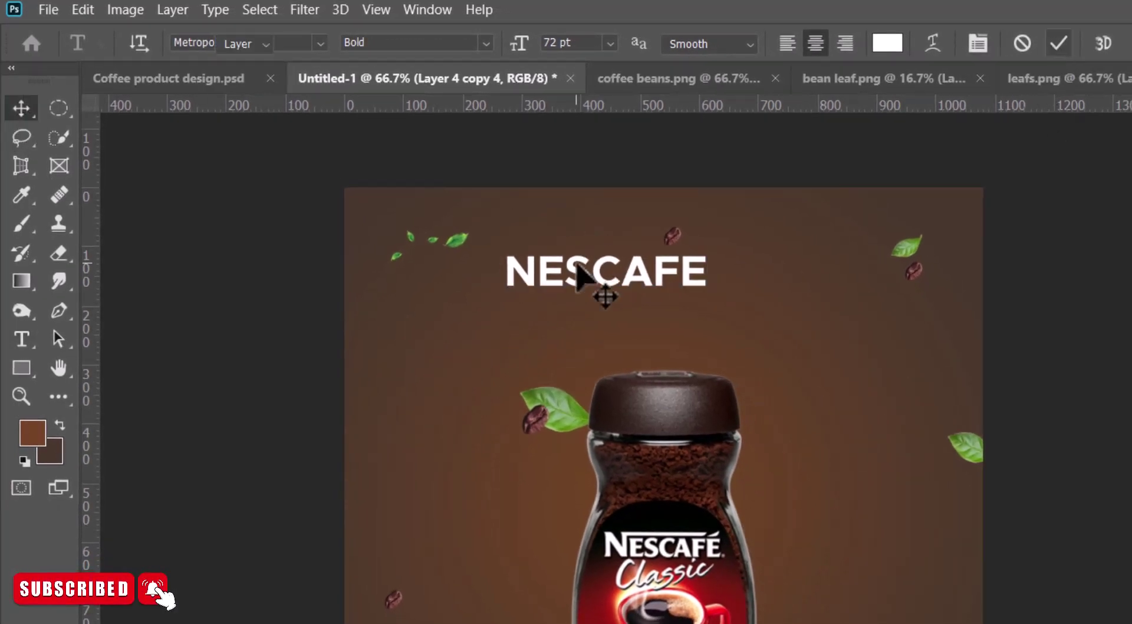
drag(577, 265, 639, 282)
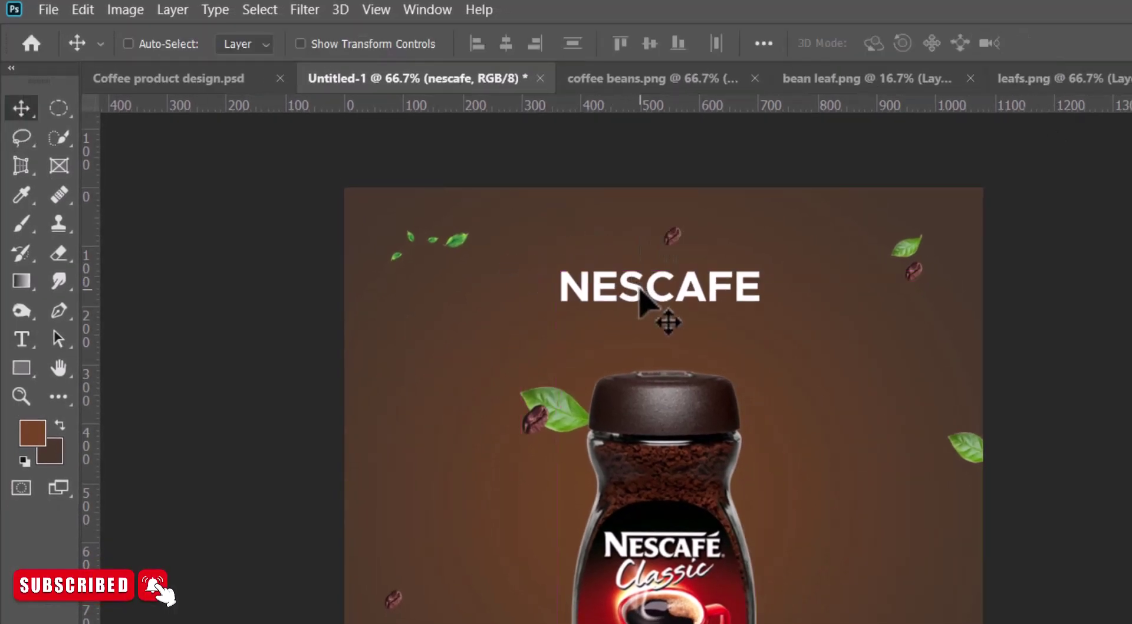
Enlarge the first letter N of NESCAFE to 90 pt
key(t)
double_click(575, 286)
drag(557, 287, 573, 287)
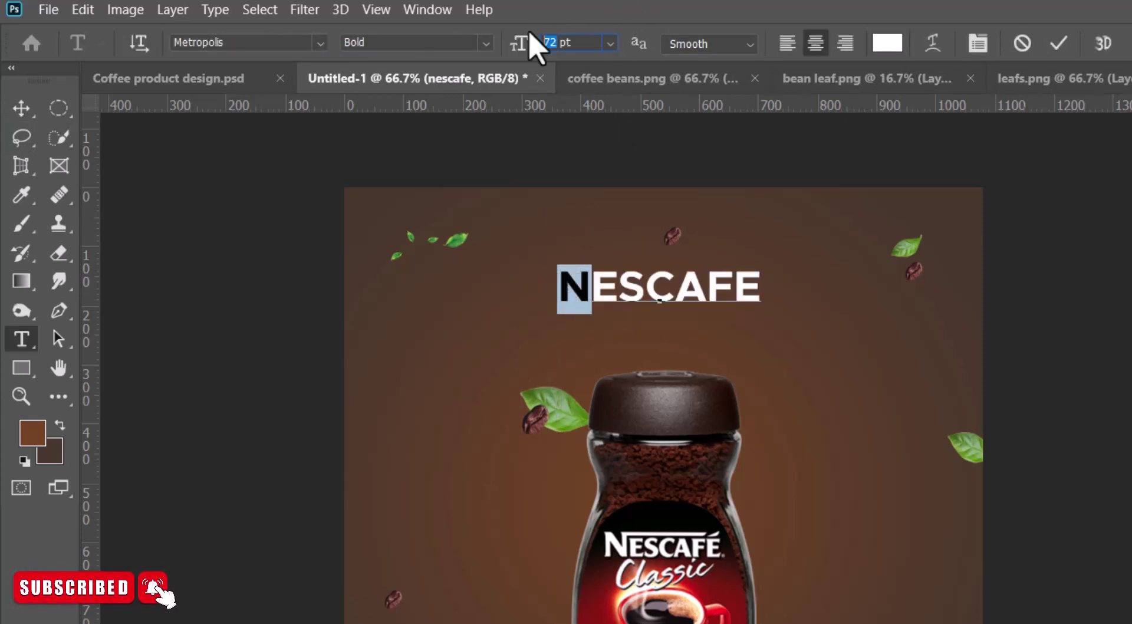
text(90)
key(Return)
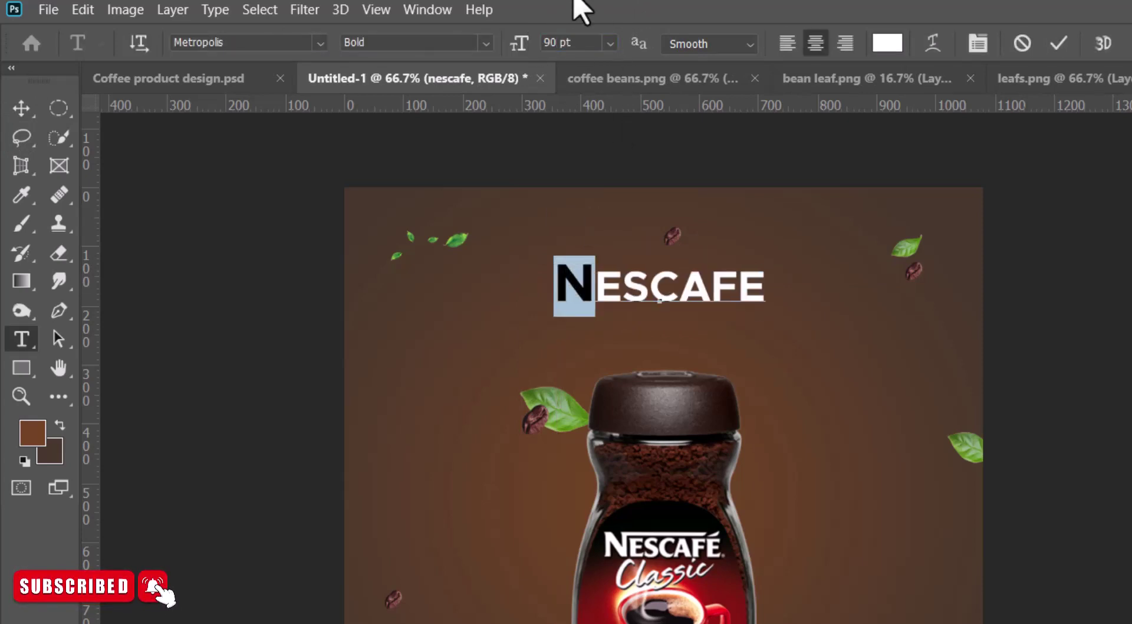
click(1058, 43)
key(v)
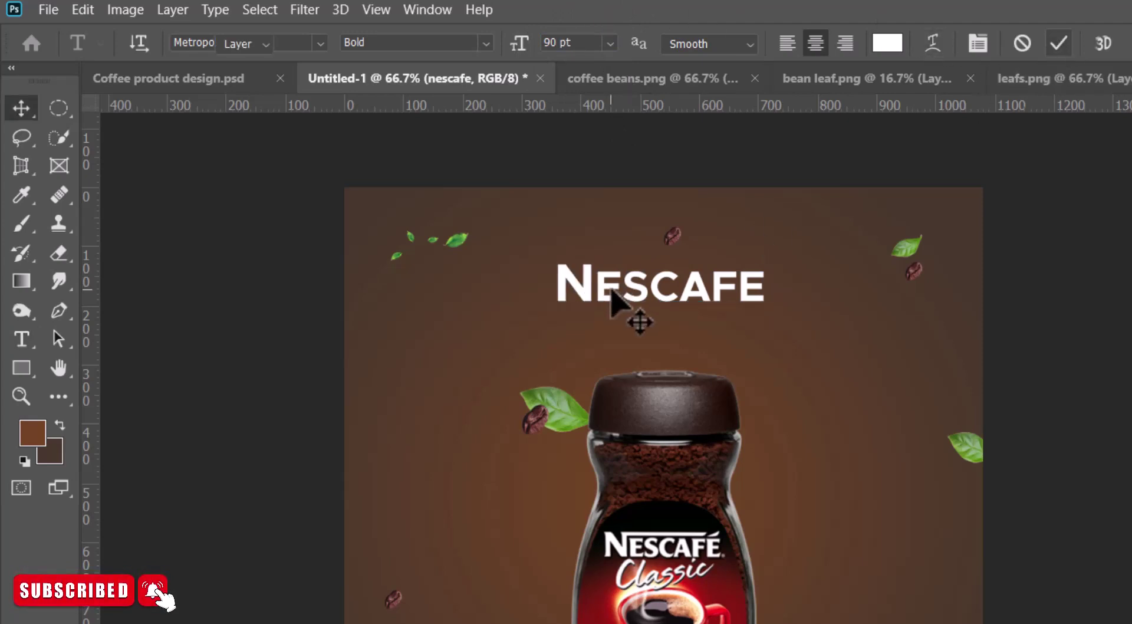
Nudge the NESCAFE headline down and scale it to about 105%
drag(628, 292, 630, 300)
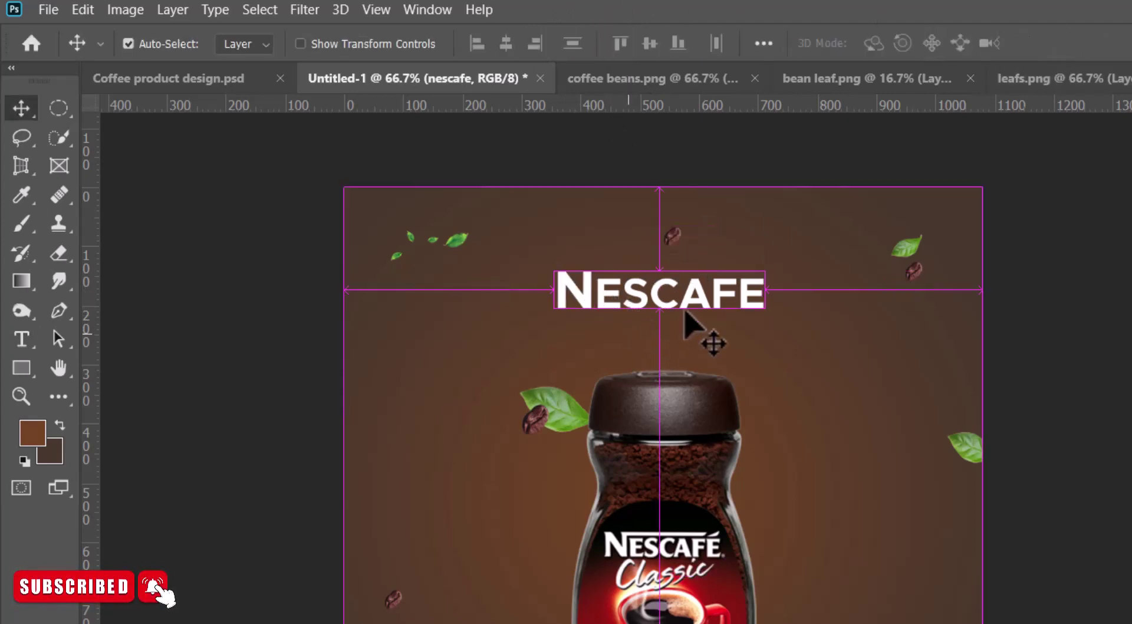
key(ctrl+t)
drag(765, 264, 775, 260)
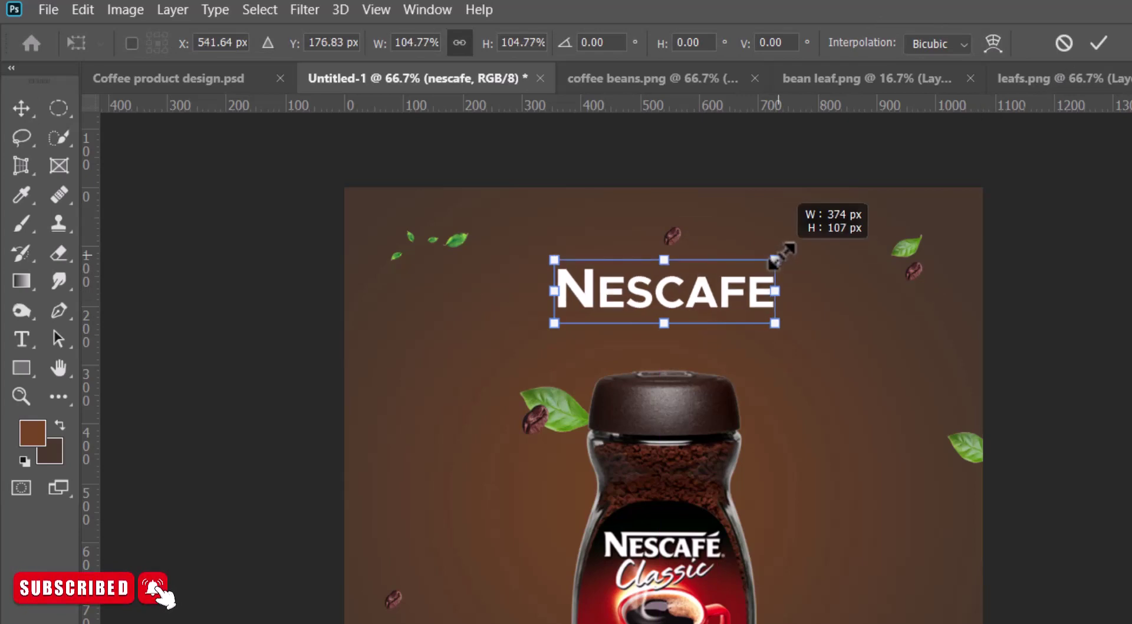
key(Return)
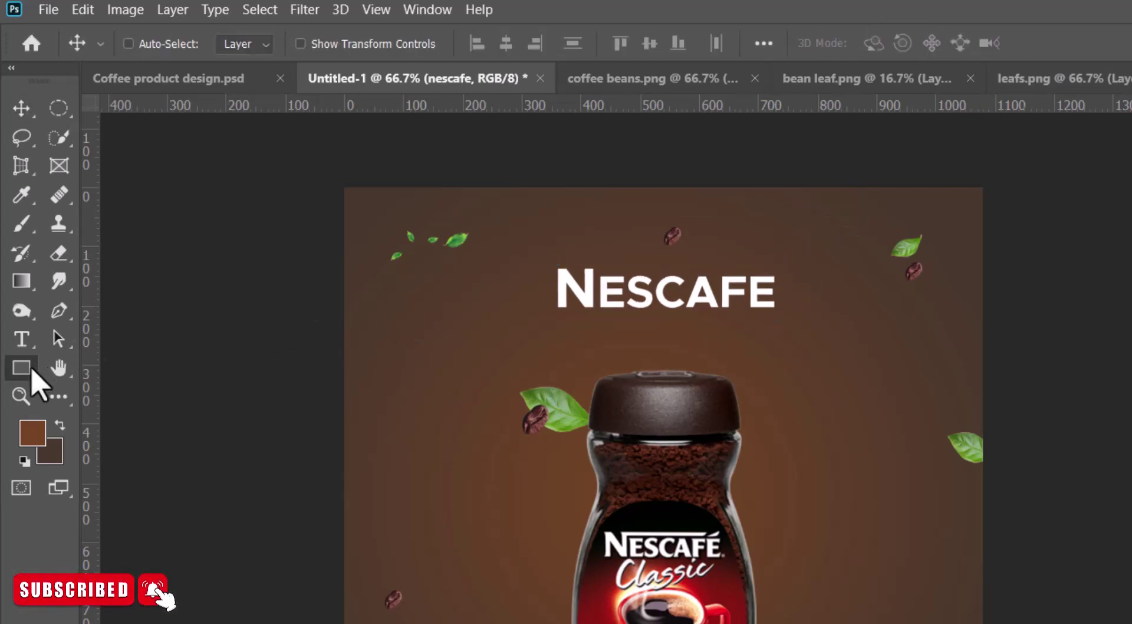
Draw a thin 312×9 px white rectangle bar and nudge it onto the headline's top edge
click(22, 367)
drag(596, 267, 775, 272)
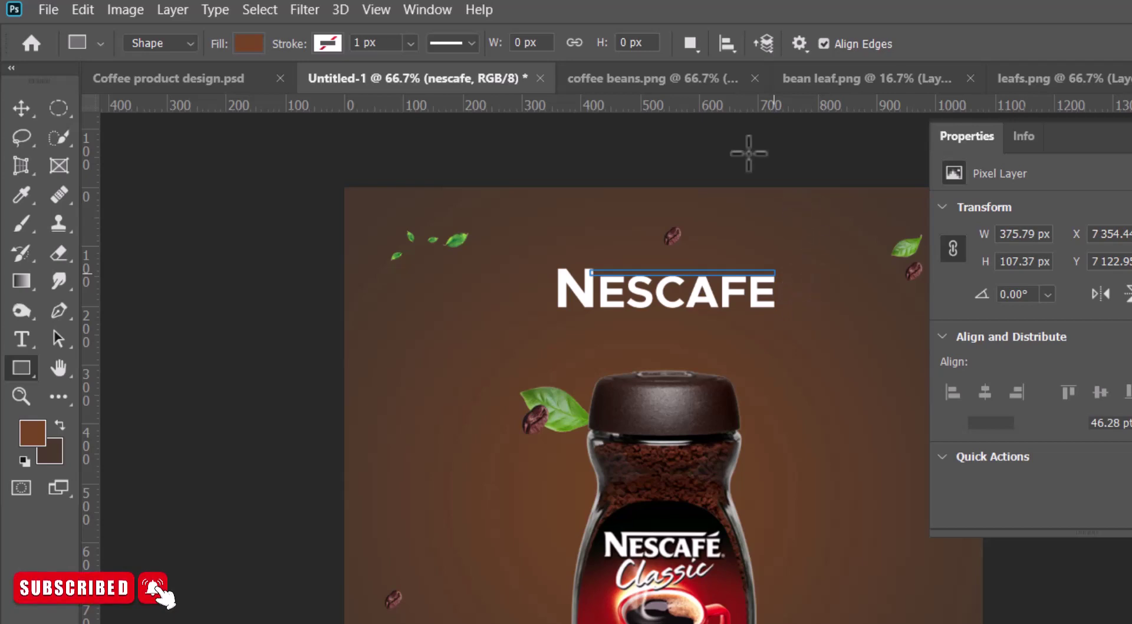
click(248, 43)
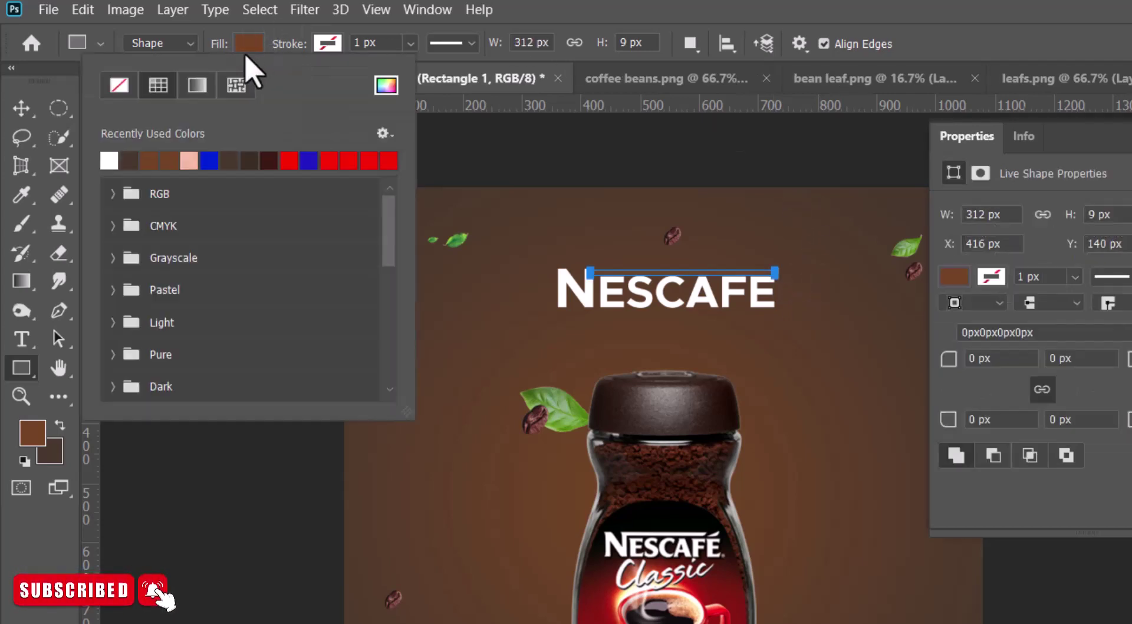
click(111, 160)
click(21, 108)
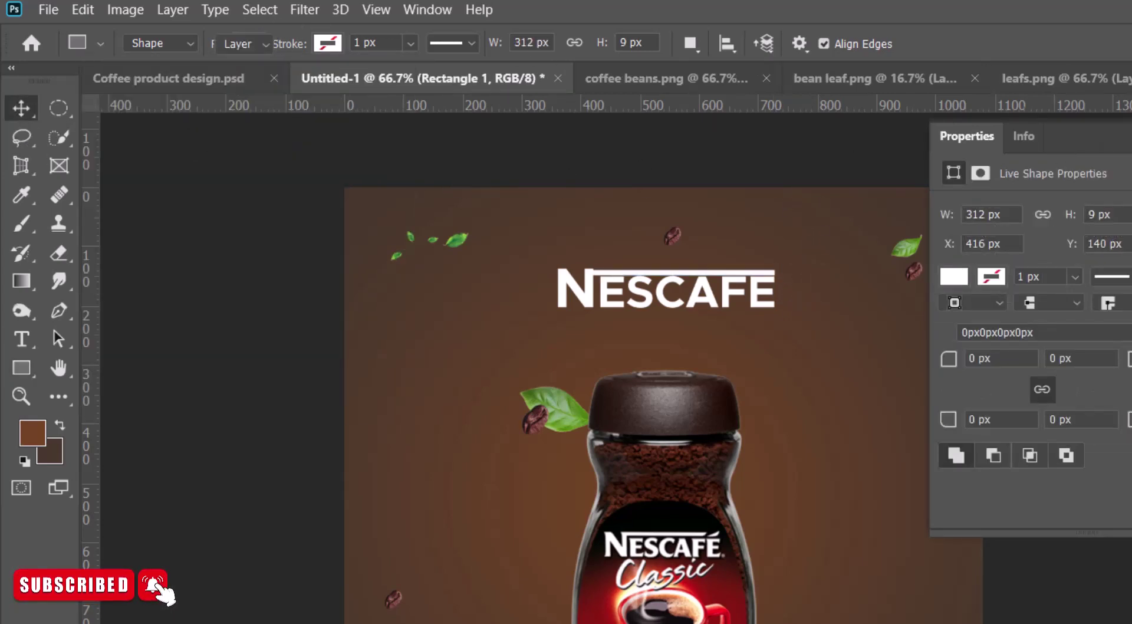
key(shift+Up)
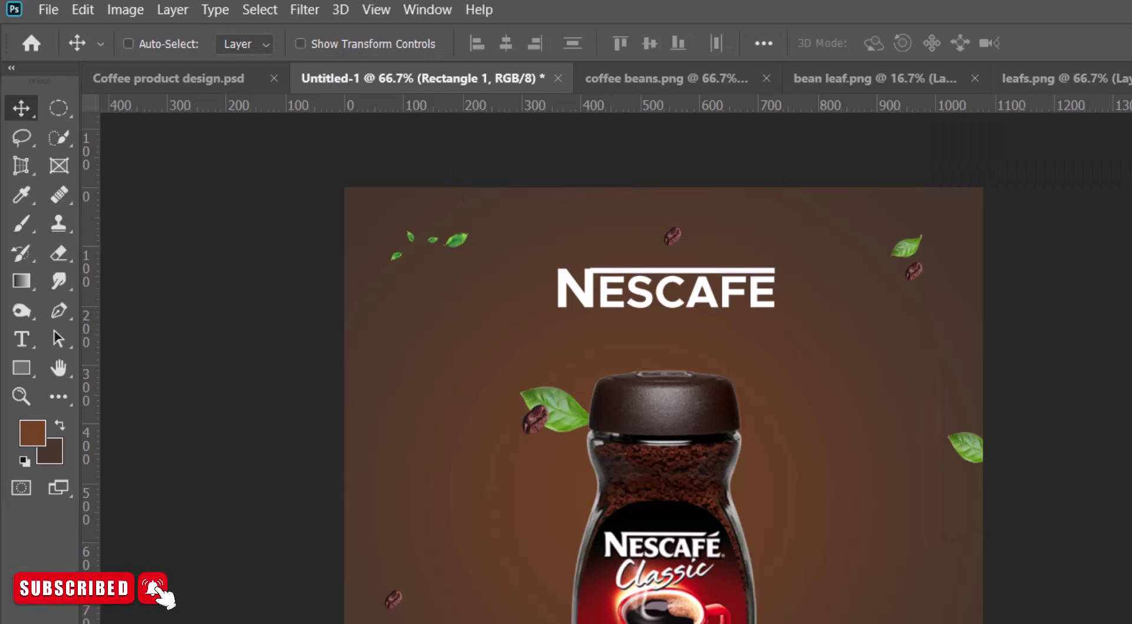
key(shift+Down)
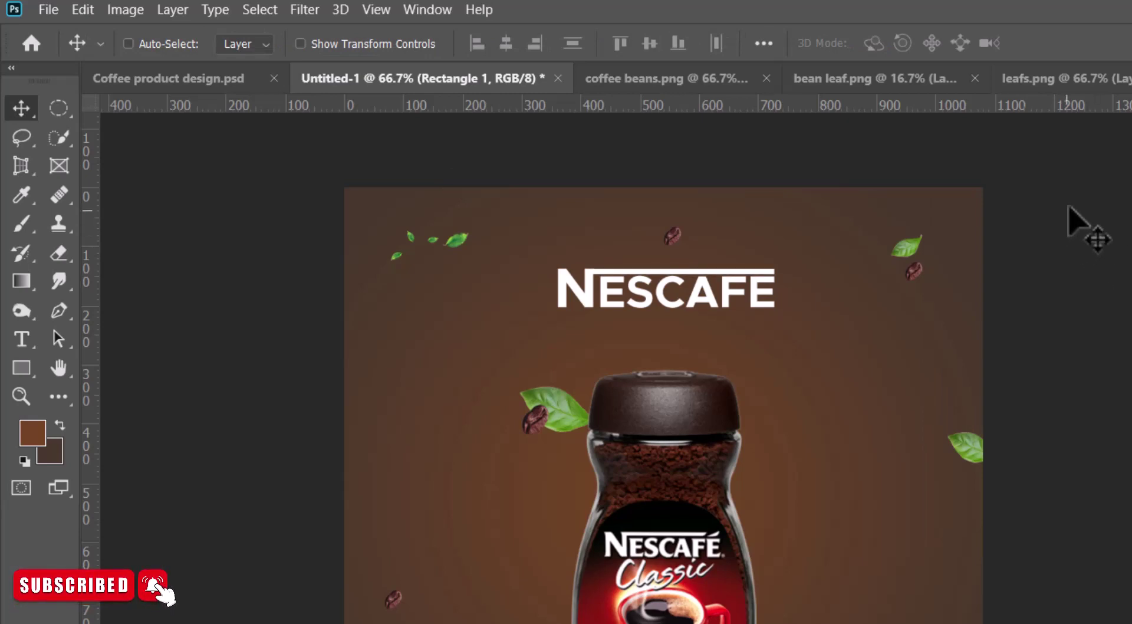
Type 'Classic' below the headline with All Caps turned off
click(21, 339)
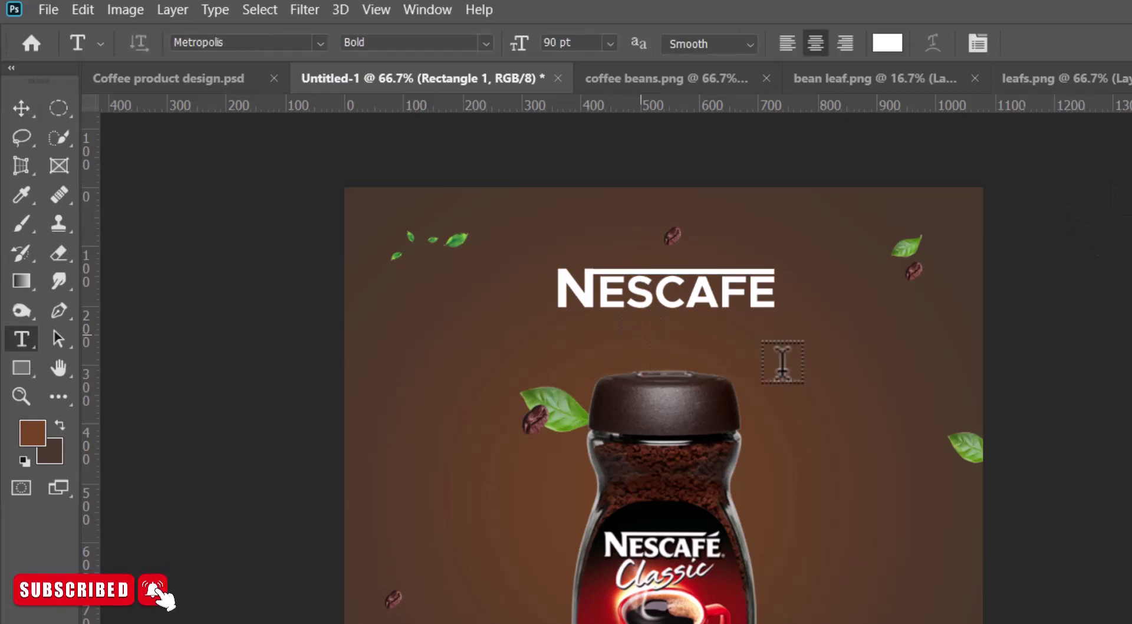
click(955, 362)
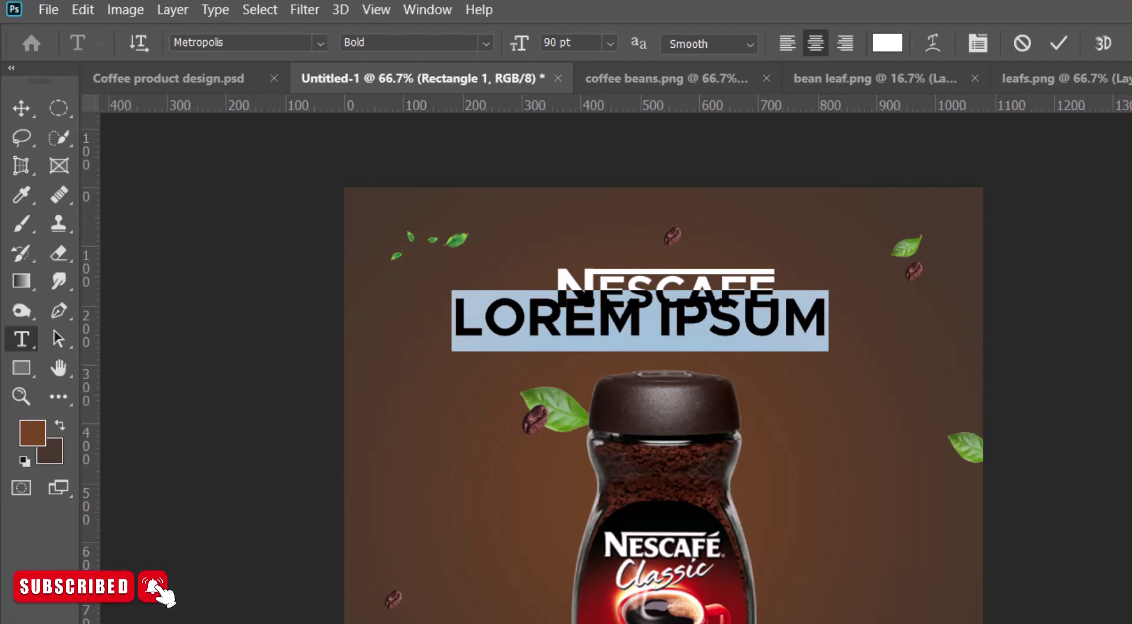
key(ctrl+t)
click(1088, 378)
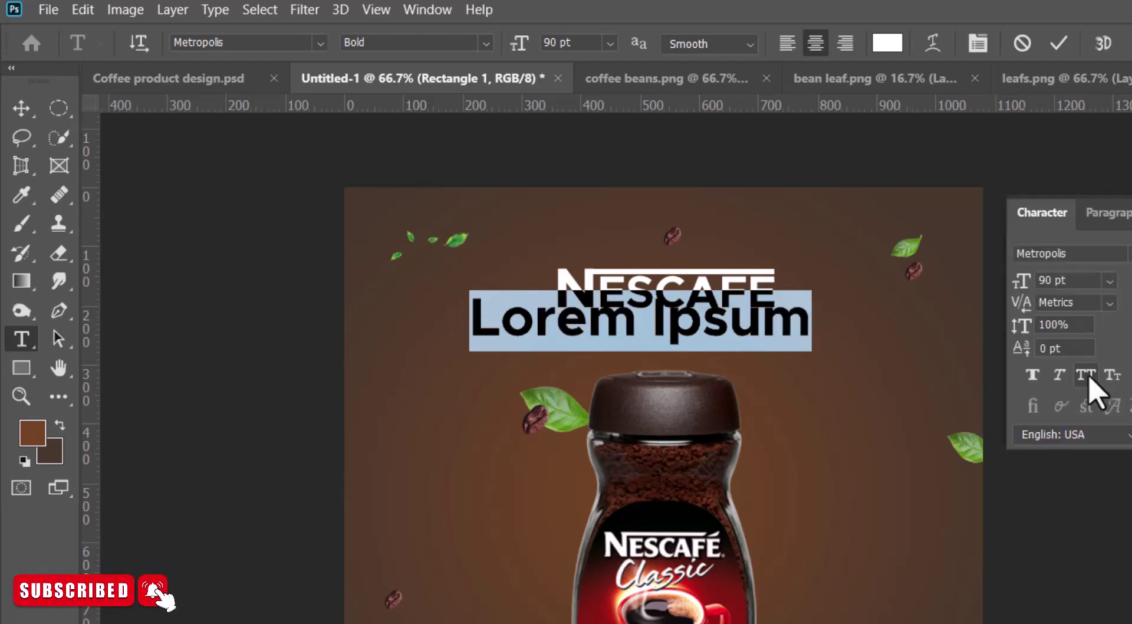
text(C)
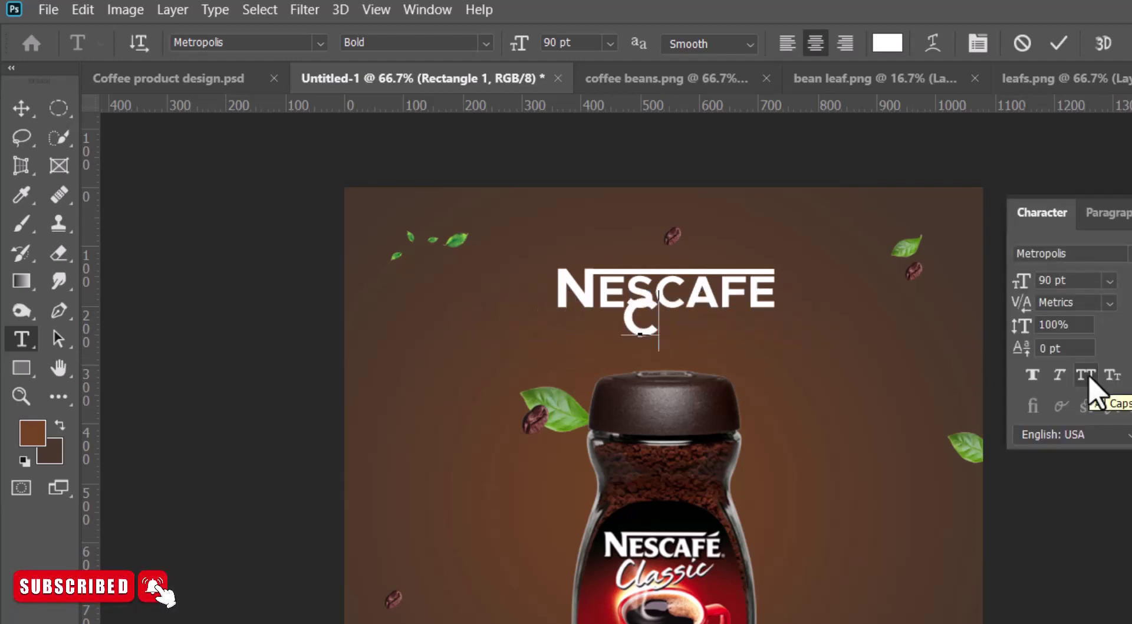
text(la)
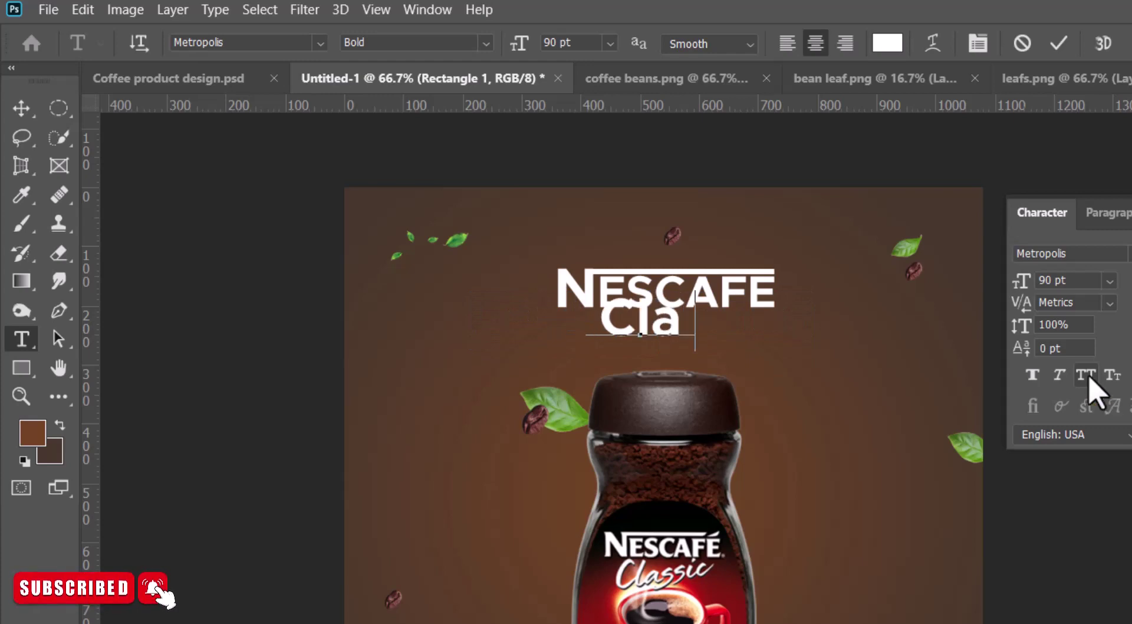
text(ssic)
Set Classic in Caveat at 72 pt and centre it horizontally on the canvas
key(ctrl+a)
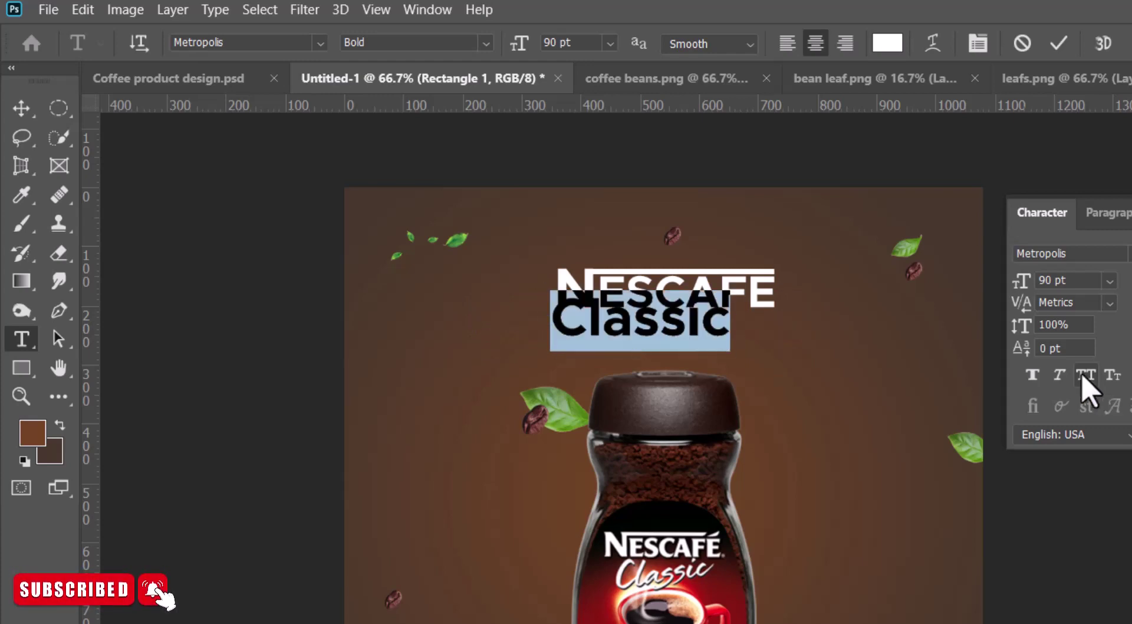
click(320, 43)
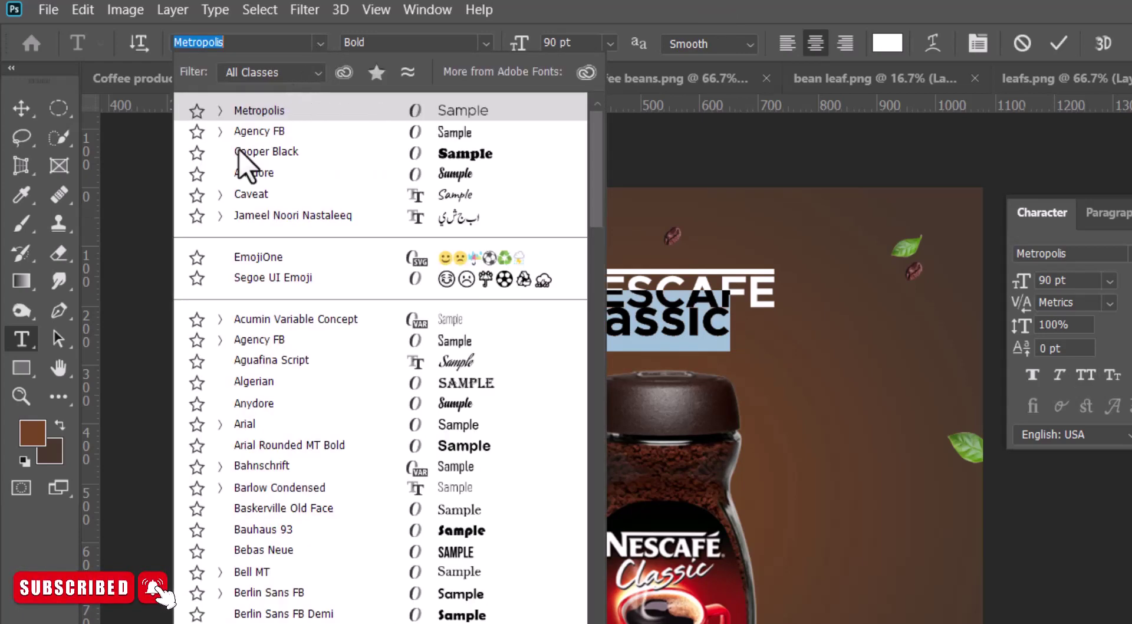
key(Down)
key(Down)
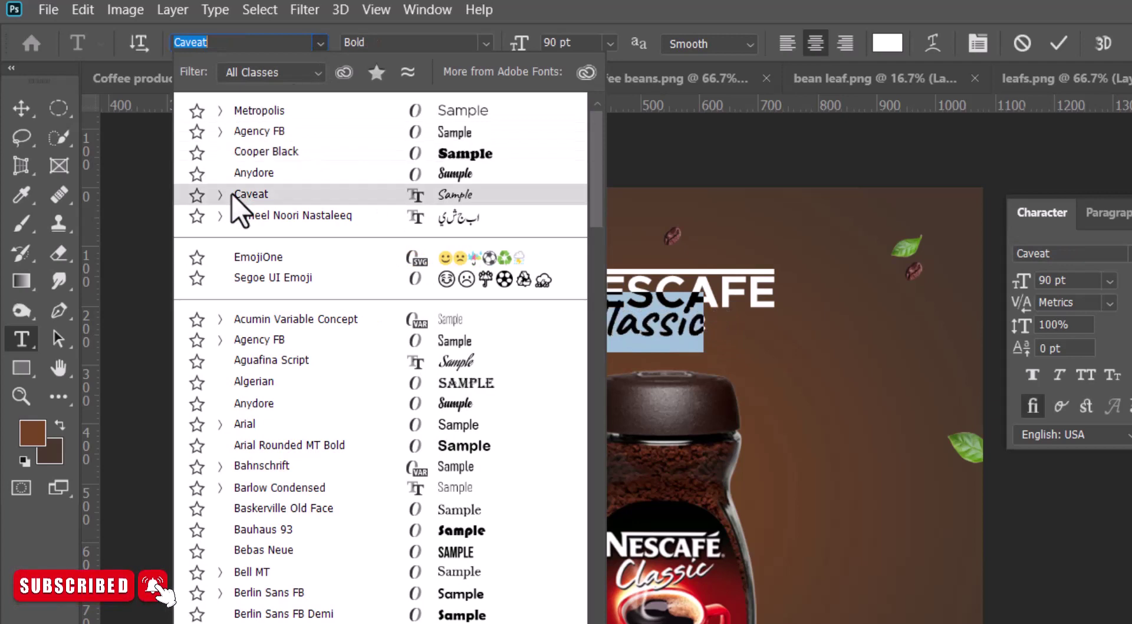
click(239, 196)
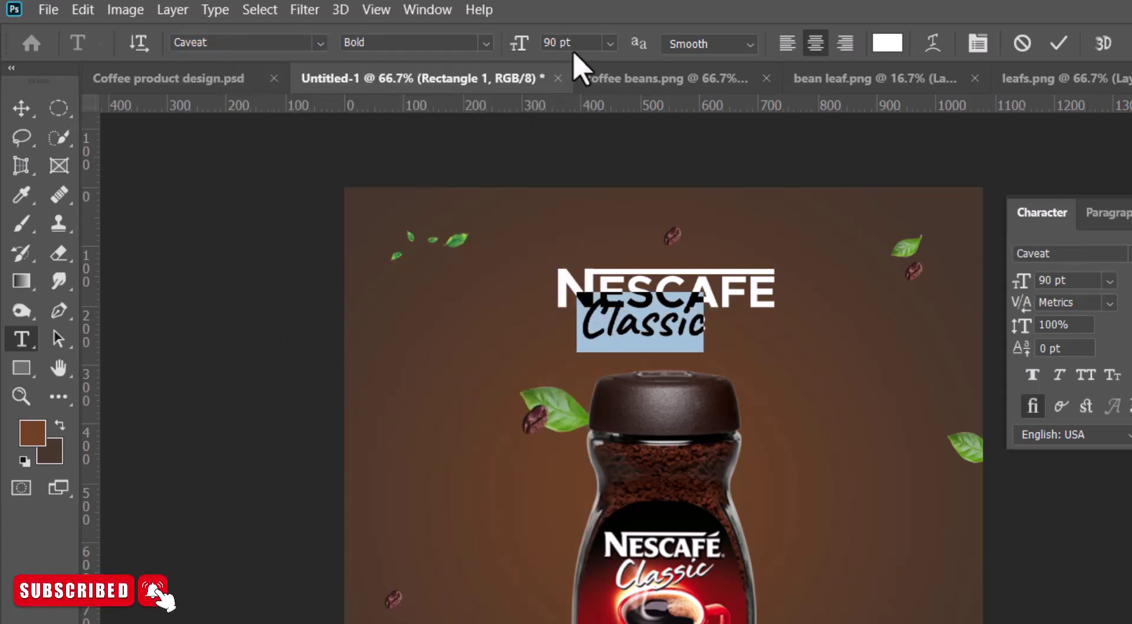
click(610, 42)
click(596, 329)
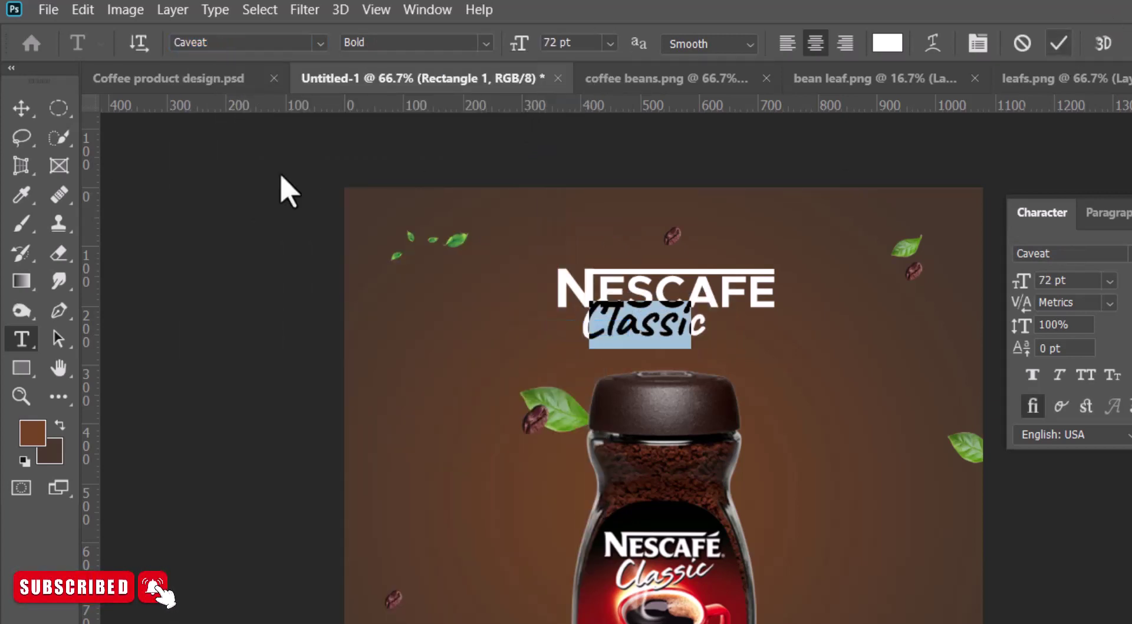
key(ctrl+Return)
key(v)
key(ctrl+a)
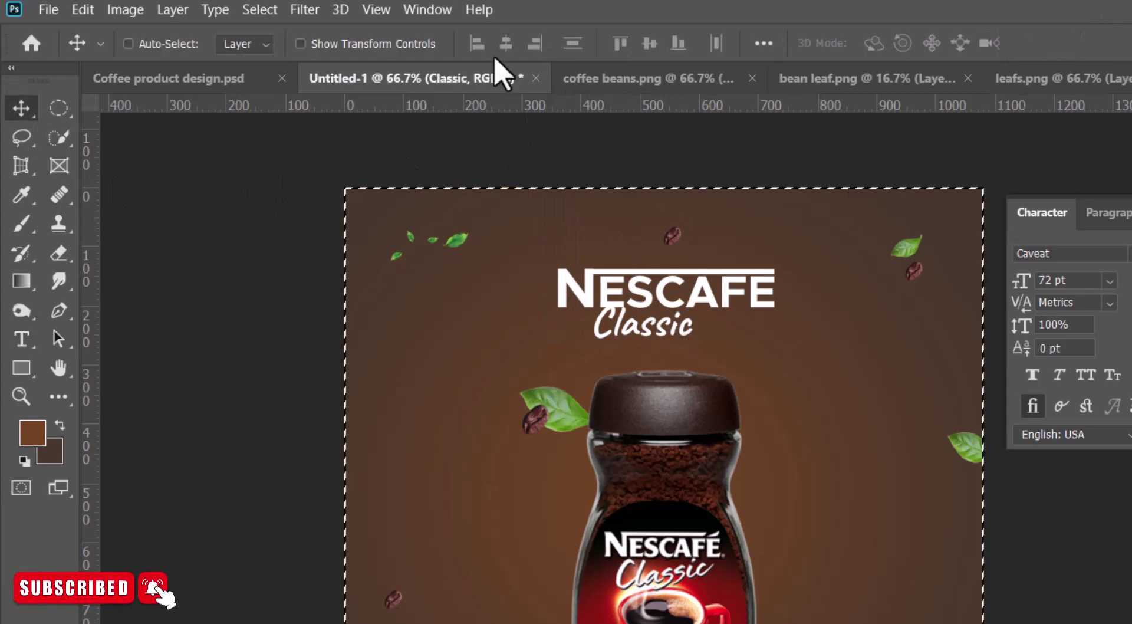
click(508, 50)
Nudge Classic down, scale it up slightly and recentre it
key(ctrl+d)
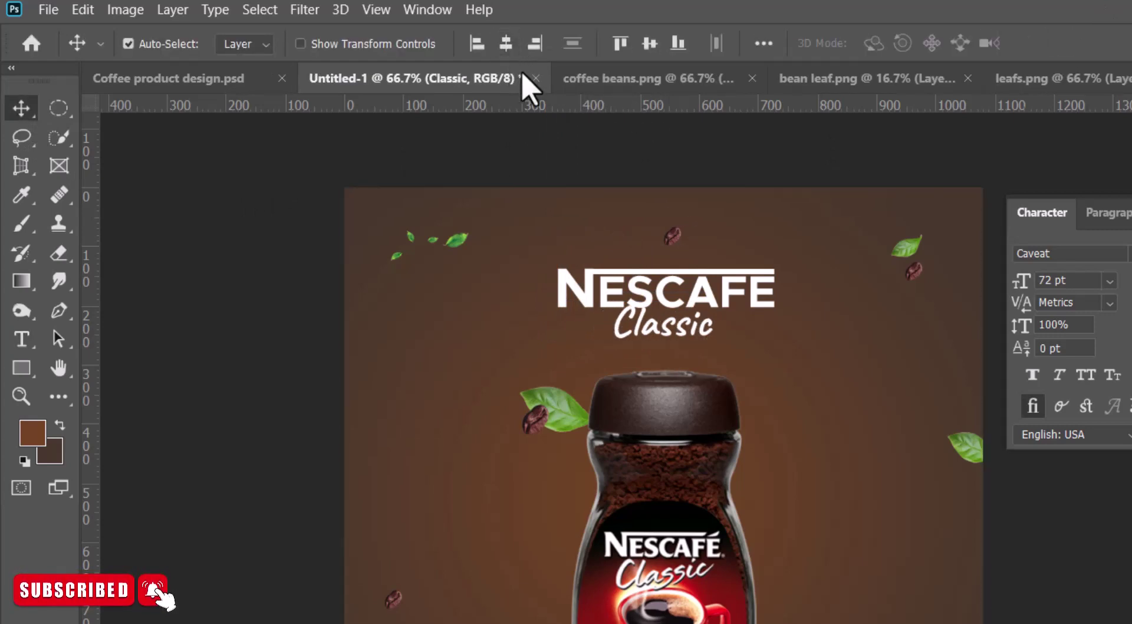
key(Down)
key(Down)
key(Down)
key(Down)
key(Down)
key(Down)
key(Down)
key(Down)
key(Down)
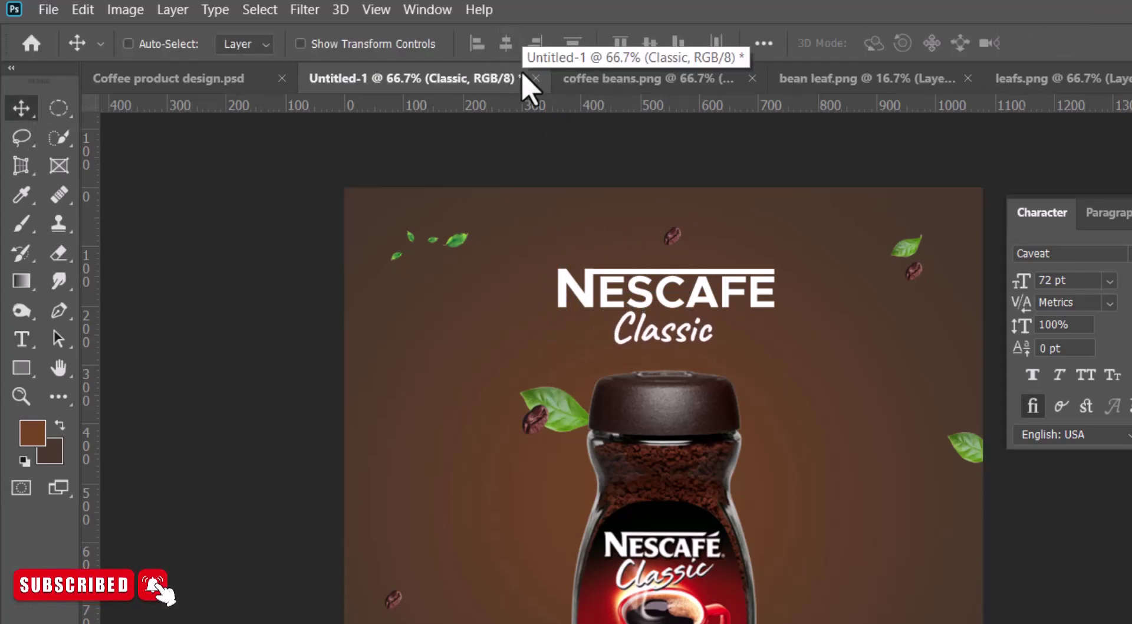
key(ctrl+t)
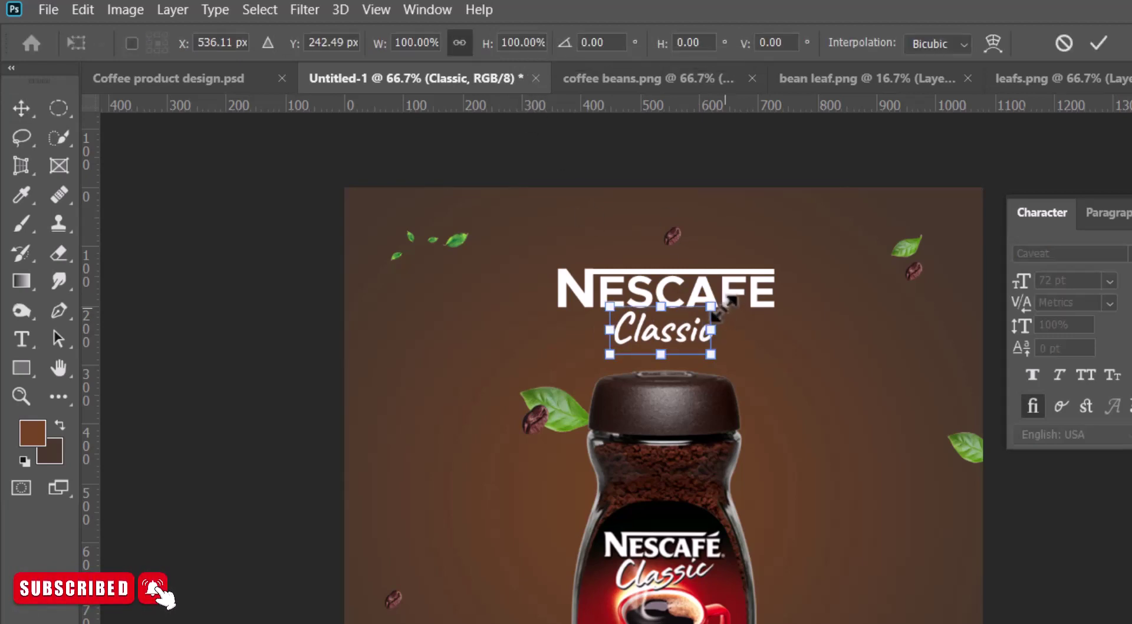
mouse_move(714, 306)
mouse_down()
mouse_move(734, 315)
mouse_move(734, 264)
mouse_up()
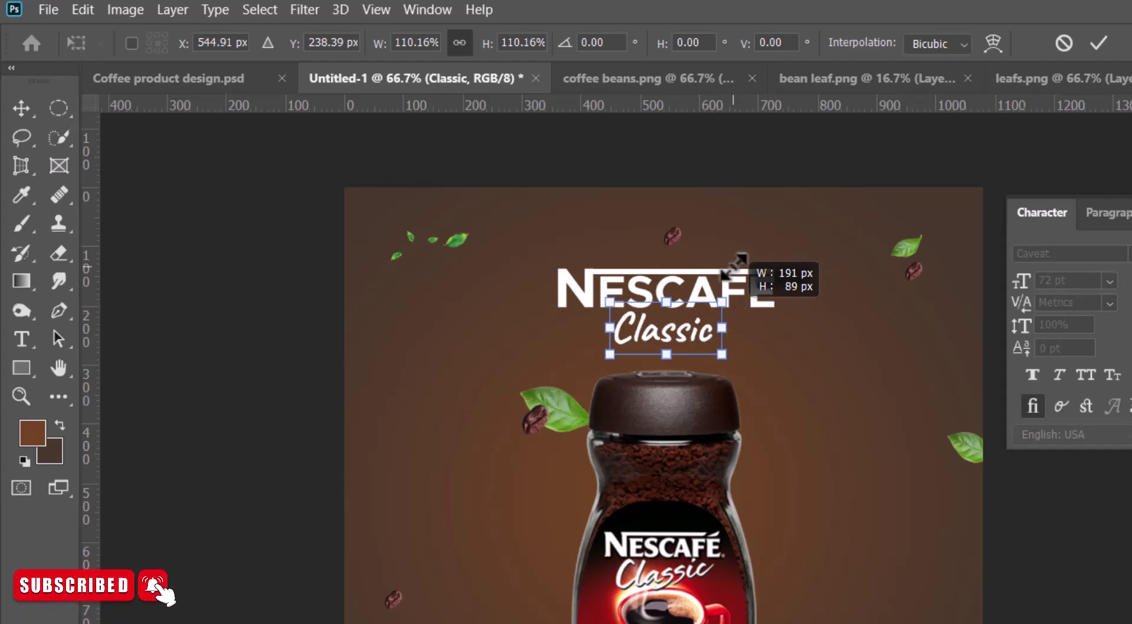
key(Return)
key(ctrl+a)
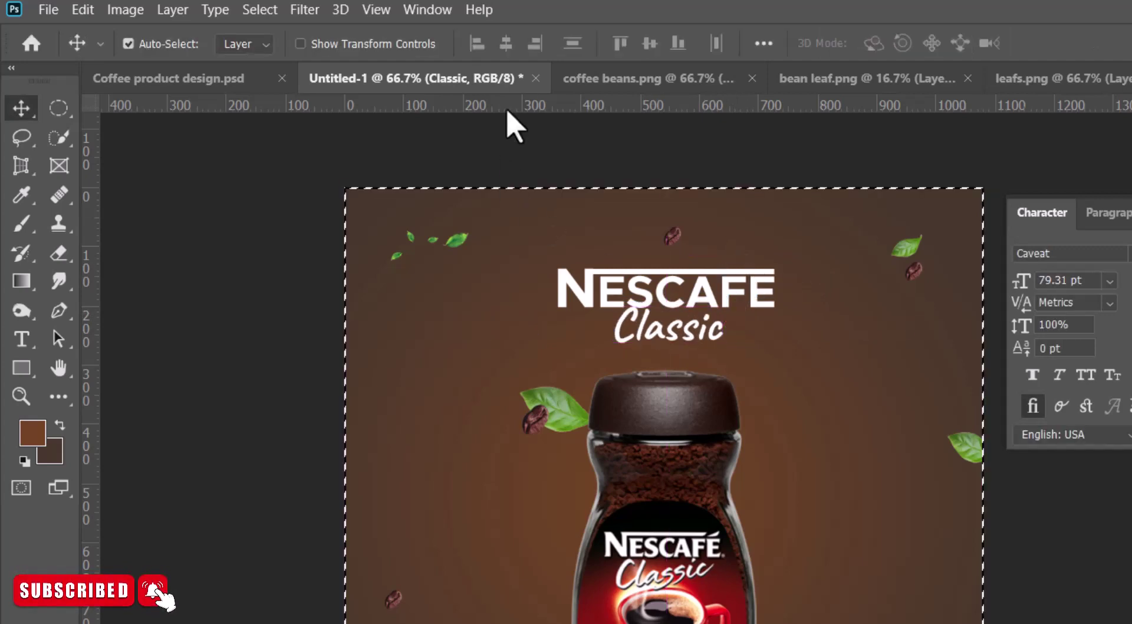
key(ctrl+d)
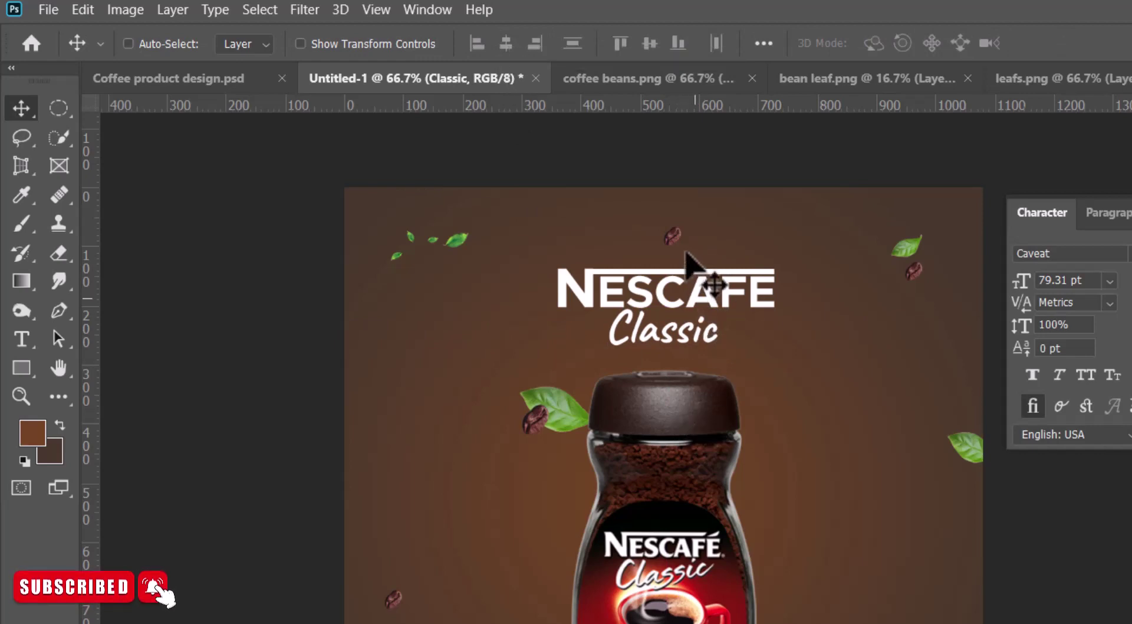
Move the NESCAFE and Classic title block up together
ctrl+shift+click(678, 289)
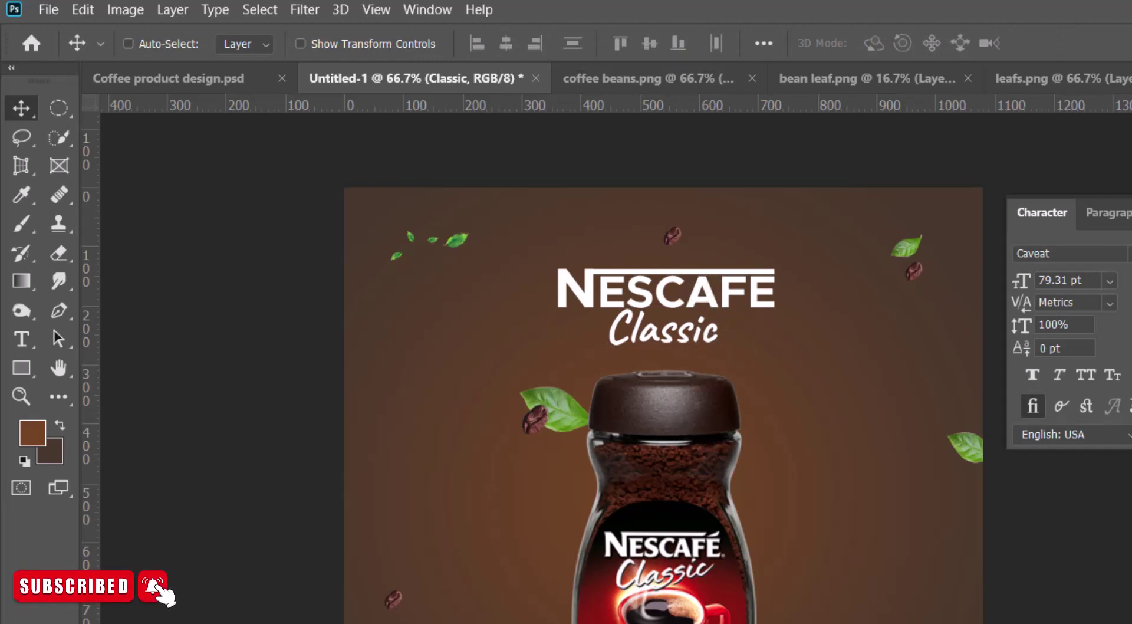
key(ctrl+alt+a)
key(shift+Up)
key(shift+Up)
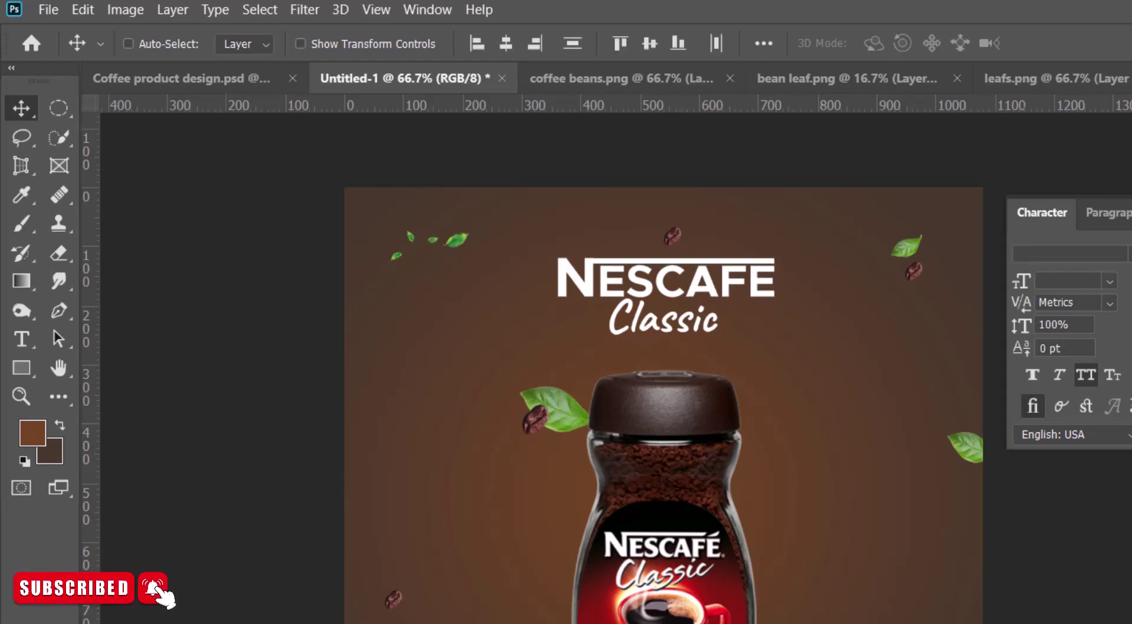
key(shift+Up)
key(shift+Up)
key(Up)
key(Up)
key(Up)
key(Up)
key(Up)
key(Up)
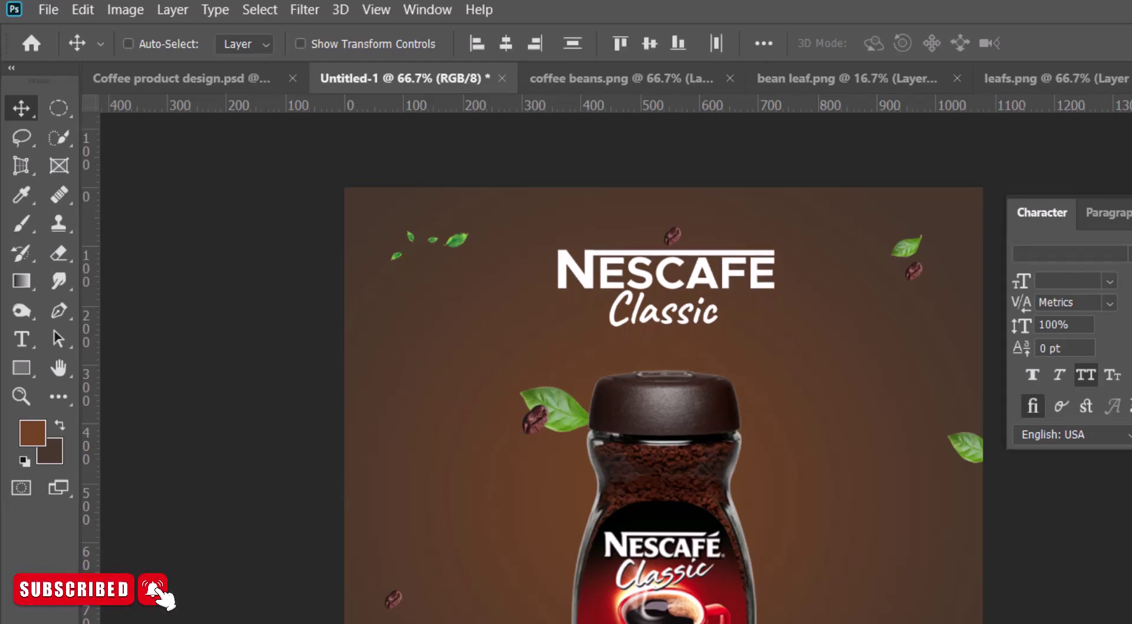
key(Up)
key(Up)
key(Up)
key(Up)
key(Up)
key(Up)
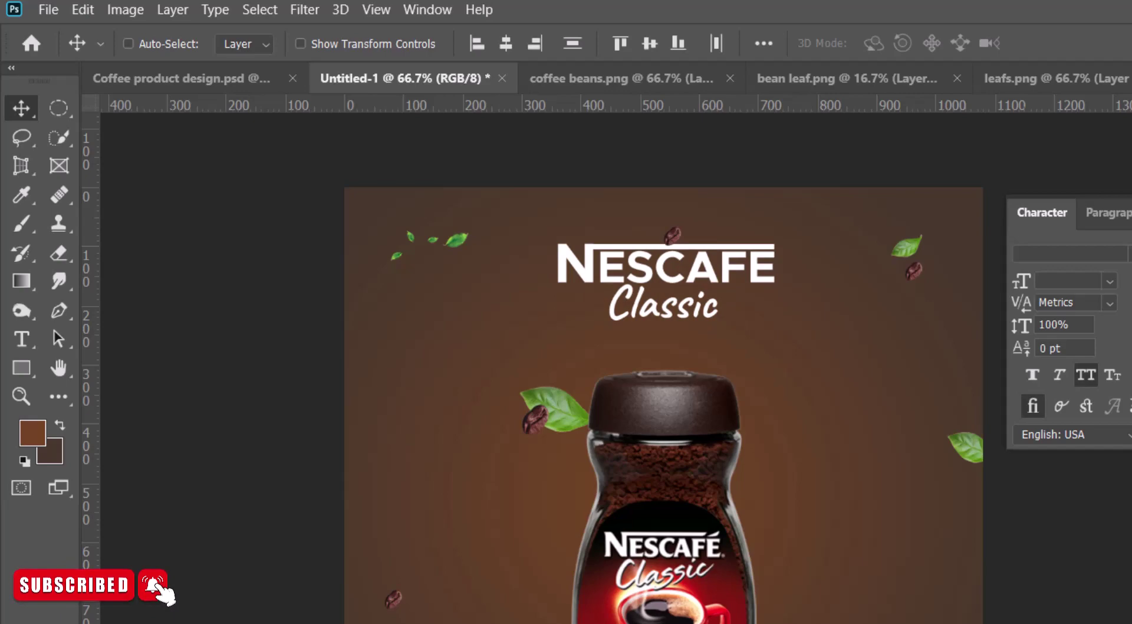
right_click(674, 239)
click(708, 250)
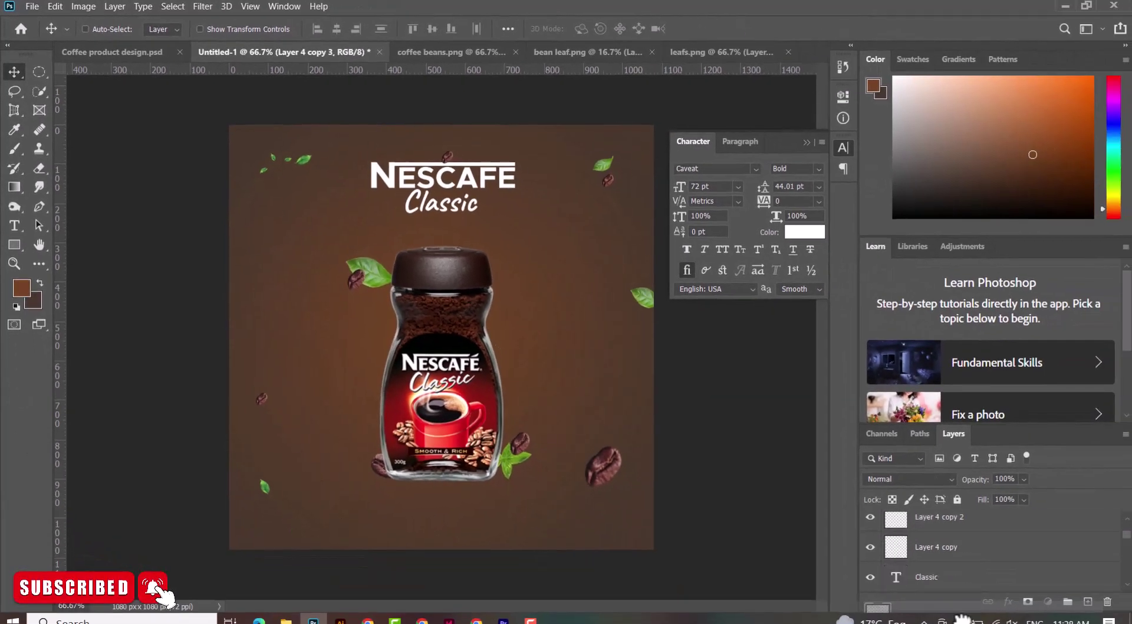
Apply a 2.2-pixel Gaussian Blur to the Layer 3 leaf by the lid
drag(961, 618, 981, 550)
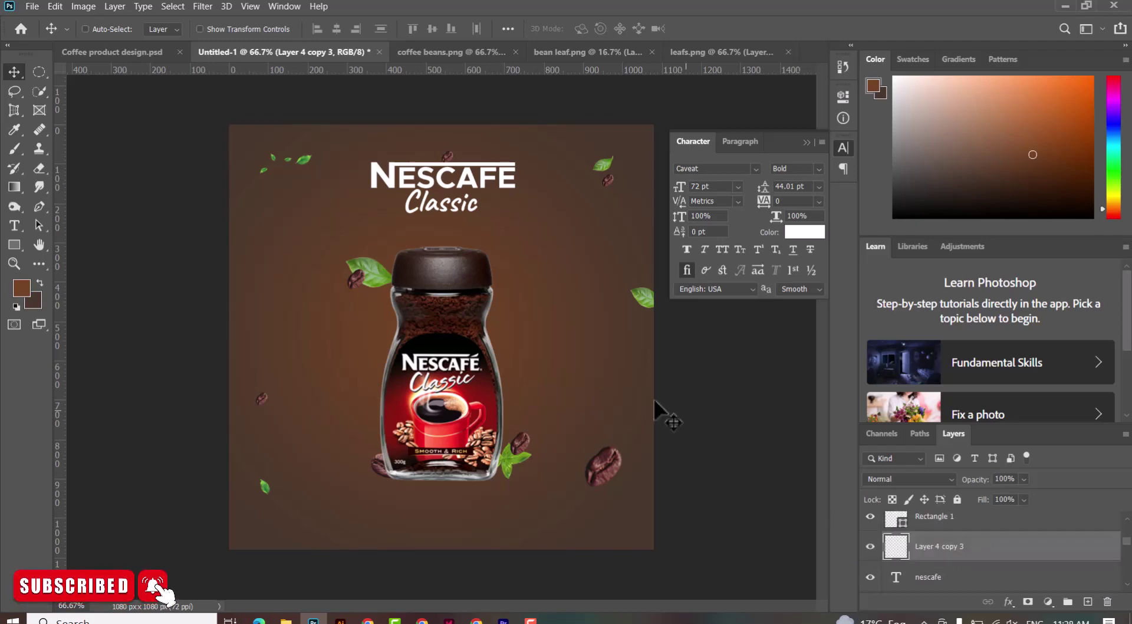
right_click(380, 271)
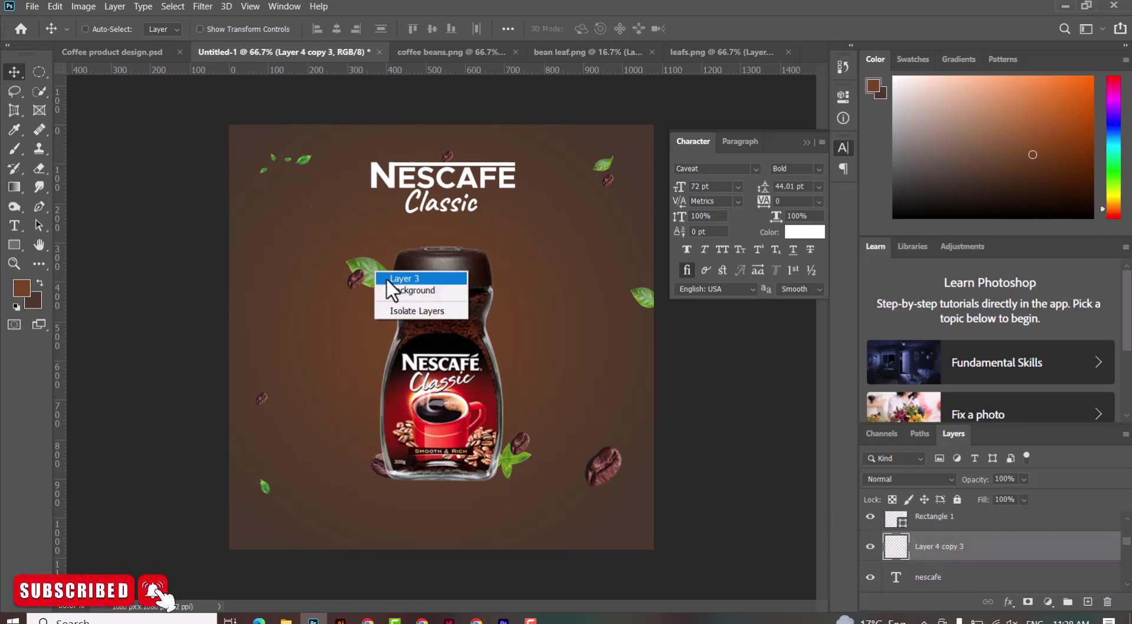
click(401, 286)
click(202, 6)
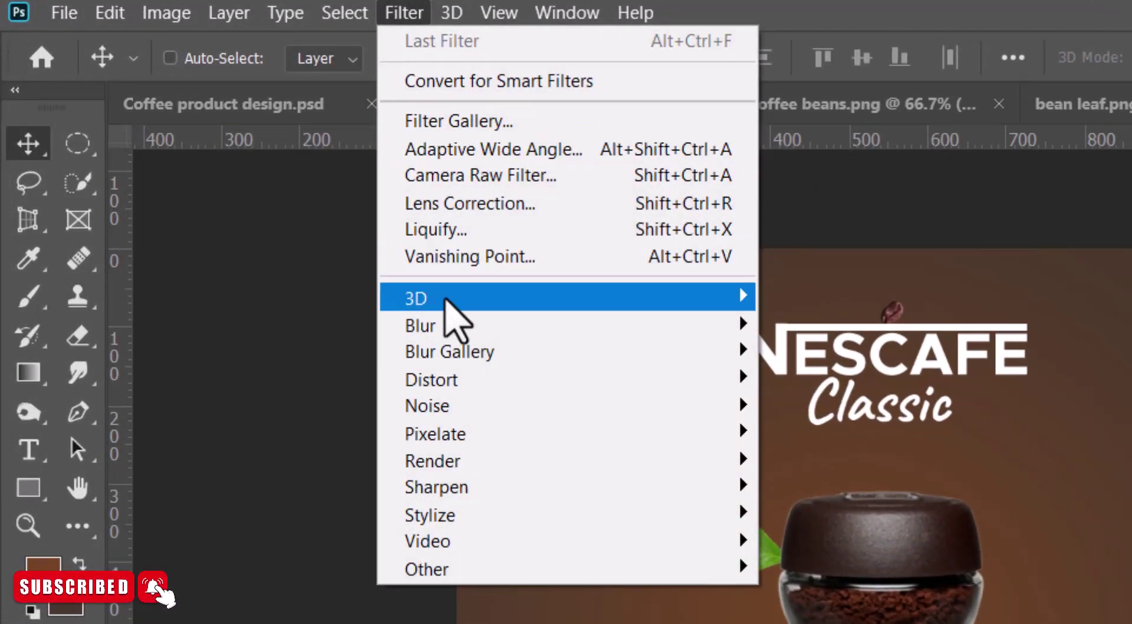
mouse_move(421, 325)
click(833, 436)
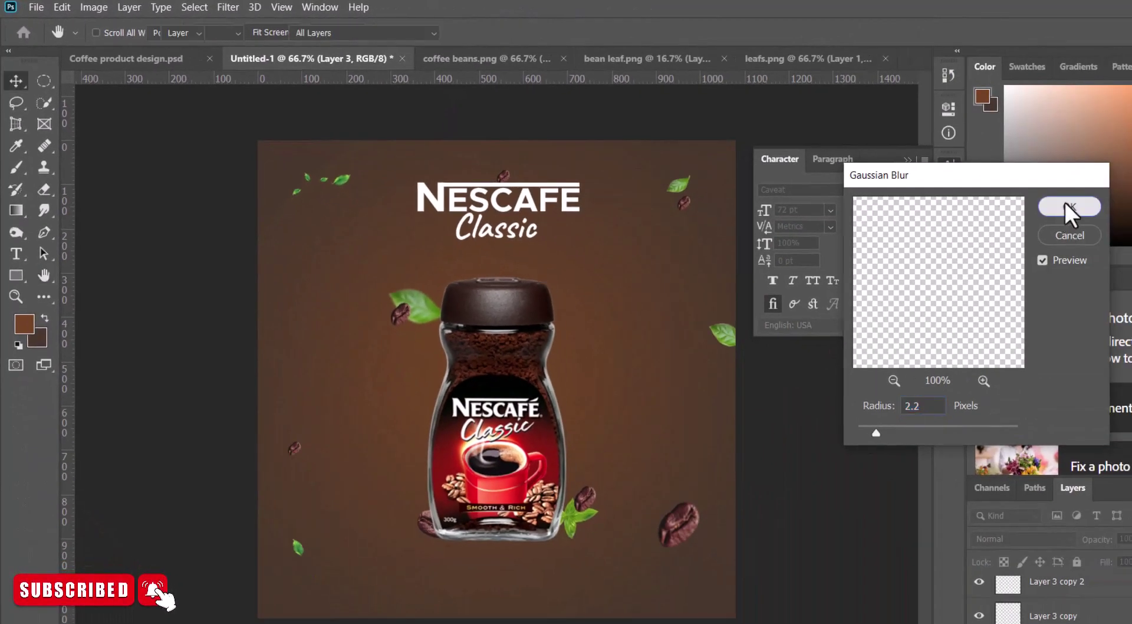
click(1064, 204)
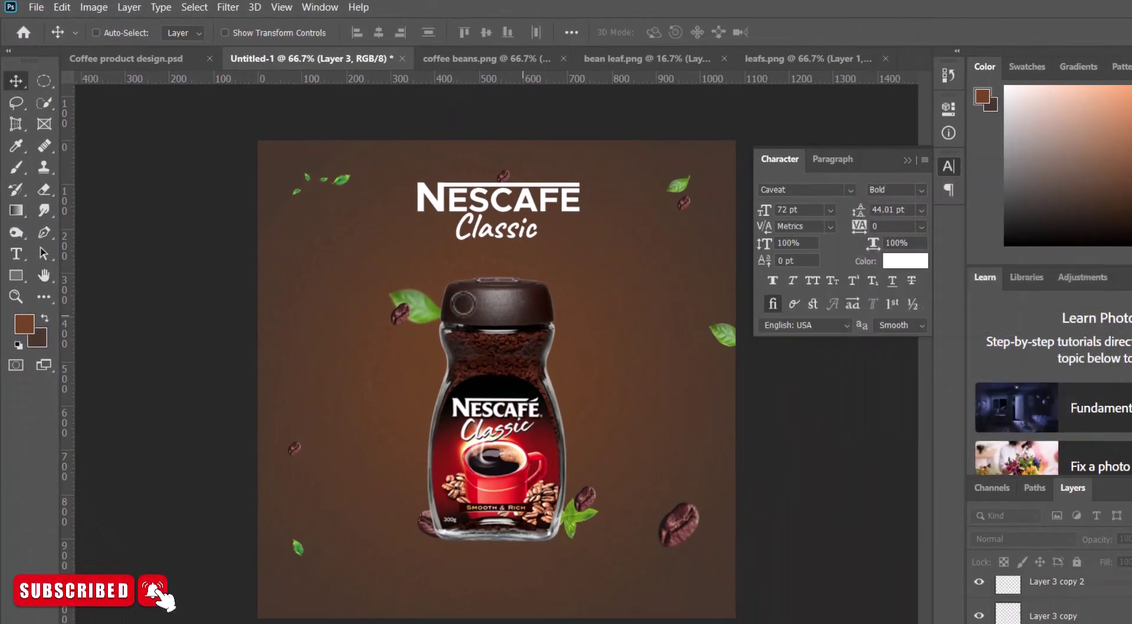
Reapply the blur to Layer 4, Layer 3 copy 2 and Layer 4 copy 2
right_click(404, 312)
click(419, 321)
click(233, 8)
click(246, 23)
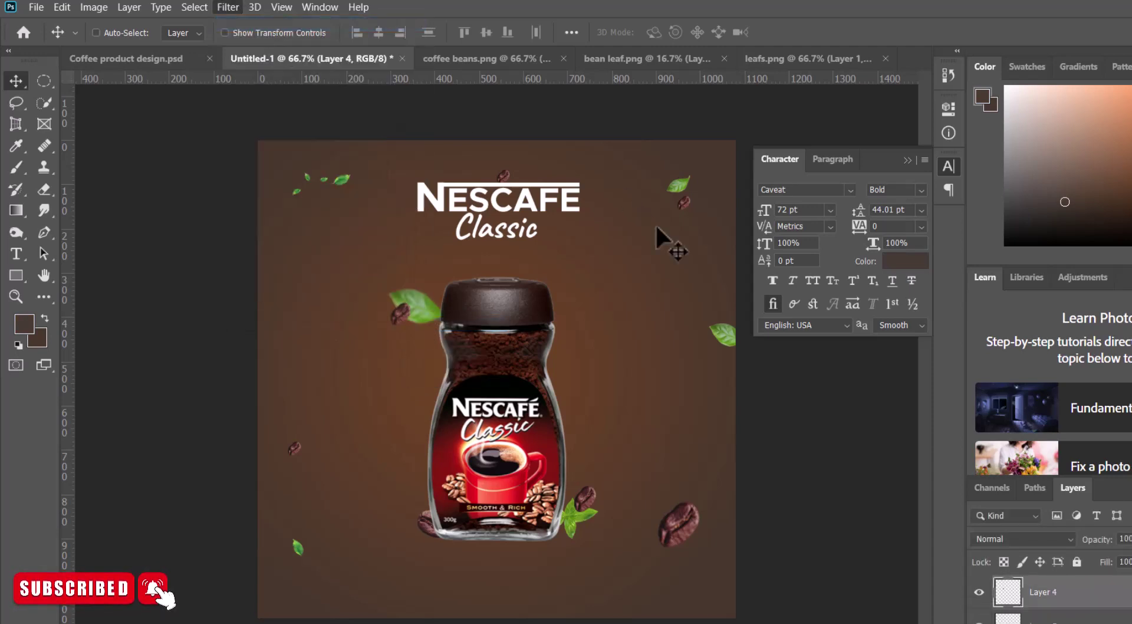
right_click(679, 181)
click(707, 190)
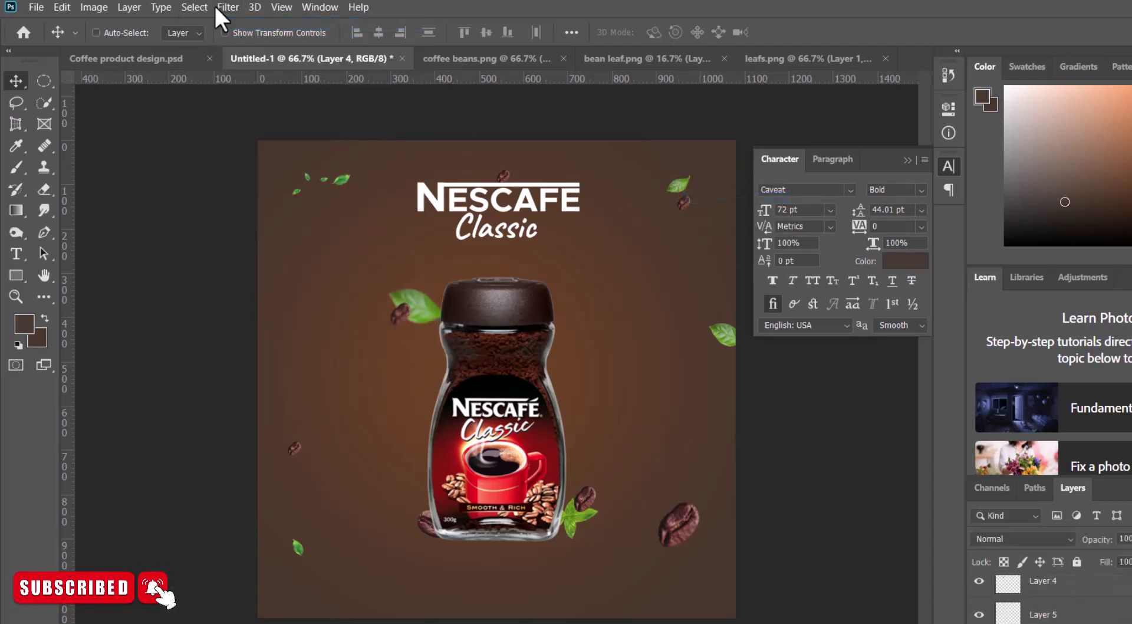
click(227, 7)
click(274, 23)
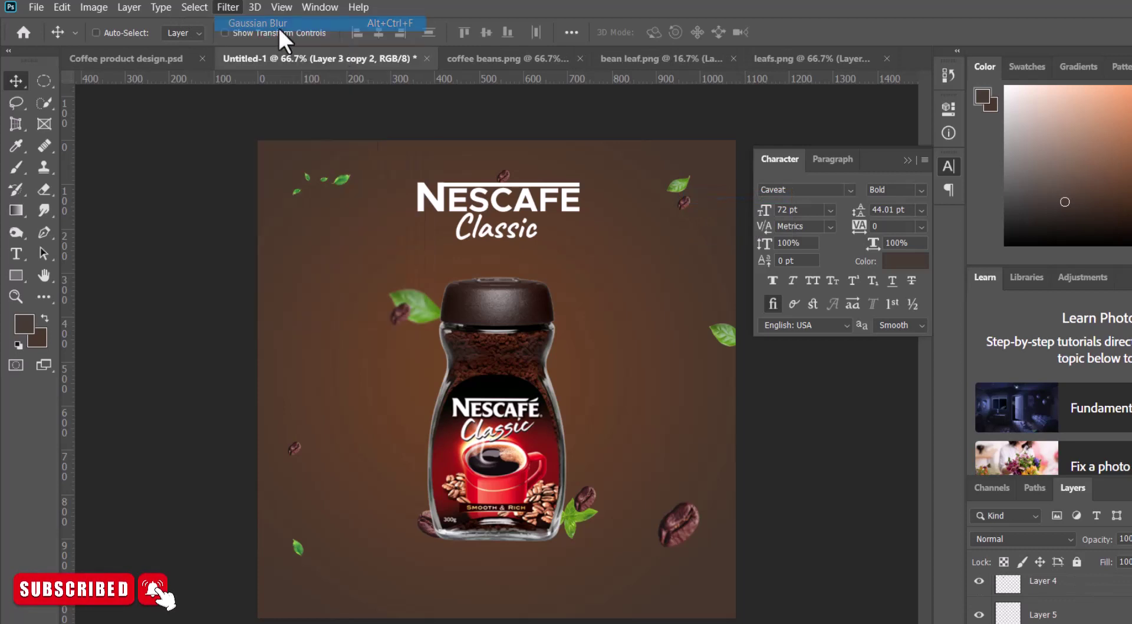
right_click(682, 202)
click(707, 214)
click(228, 7)
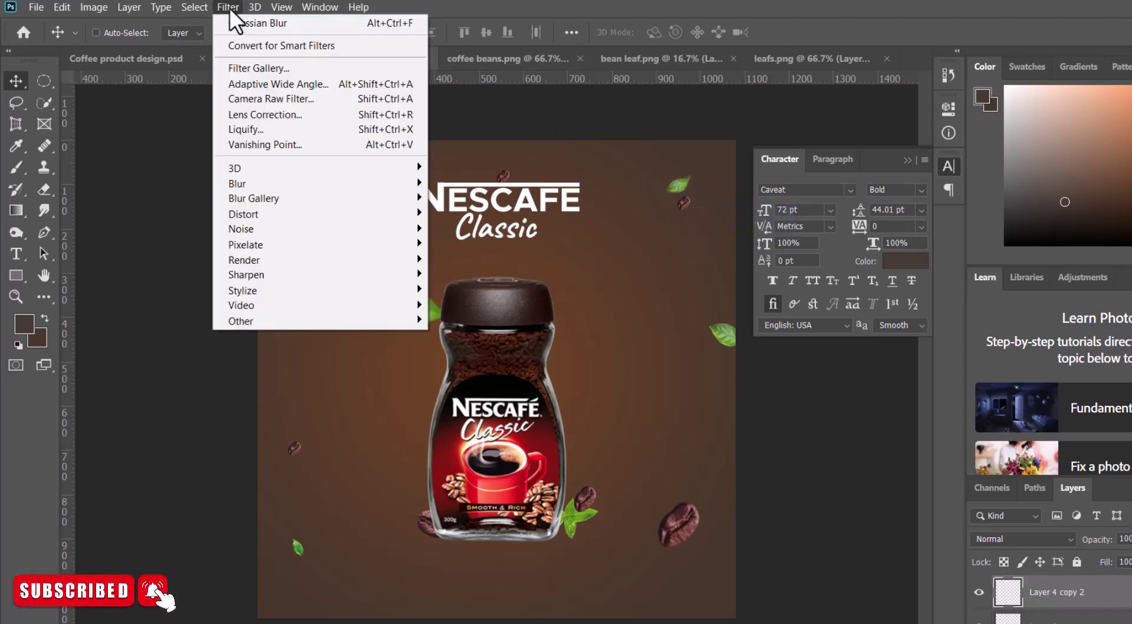
click(243, 25)
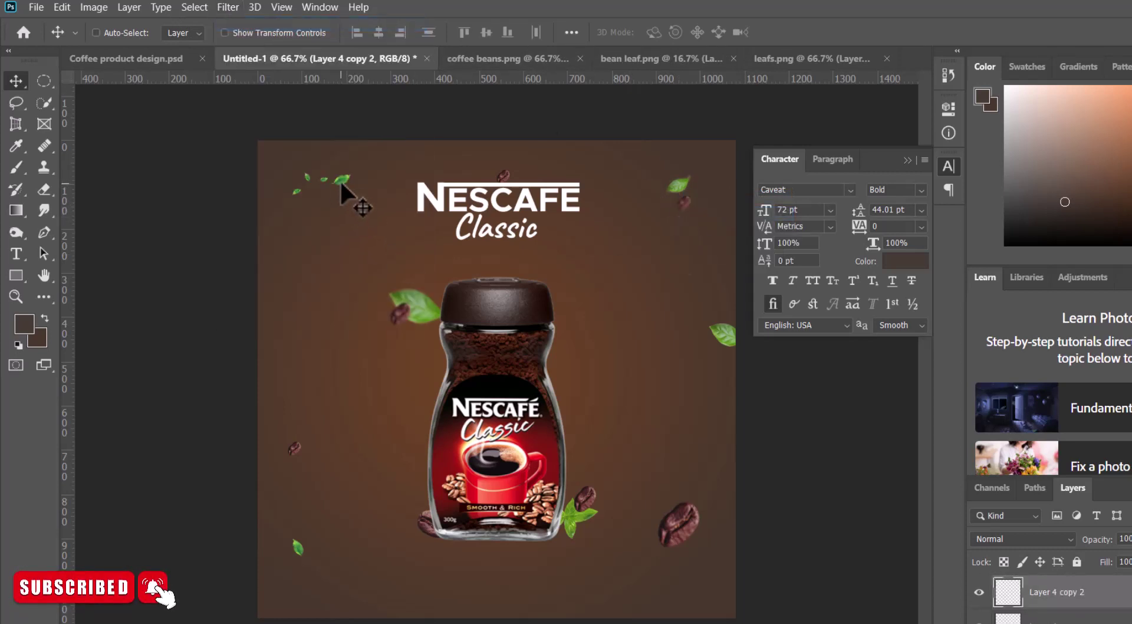
Blur the leafs layer with a 2.4-pixel Gaussian Blur
right_click(341, 182)
click(365, 190)
click(228, 7)
click(242, 24)
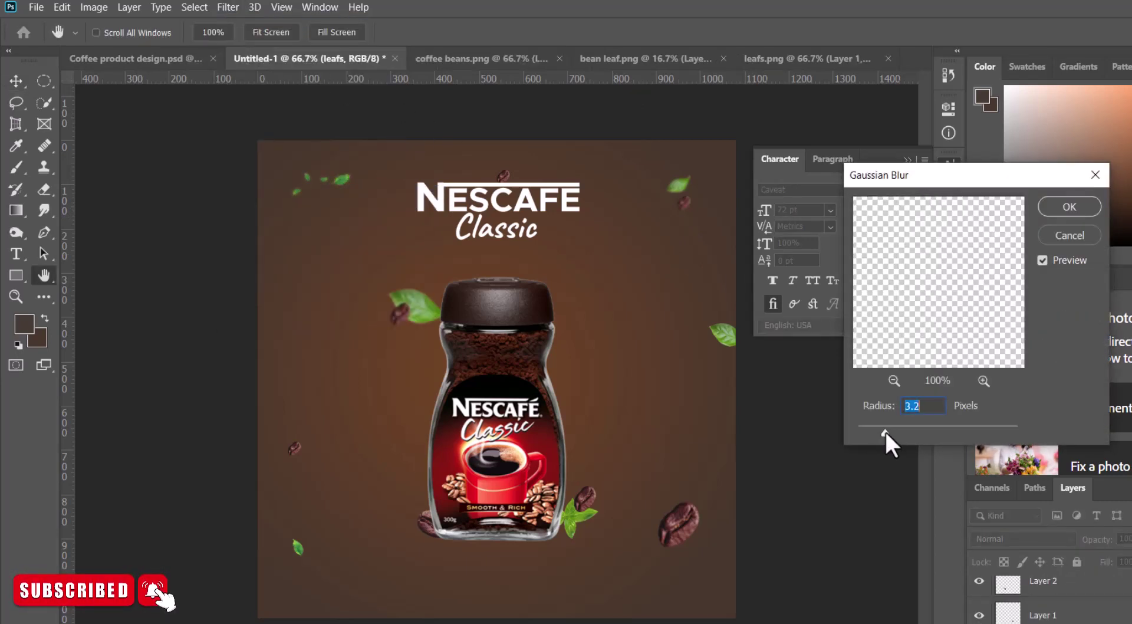
drag(884, 430, 877, 430)
click(1069, 206)
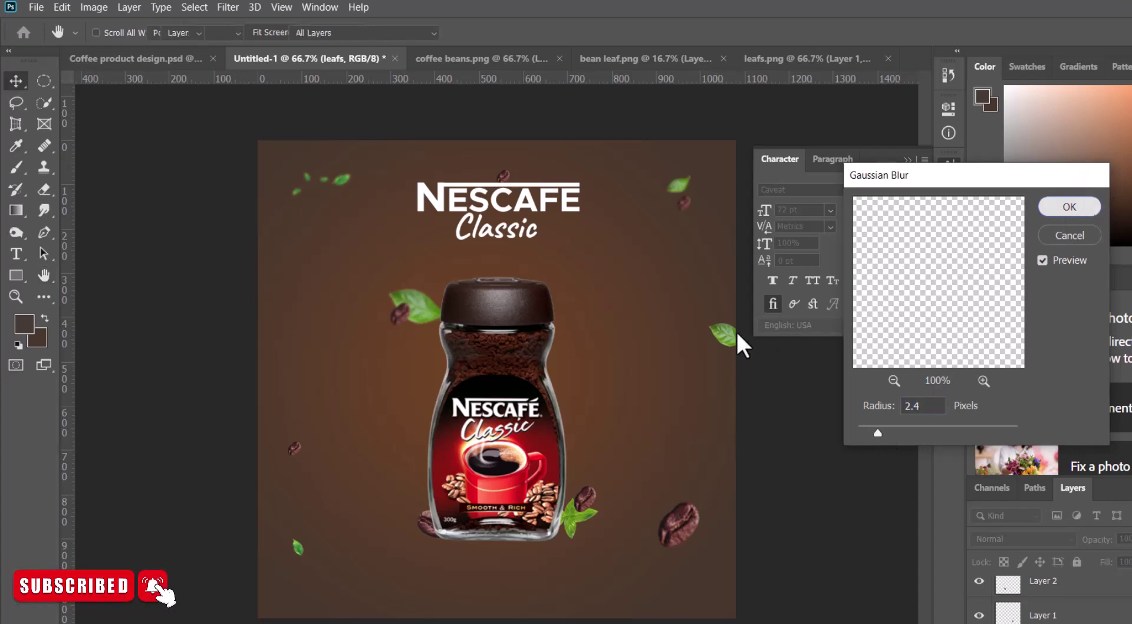
Reapply the blur to Layer 3 copy and Layer 4 copy 4
right_click(730, 342)
click(761, 351)
click(227, 7)
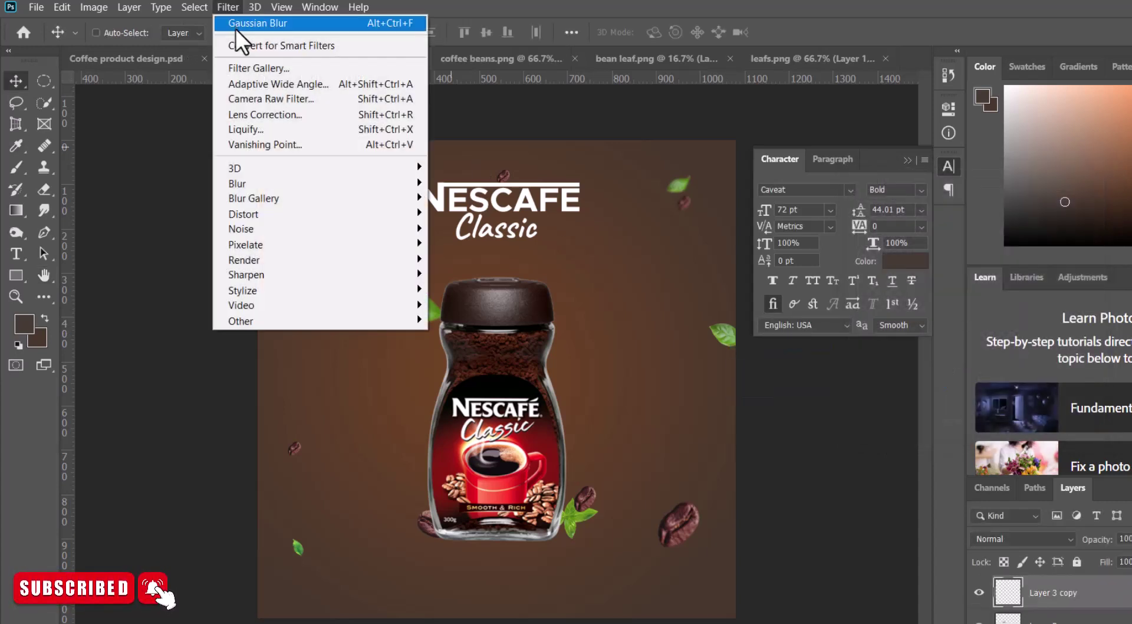
click(236, 23)
right_click(696, 526)
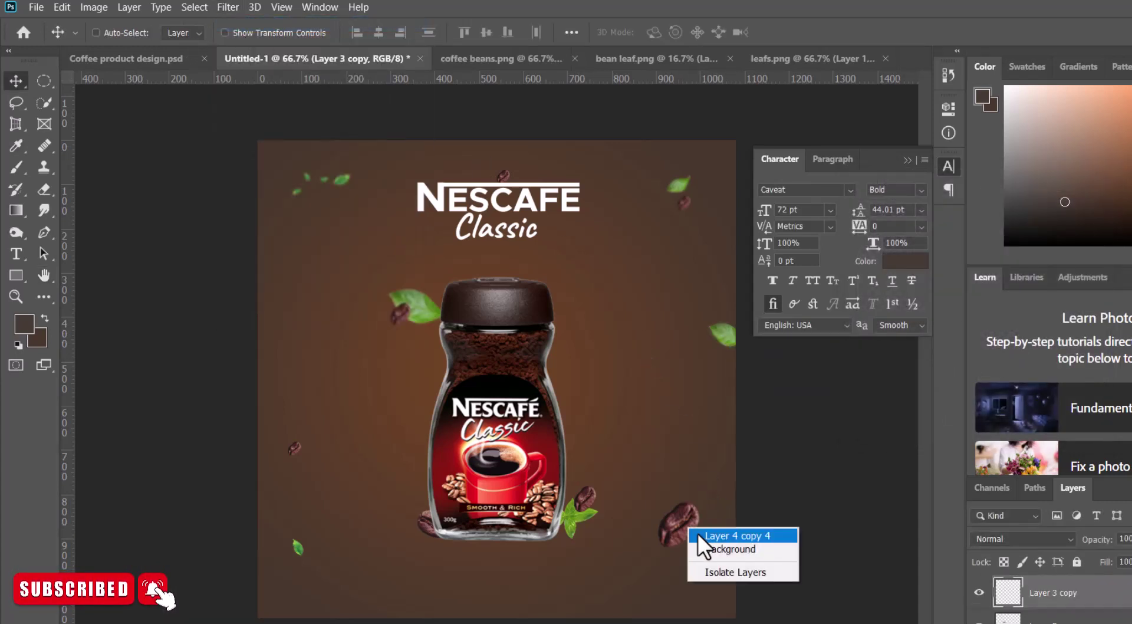
click(698, 533)
click(226, 7)
click(248, 23)
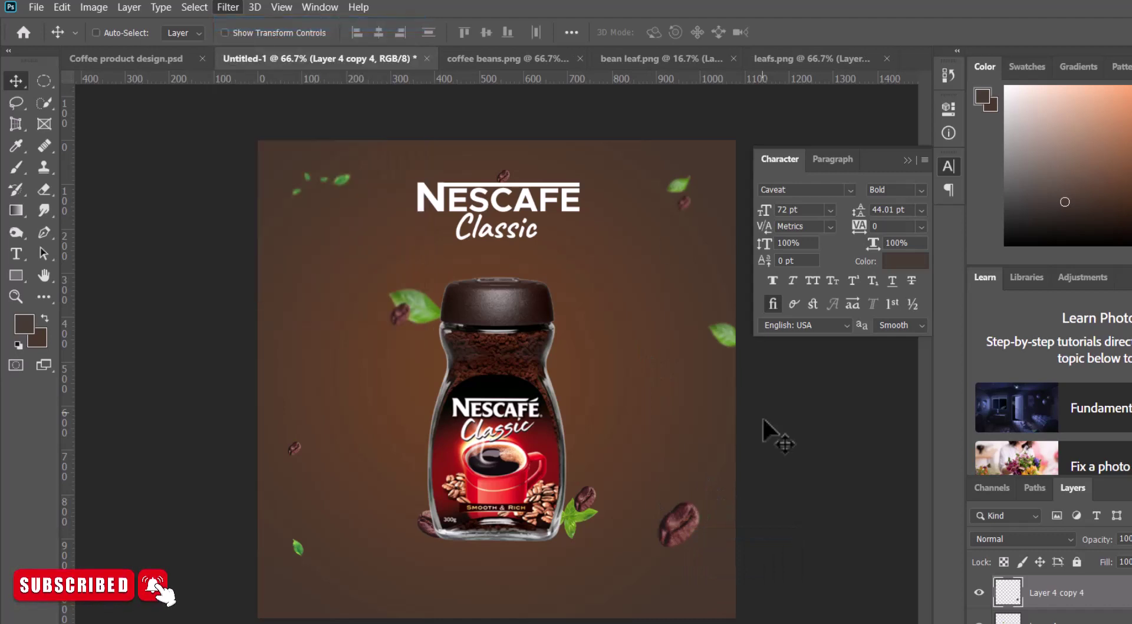
Smudge the lower-right bean into a motion trail and smear the bottom-left leaf
click(44, 211)
drag(674, 525, 686, 580)
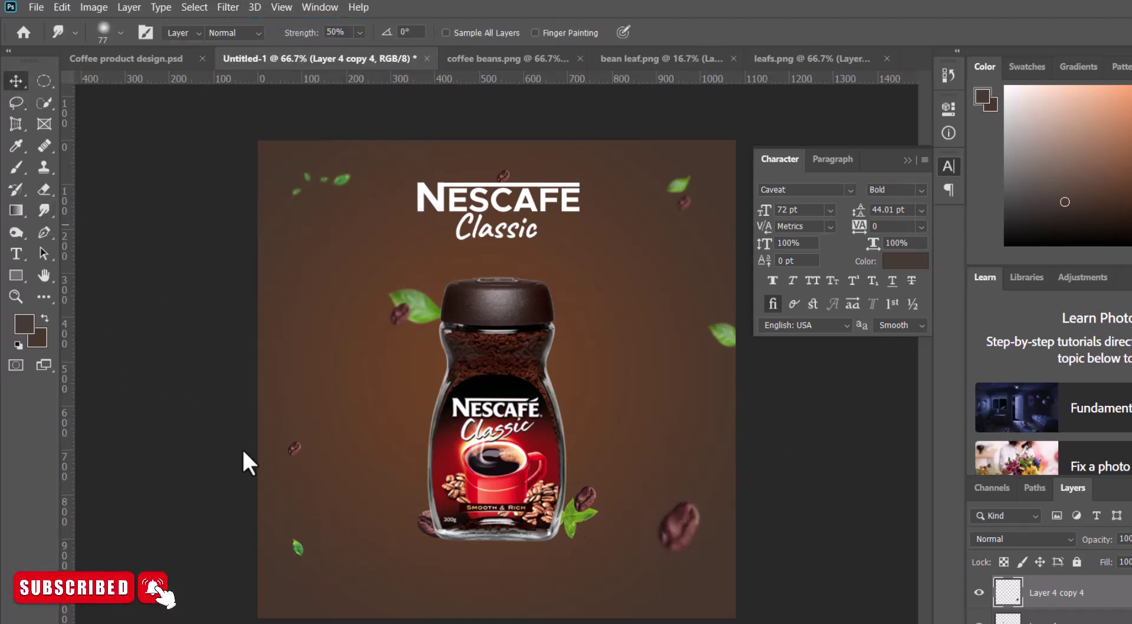
ctrl+right_click(297, 546)
click(319, 557)
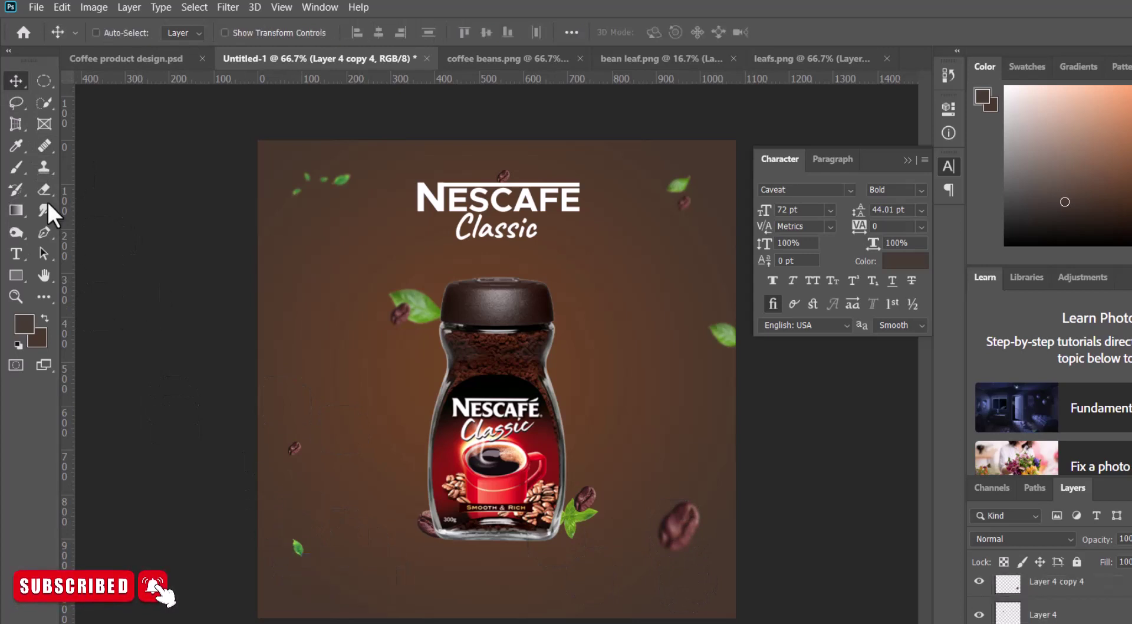
drag(293, 558, 339, 583)
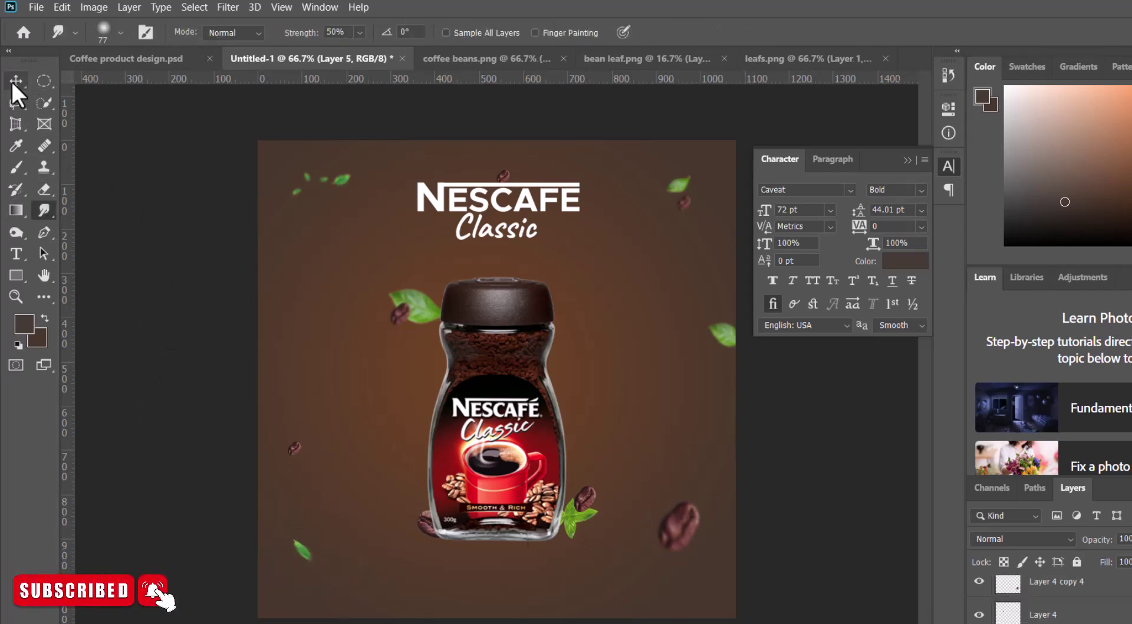
Reapply the blur to Layer 5 and Layer 4 copy
ctrl+right_click(296, 449)
click(307, 455)
key(v)
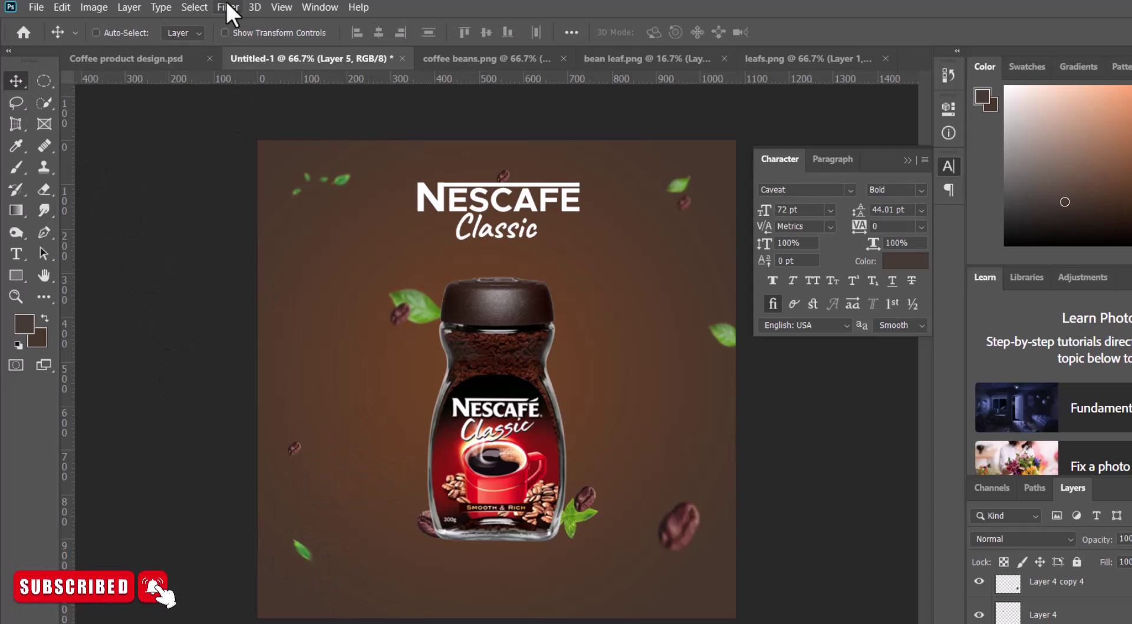
click(228, 6)
click(232, 20)
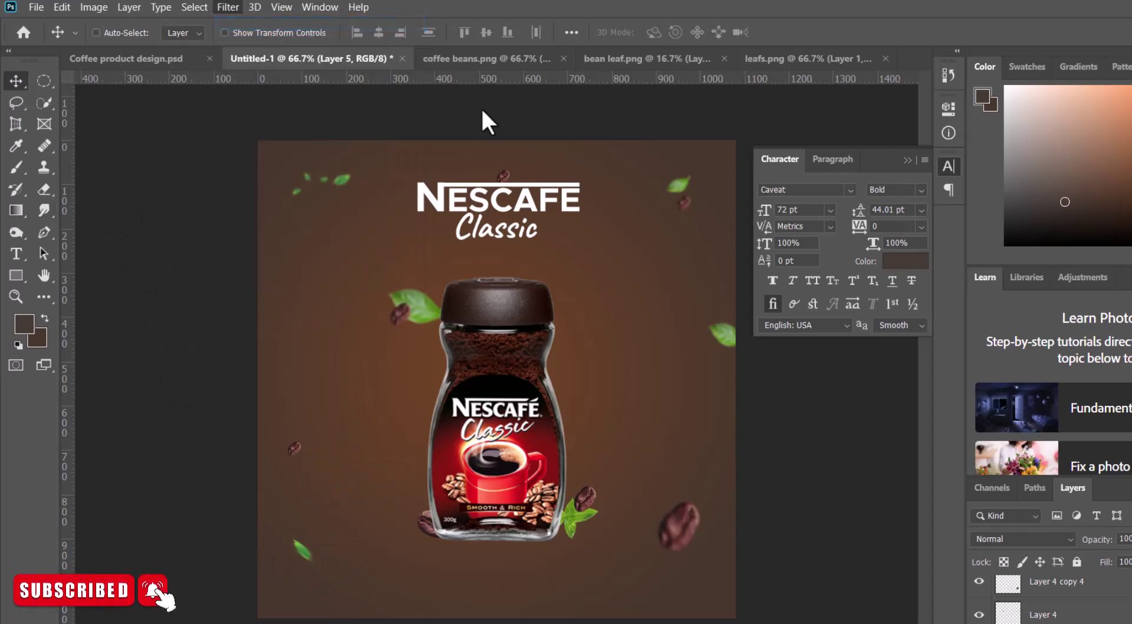
right_click(293, 445)
click(306, 455)
click(228, 6)
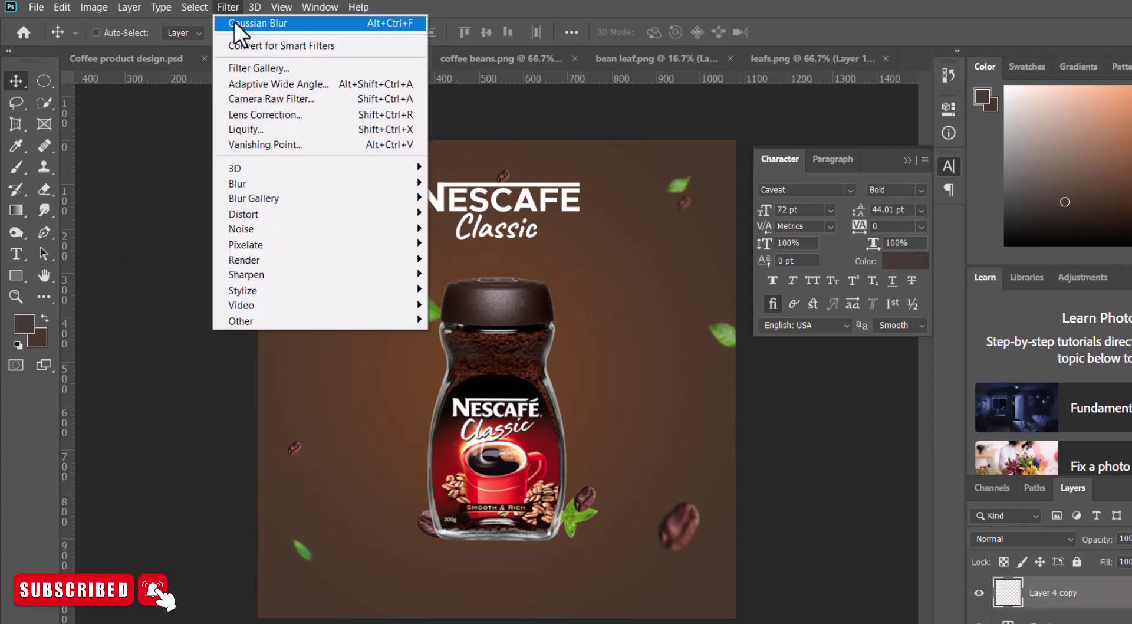
click(234, 22)
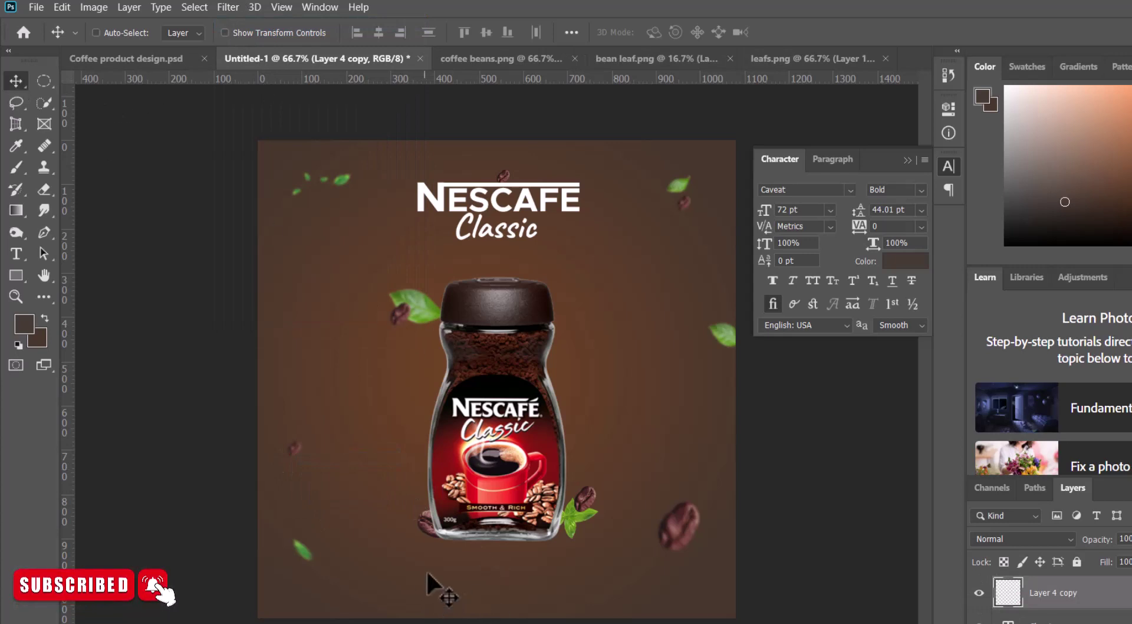
Blur the single leaf by the jar's base with a 2.4-pixel Gaussian Blur
right_click(431, 524)
click(433, 527)
click(45, 210)
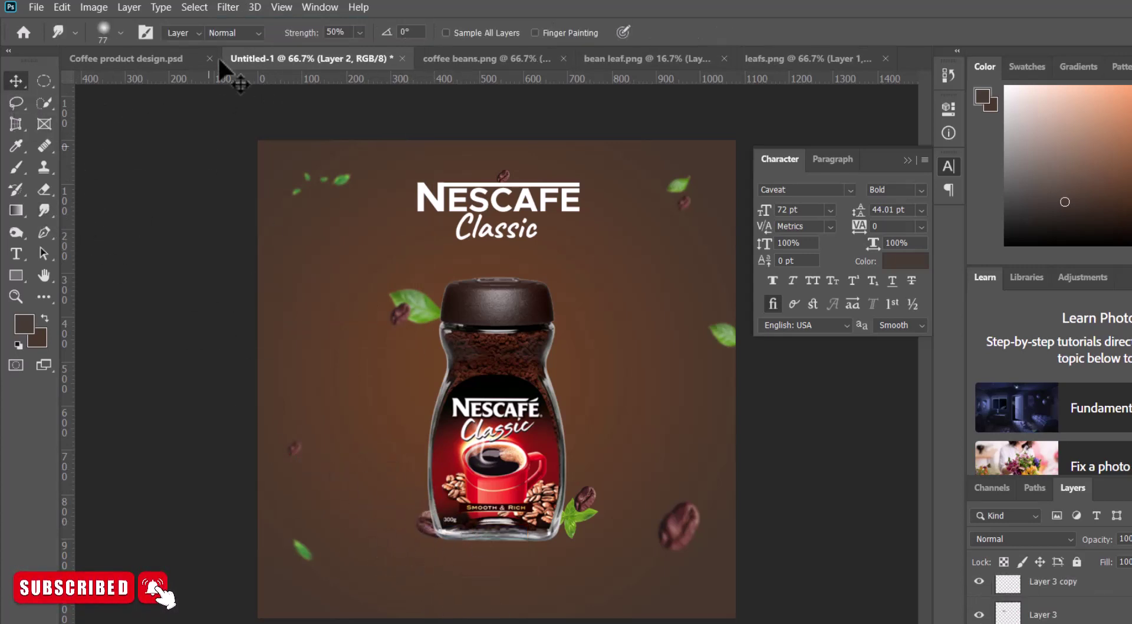
click(201, 9)
key(Escape)
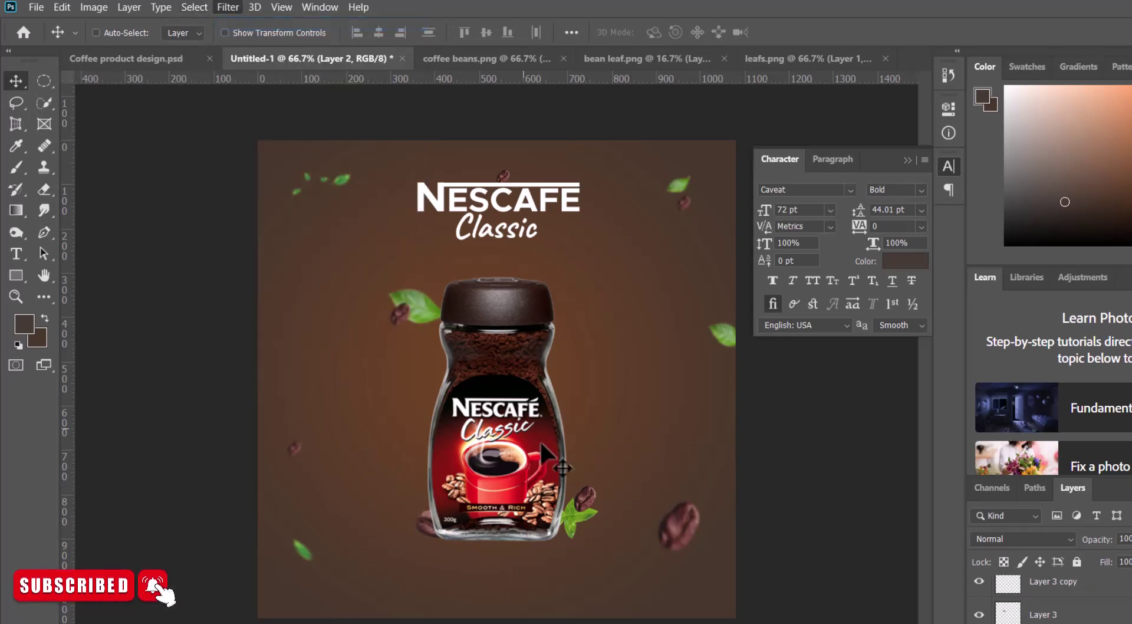
right_click(578, 519)
click(587, 529)
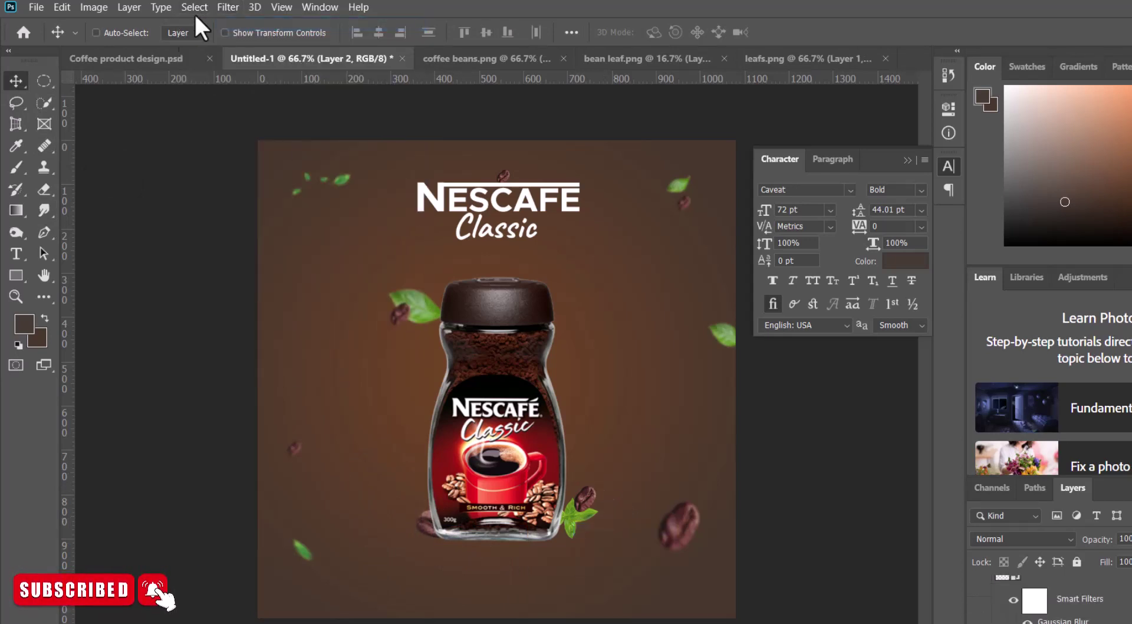
click(224, 7)
click(235, 23)
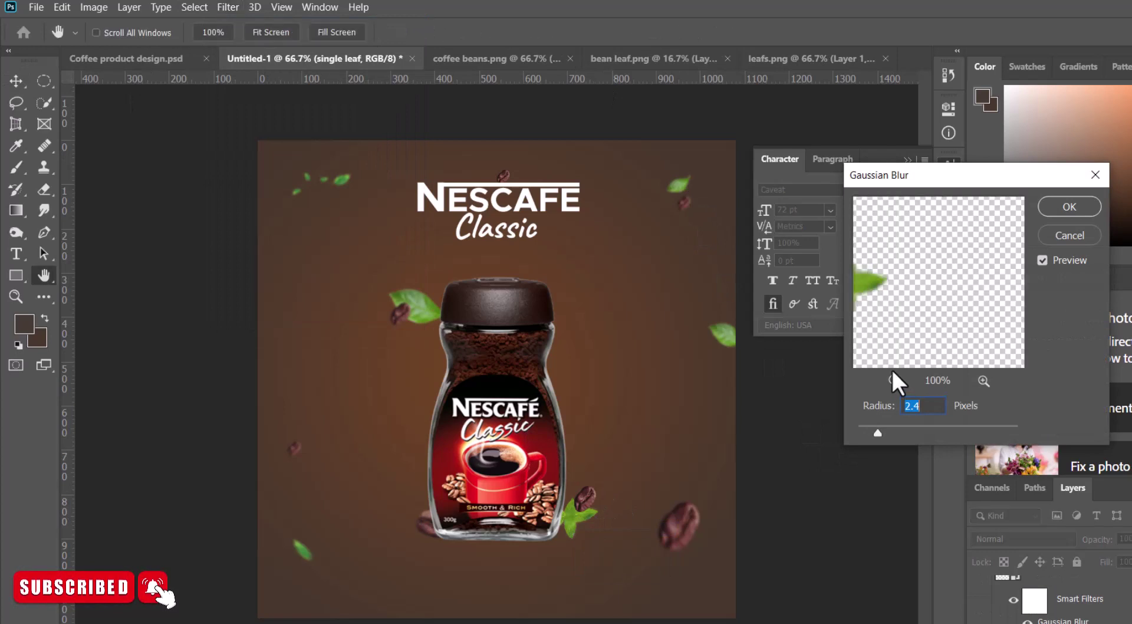
click(1065, 206)
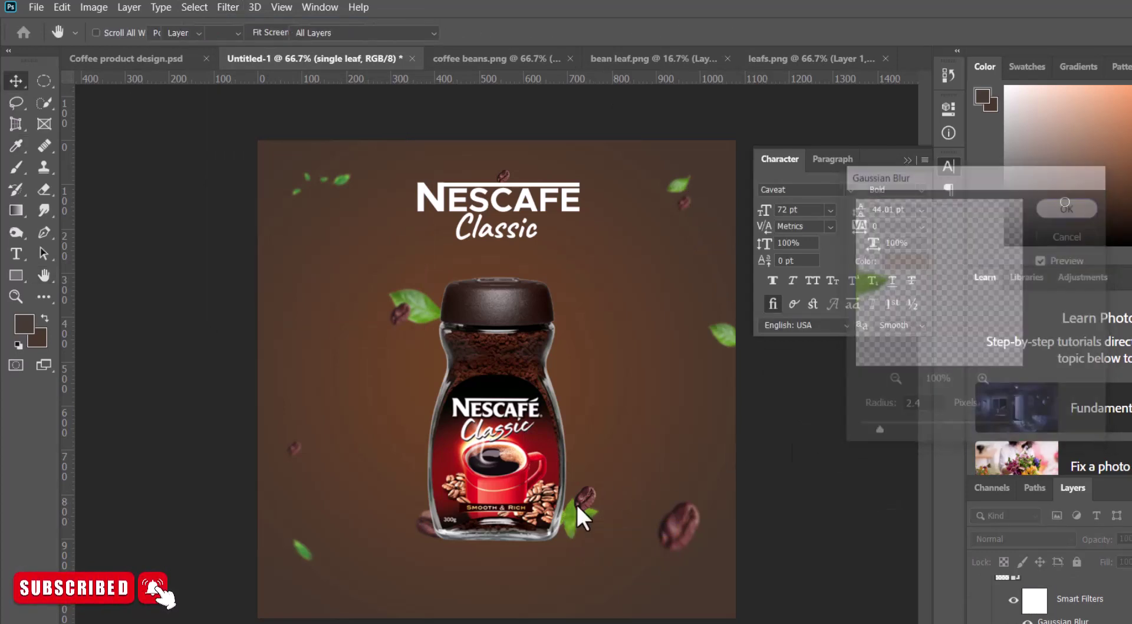
Reapply the same blur to Layer 1
right_click(589, 496)
click(598, 505)
click(228, 7)
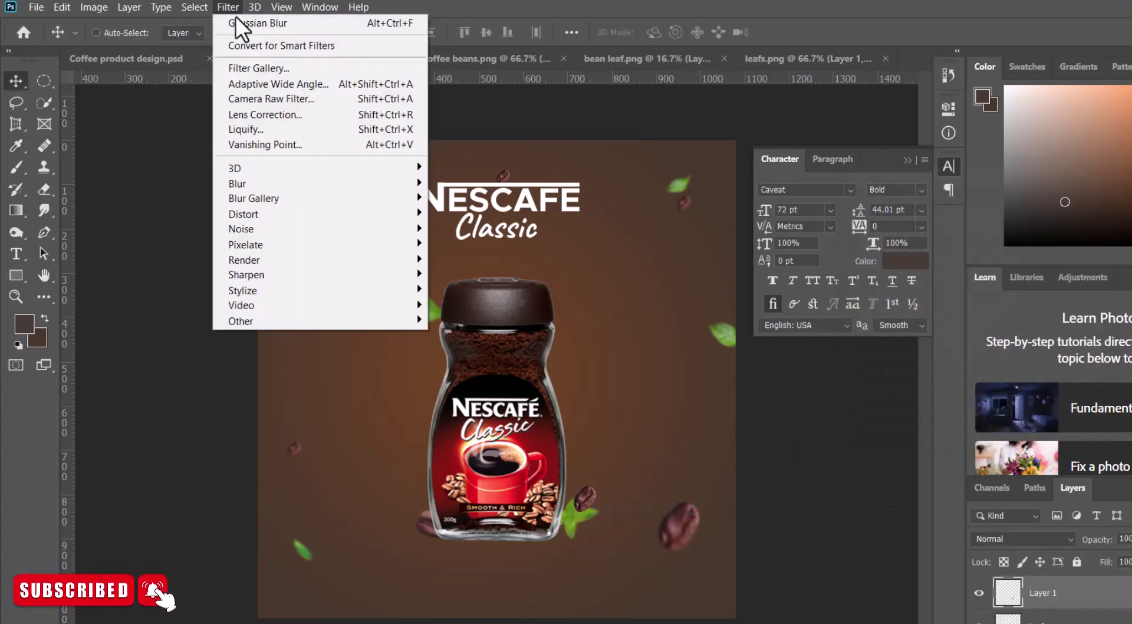
click(238, 20)
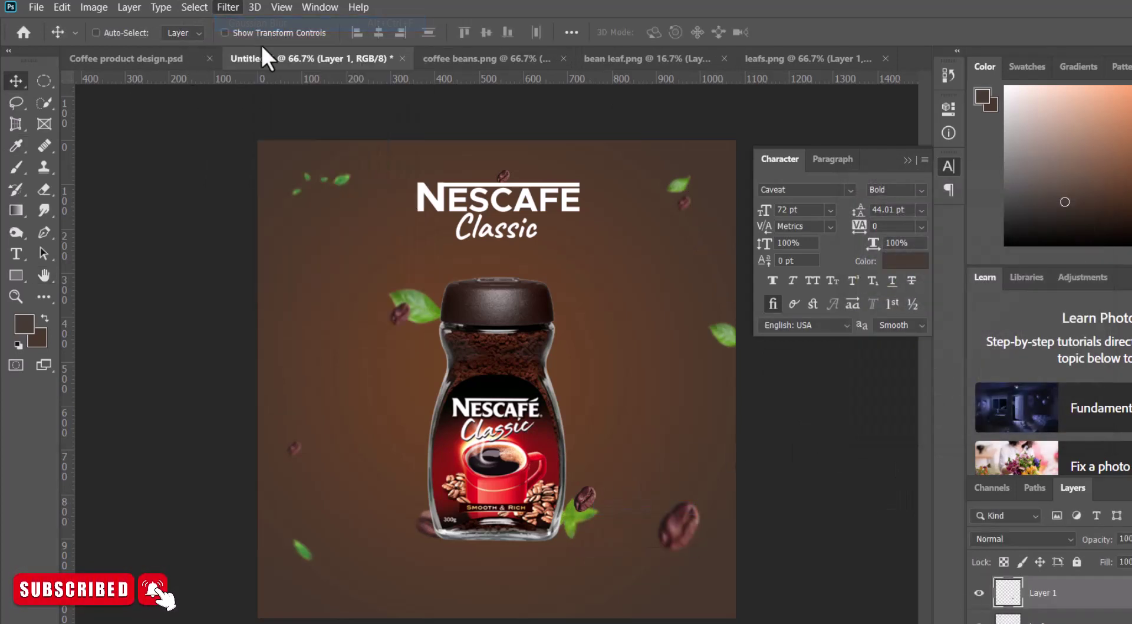
click(23, 104)
right_click(506, 179)
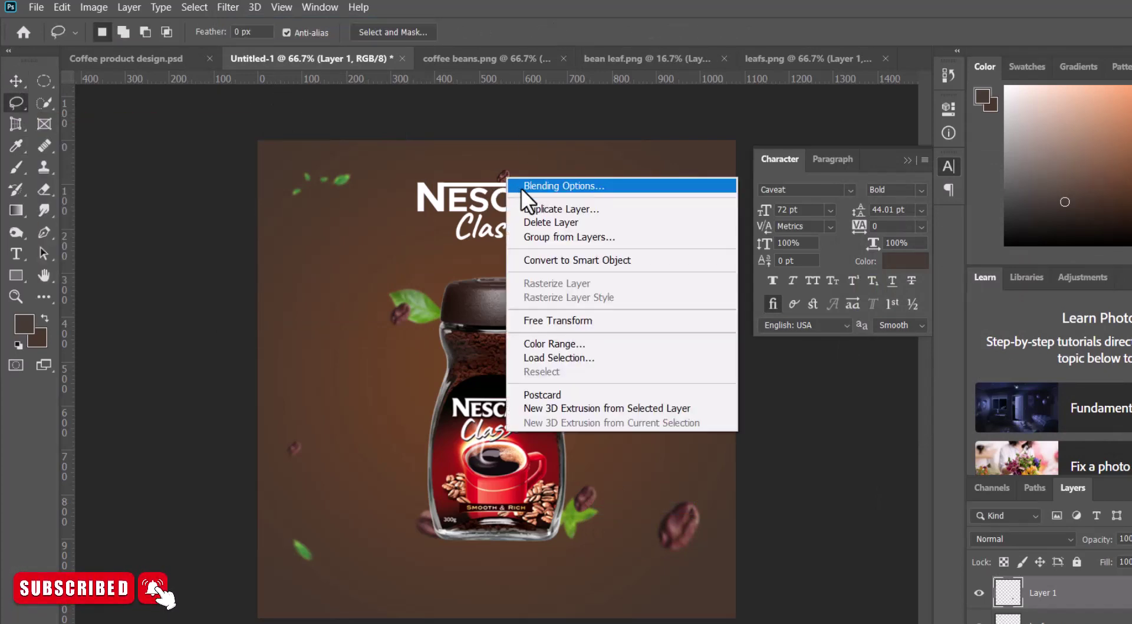
click(17, 80)
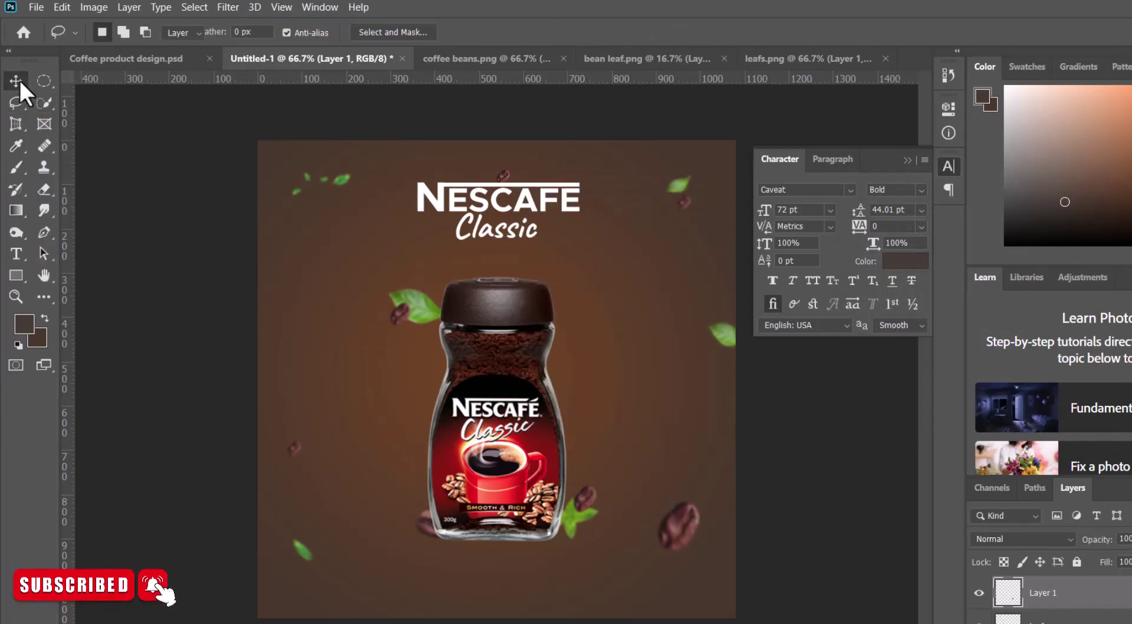
Blur the small bean above the headline and enlarge it to about 139%
right_click(506, 179)
click(524, 185)
click(228, 7)
click(236, 23)
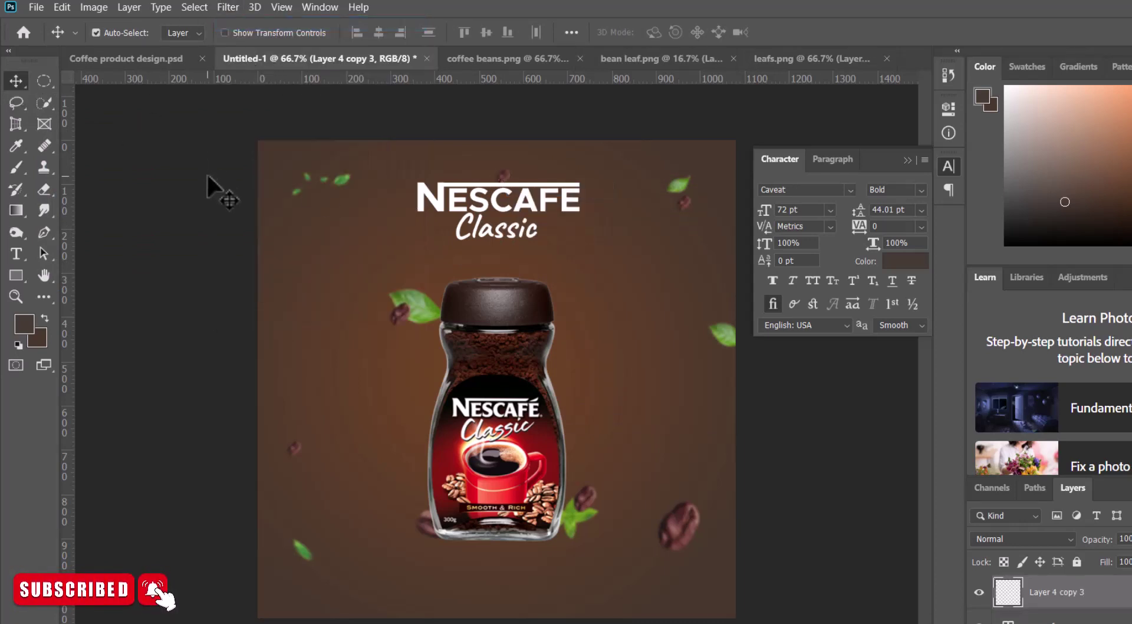
key(ctrl+t)
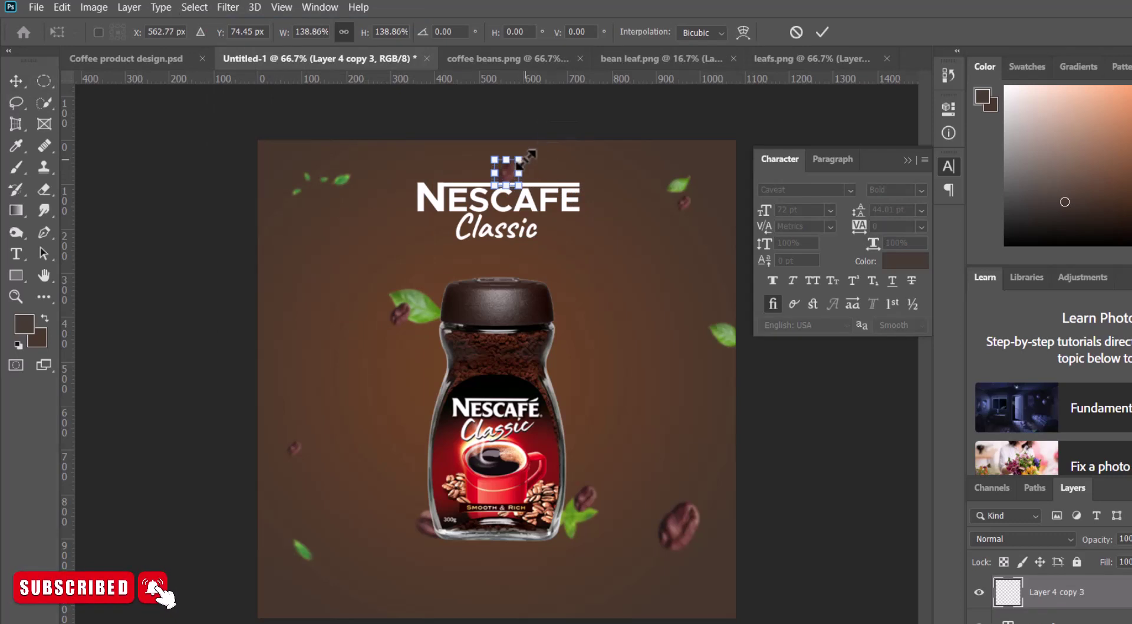
key(Return)
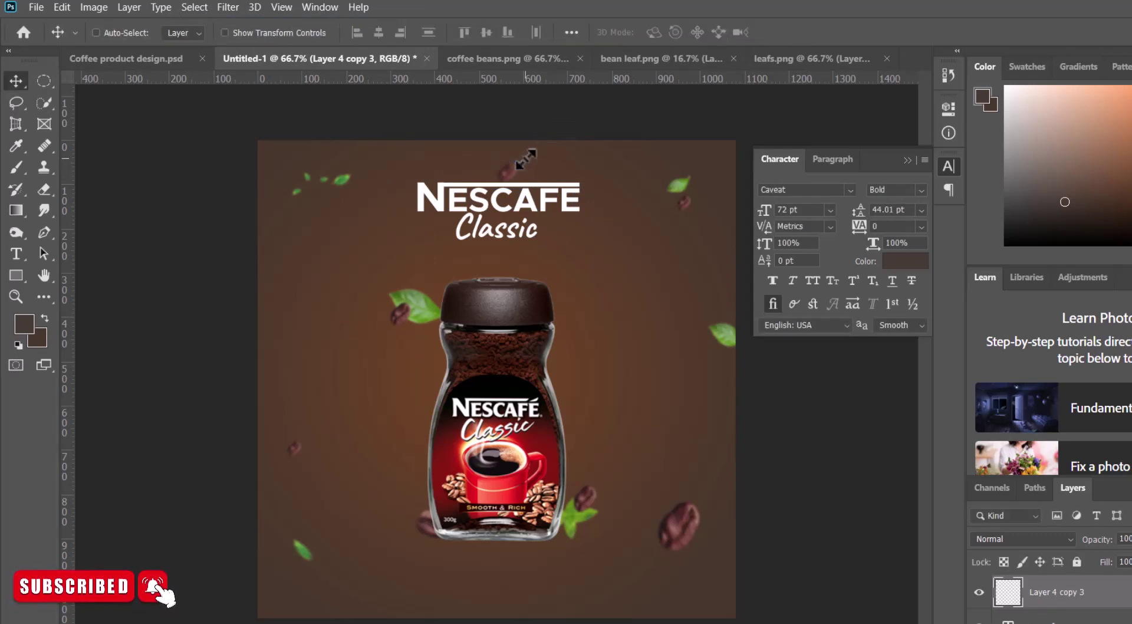
right_click(489, 485)
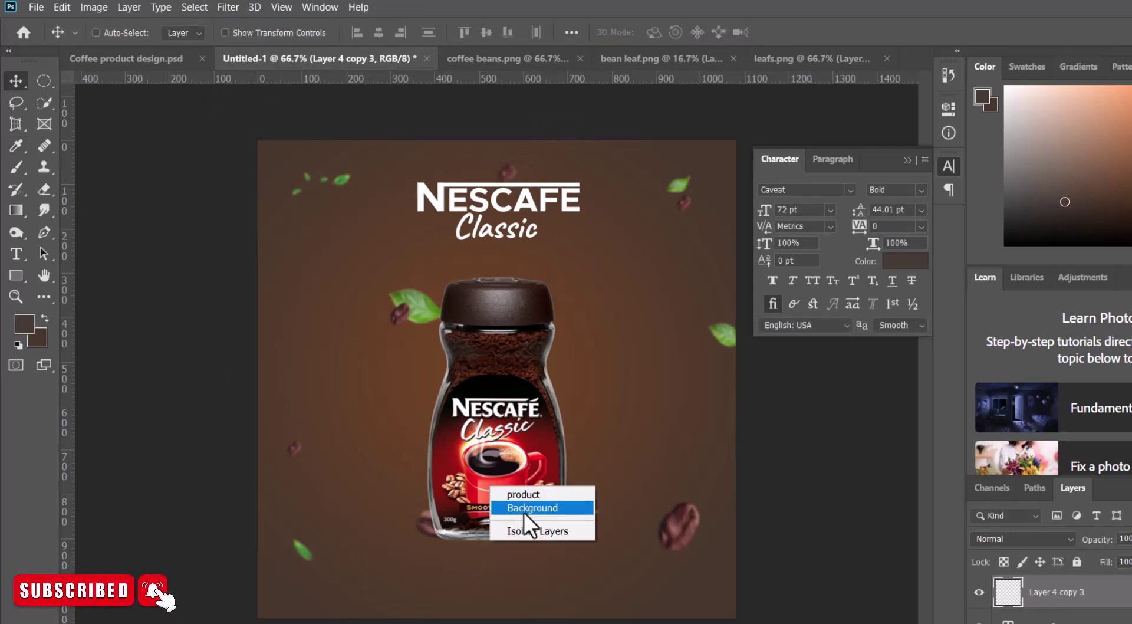
click(513, 492)
Add a new empty layer under the jar and set the foreground colour to black (000000)
key(alt+bracketleft)
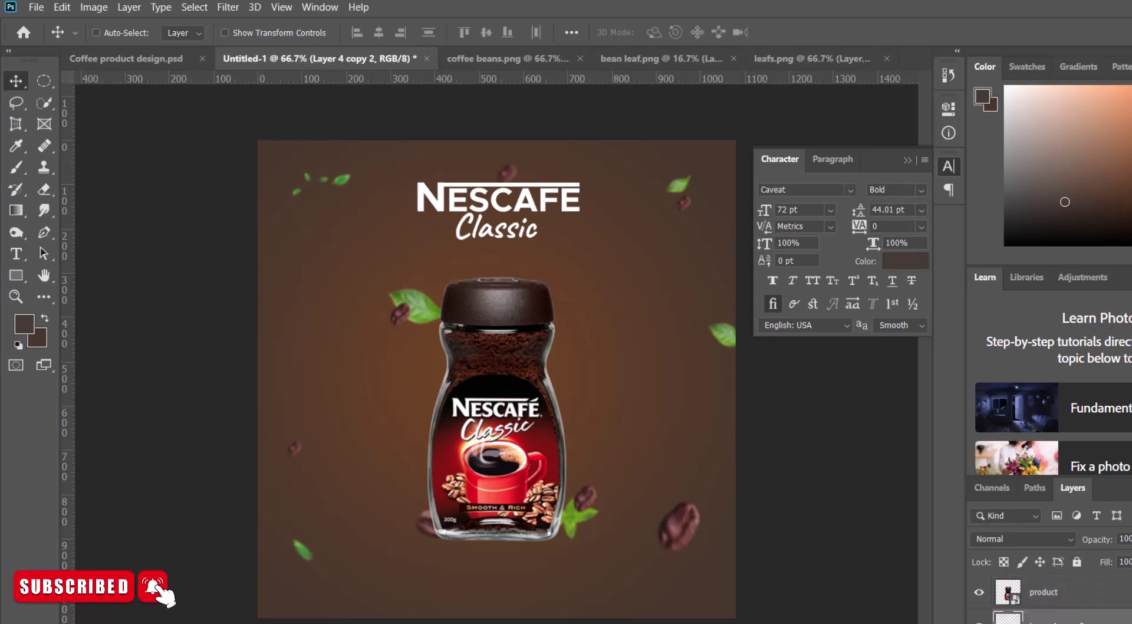
key(alt+bracketleft)
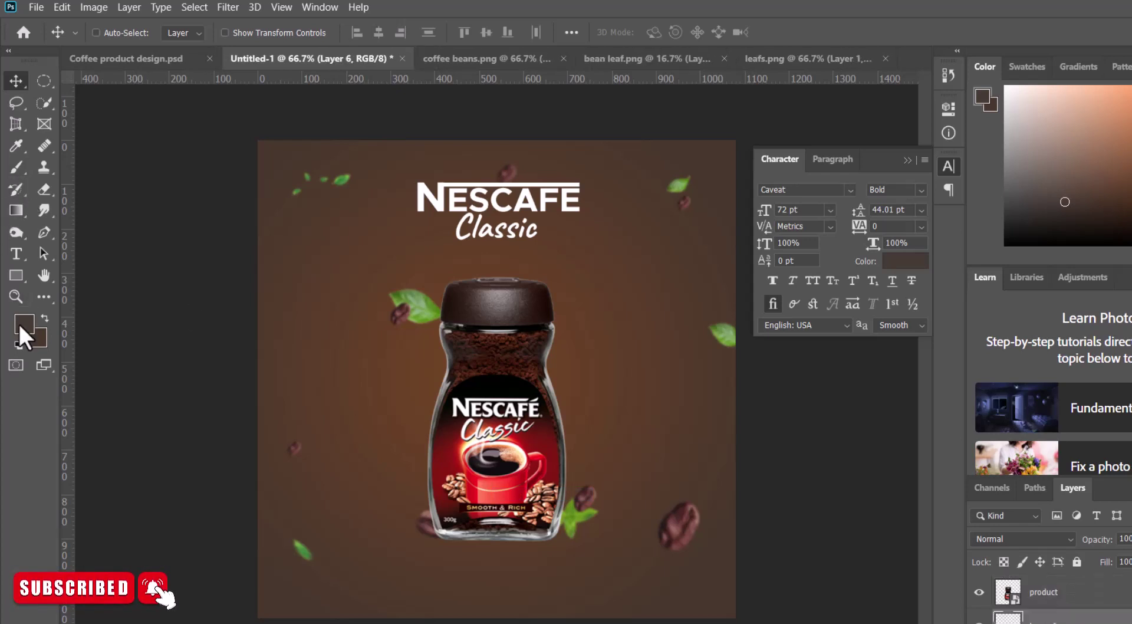
click(22, 325)
text(000000)
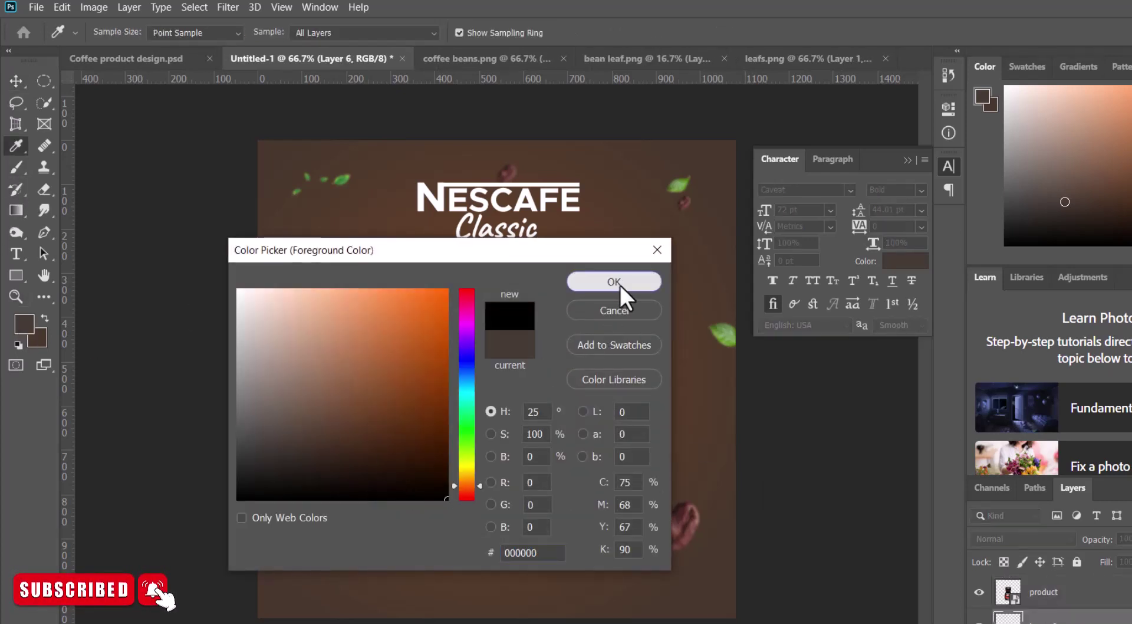
click(613, 281)
key(v)
Paint a soft, flat elliptical black shadow beneath the jar's base
key(b)
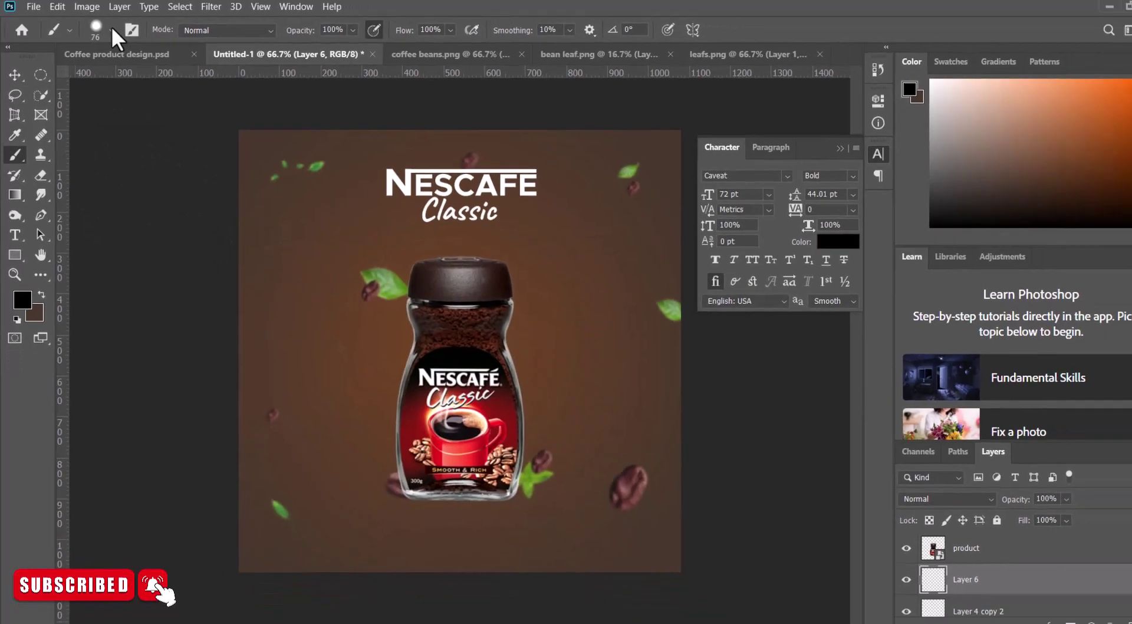
click(107, 28)
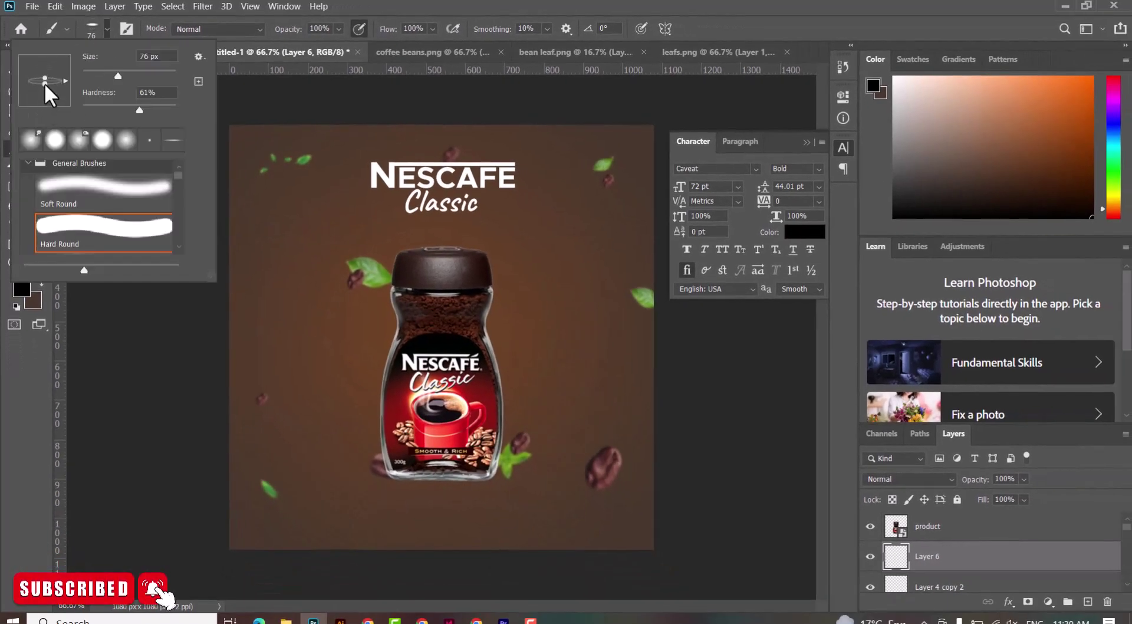
click(450, 493)
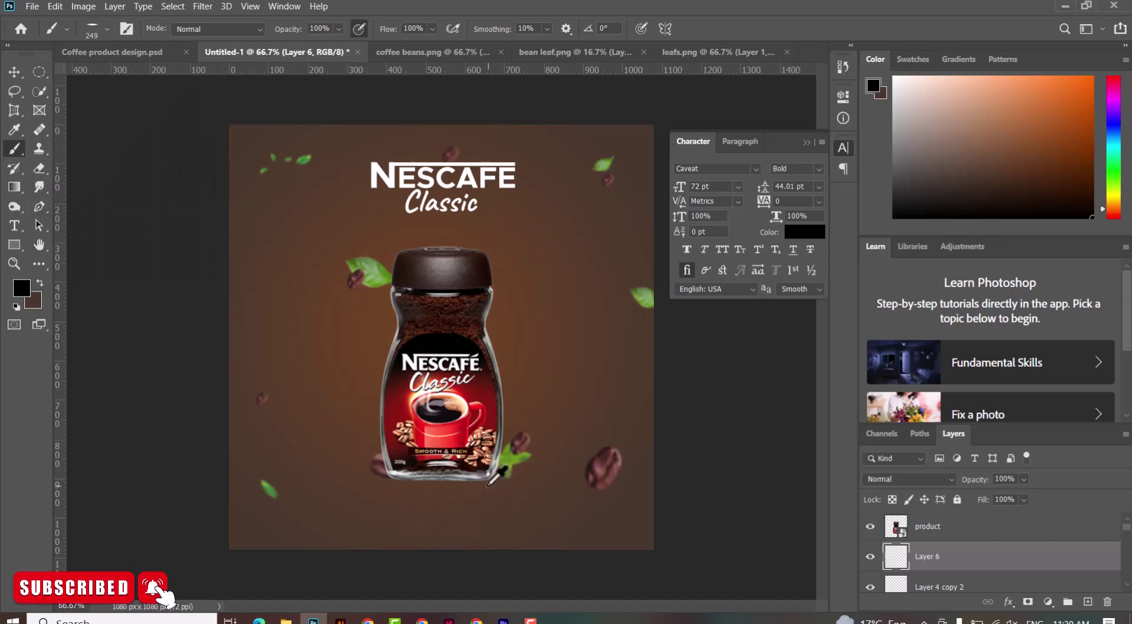
drag(493, 487, 500, 360)
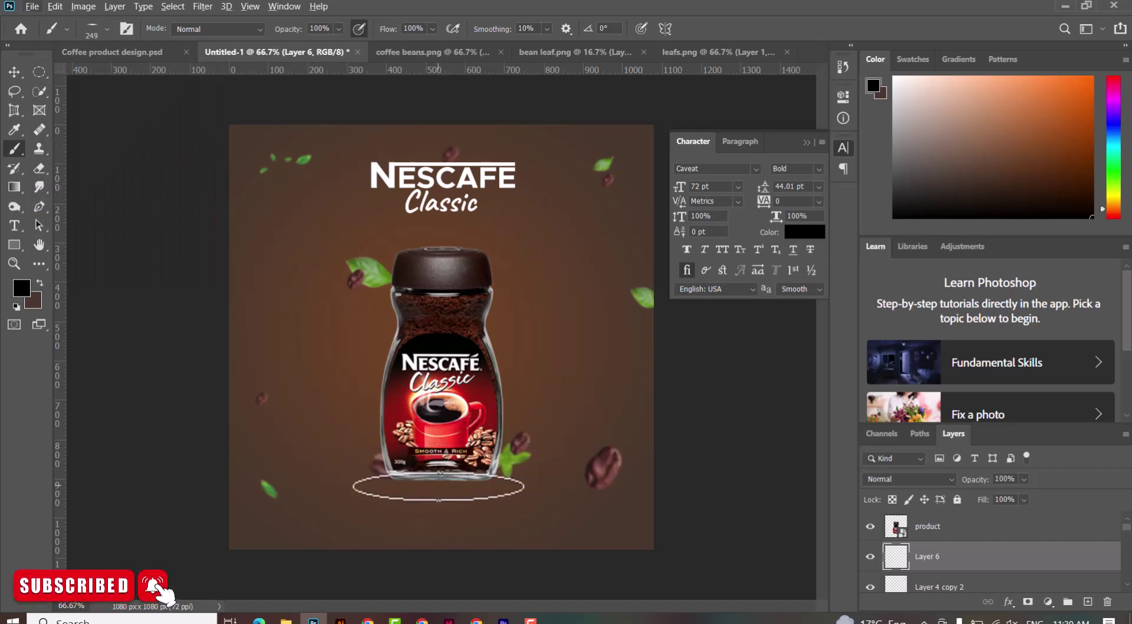
drag(404, 468, 472, 476)
click(448, 477)
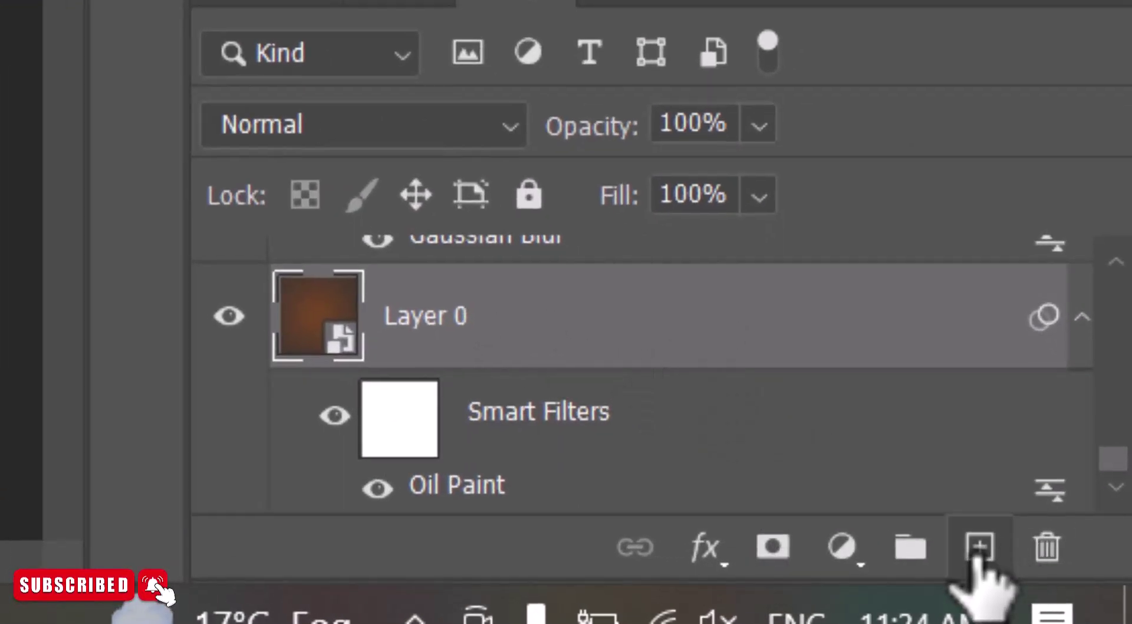
Add a new layer above the background and set the foreground colour to light peach ffd2b2
click(976, 557)
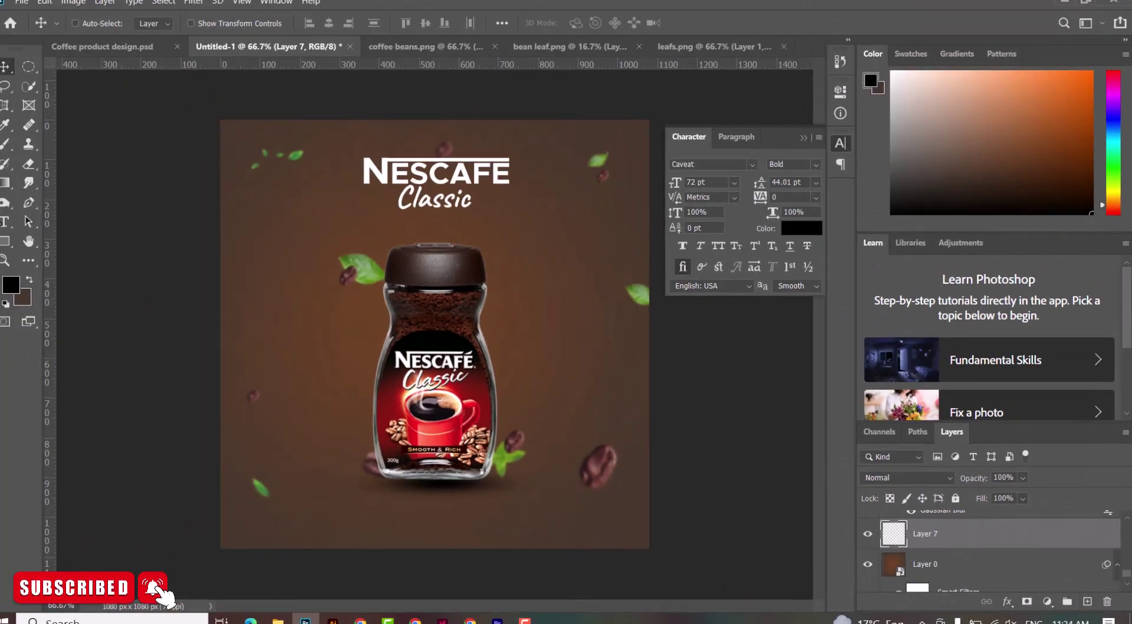
click(5, 143)
click(12, 287)
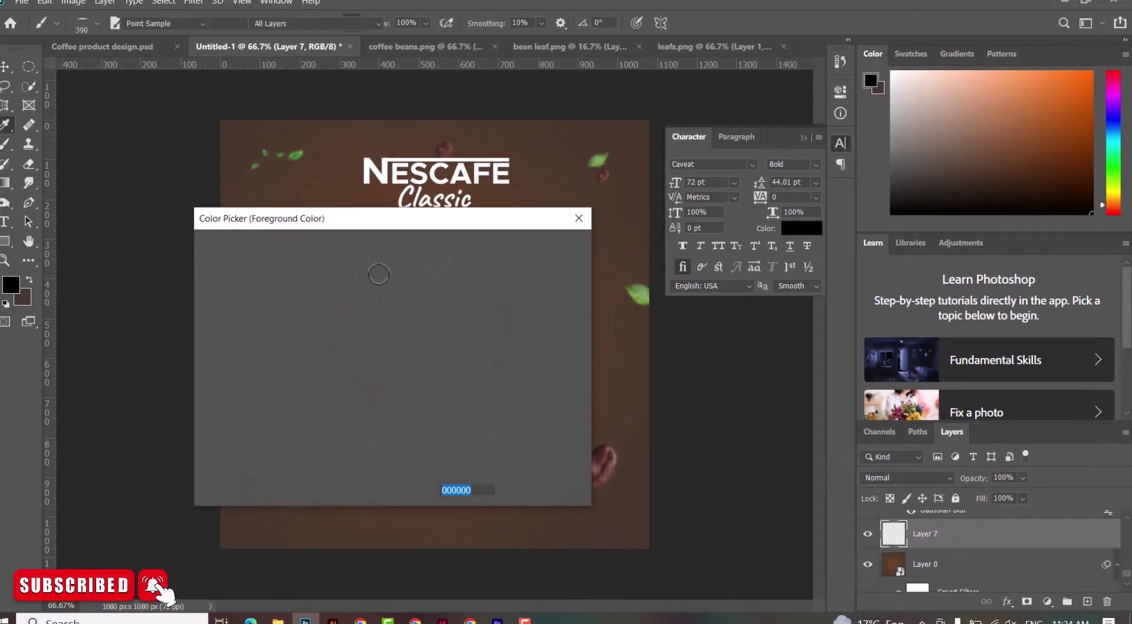
drag(324, 285, 275, 253)
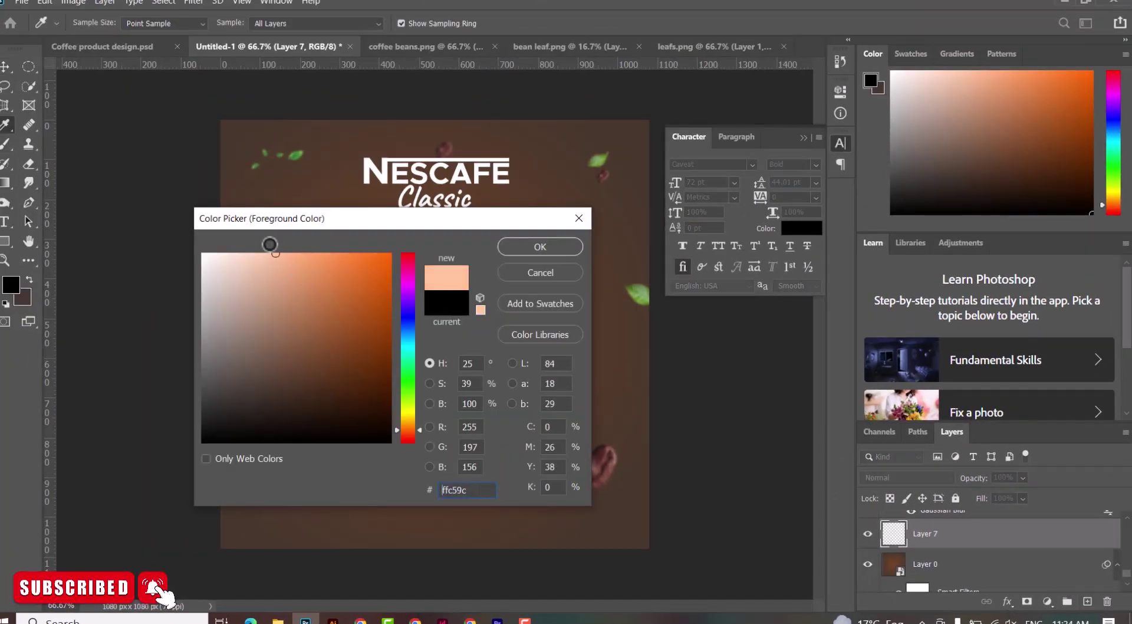
click(539, 248)
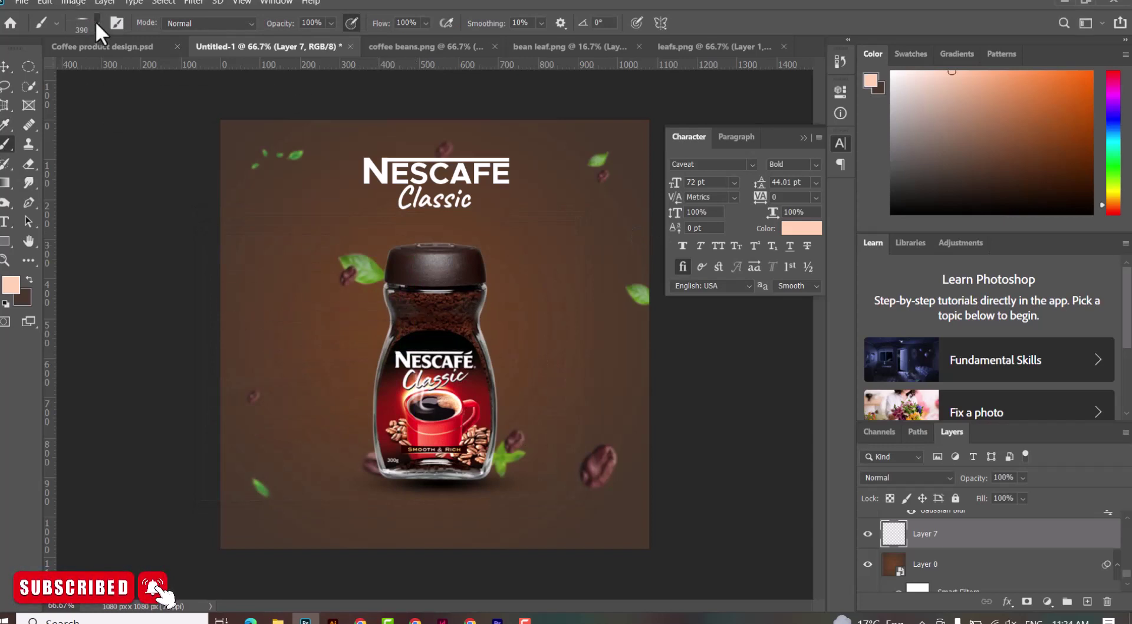
Paint a peach glow behind the jar with a 714 px Soft Round brush
click(98, 23)
click(38, 130)
click(5, 417)
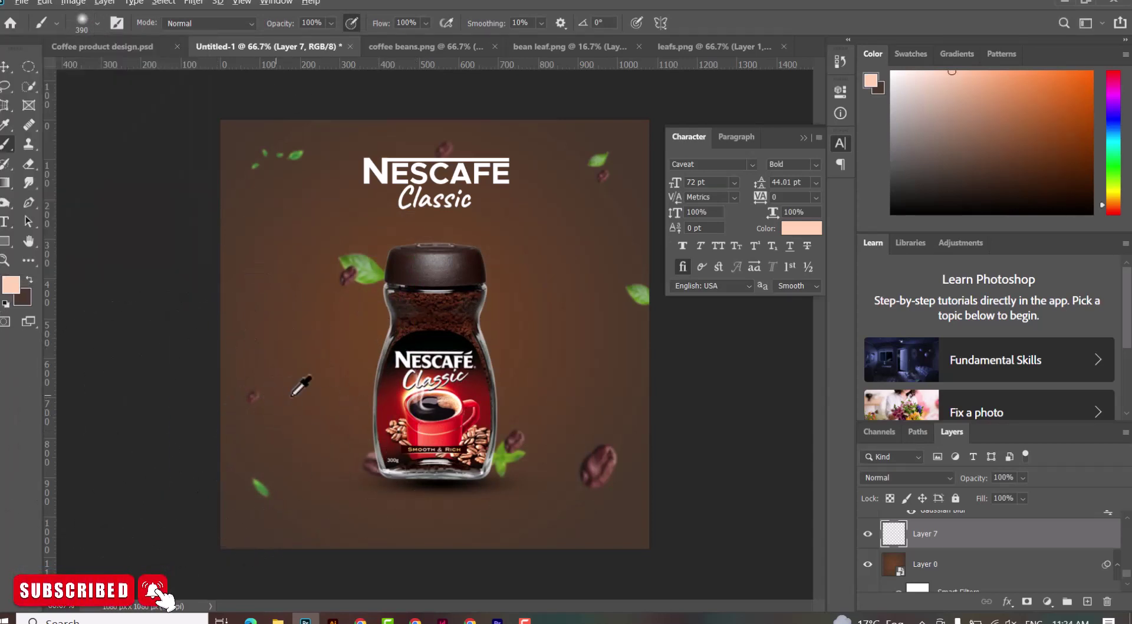
drag(298, 384, 337, 399)
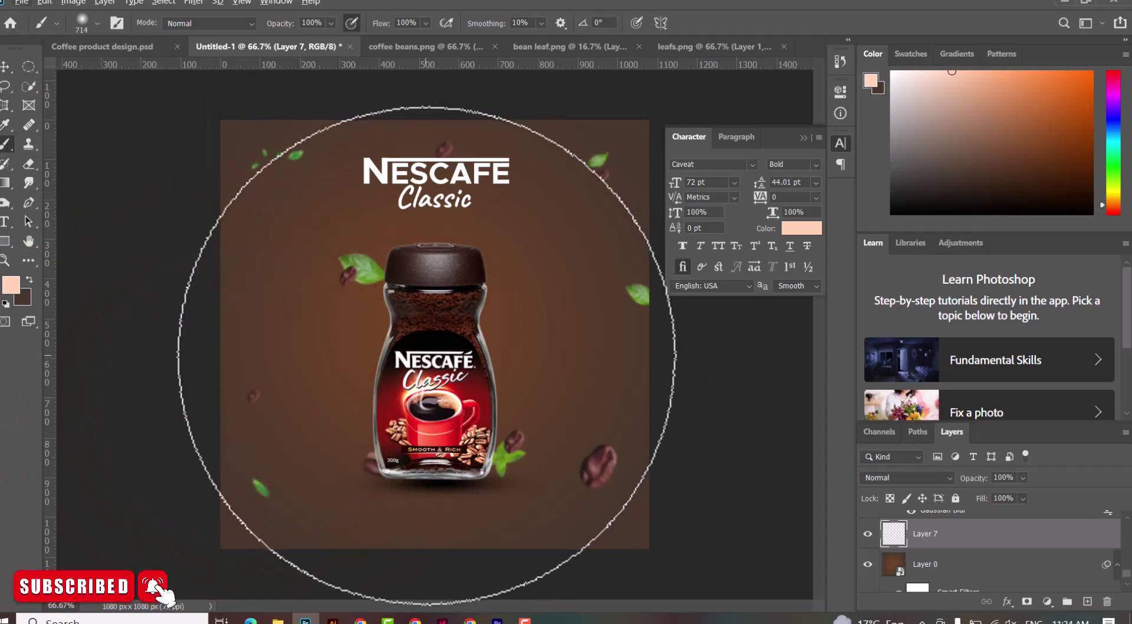
click(433, 355)
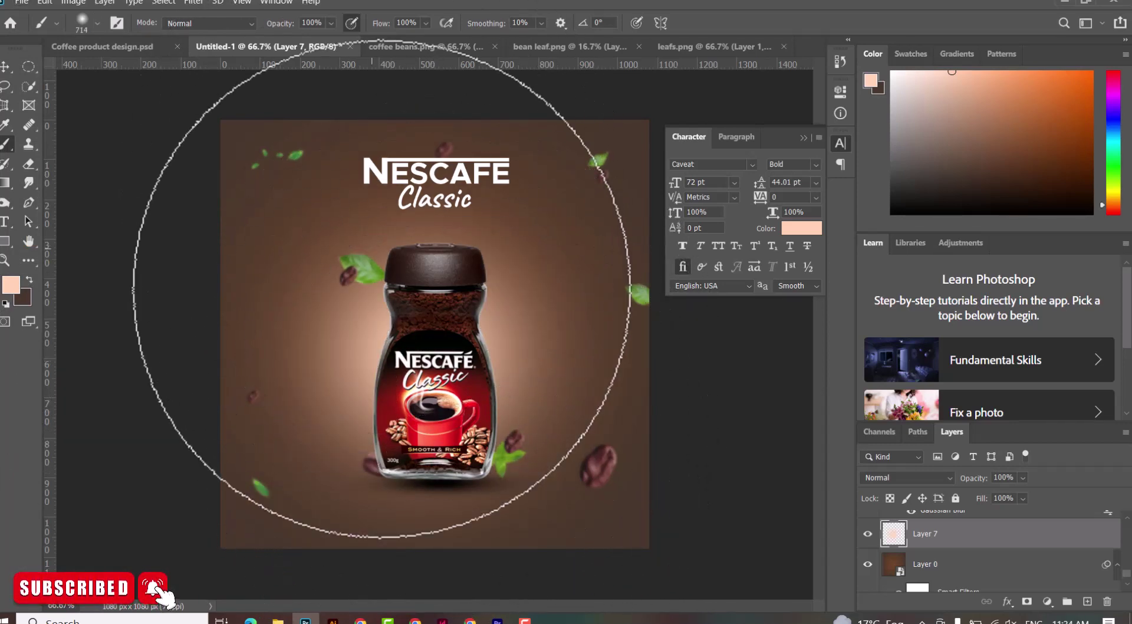
key(v)
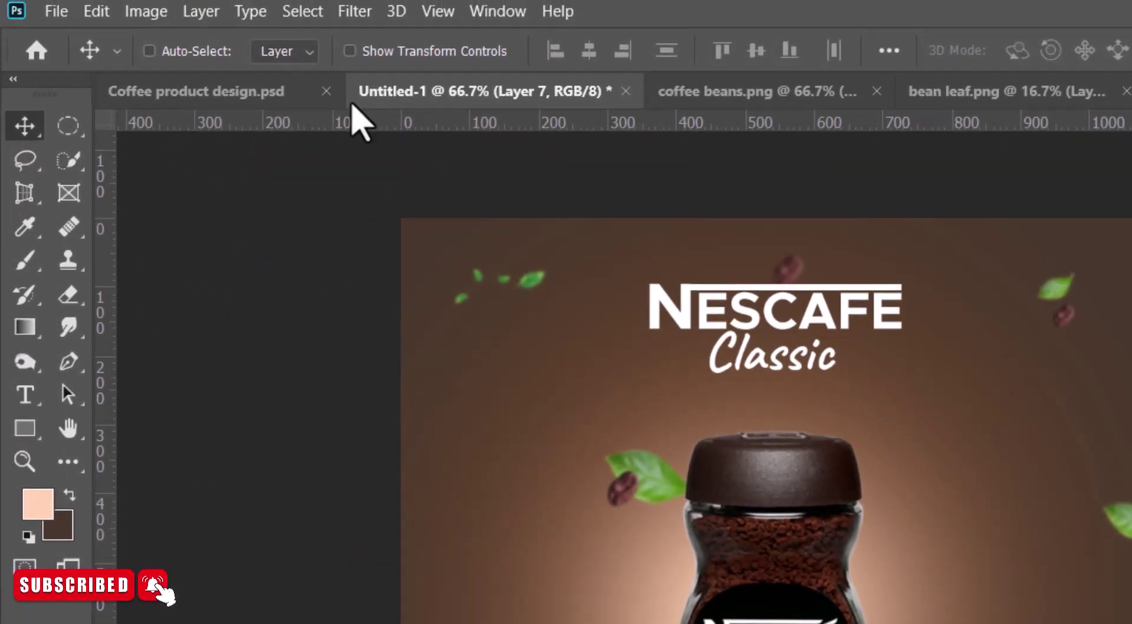
Apply ZigZag with Amount 34, Ridges 5 and Pond Ripples style, then zoom to check
click(357, 19)
mouse_move(379, 333)
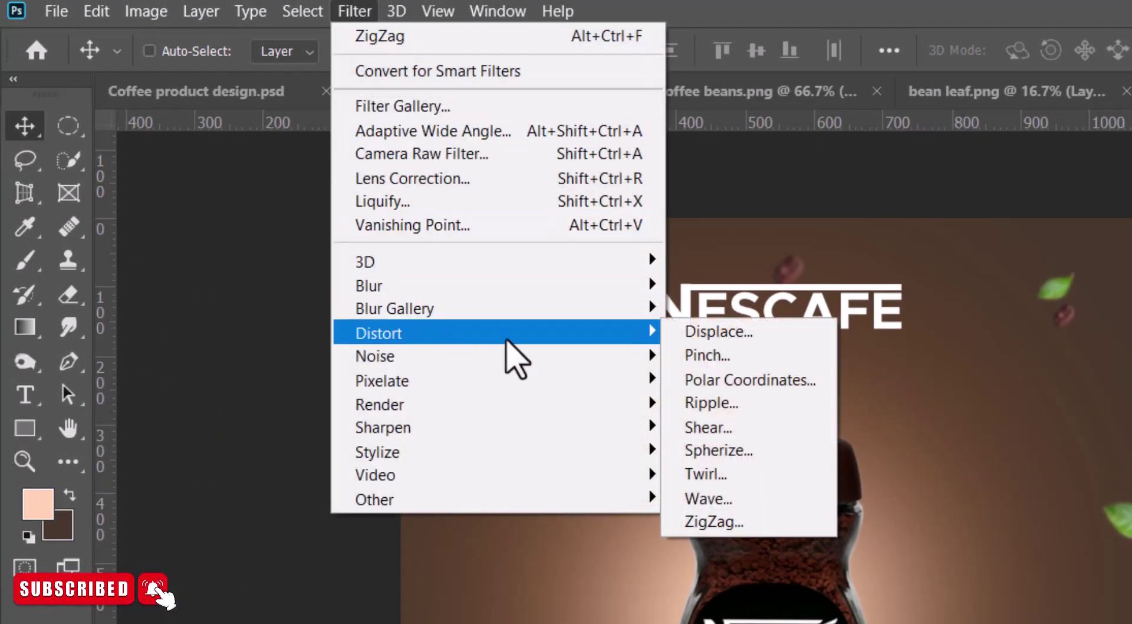
click(714, 521)
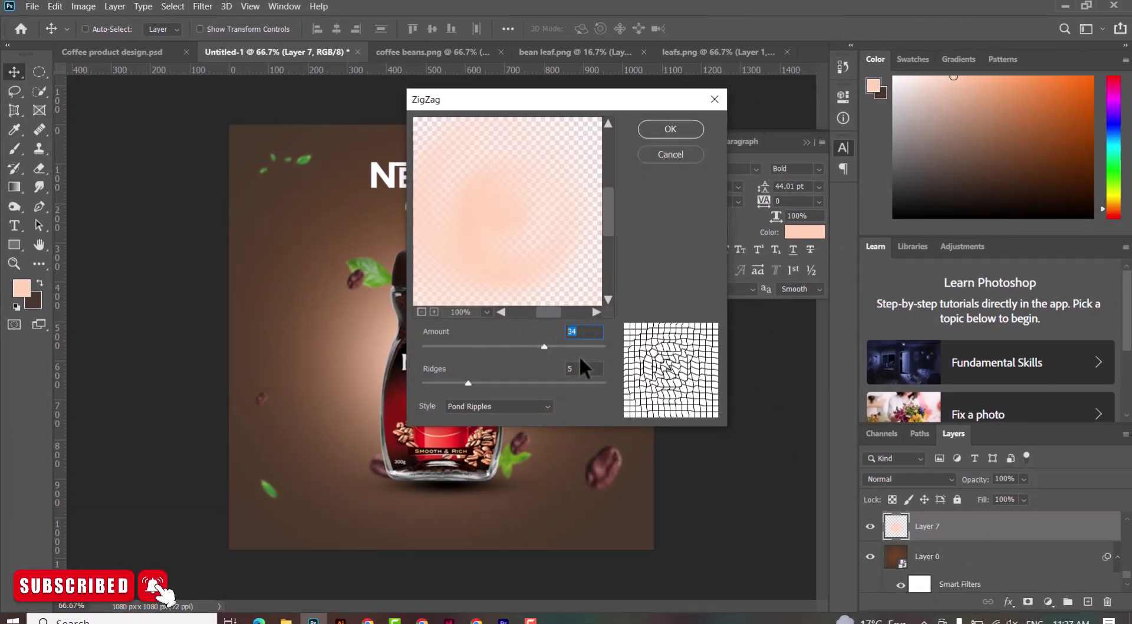
click(661, 128)
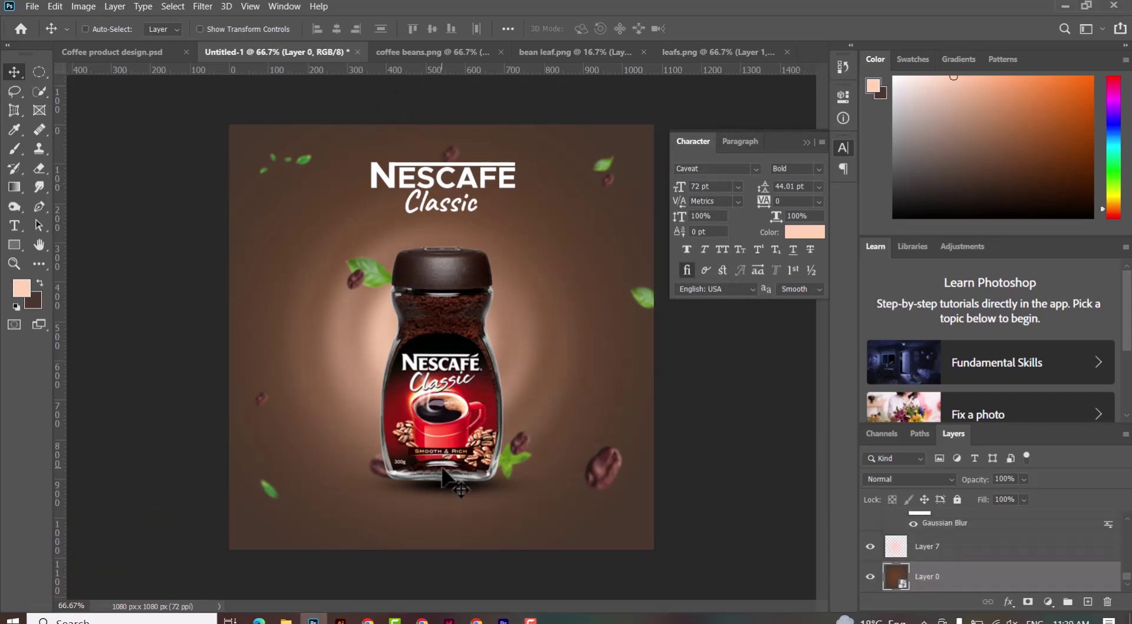
key(ctrl+plus)
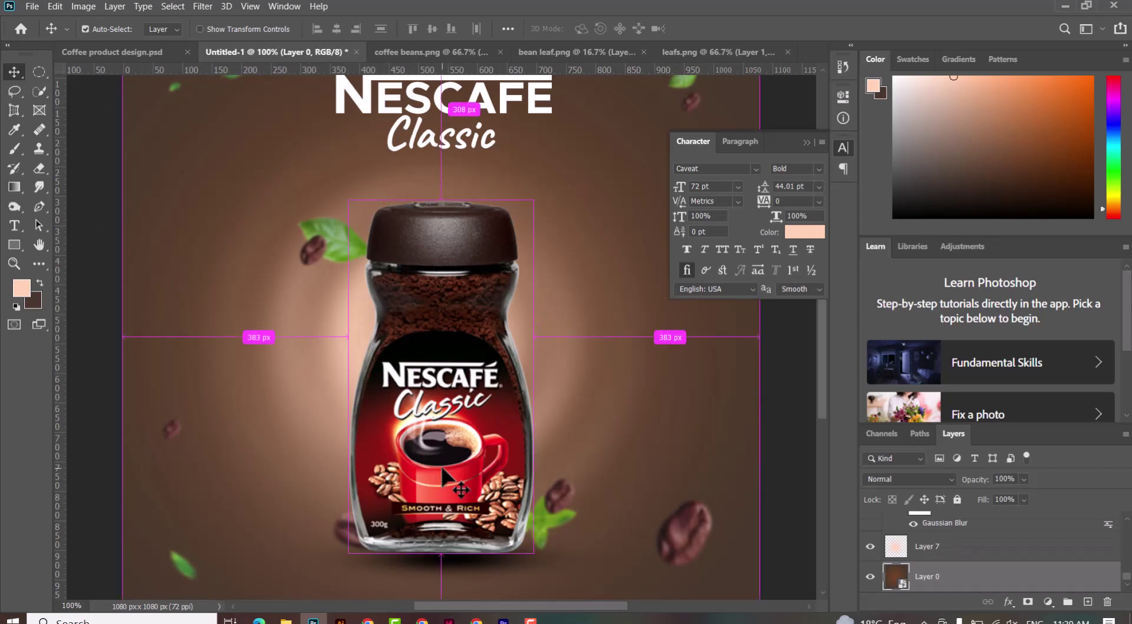
key(ctrl+plus)
key(ctrl+minus)
key(ctrl+minus)
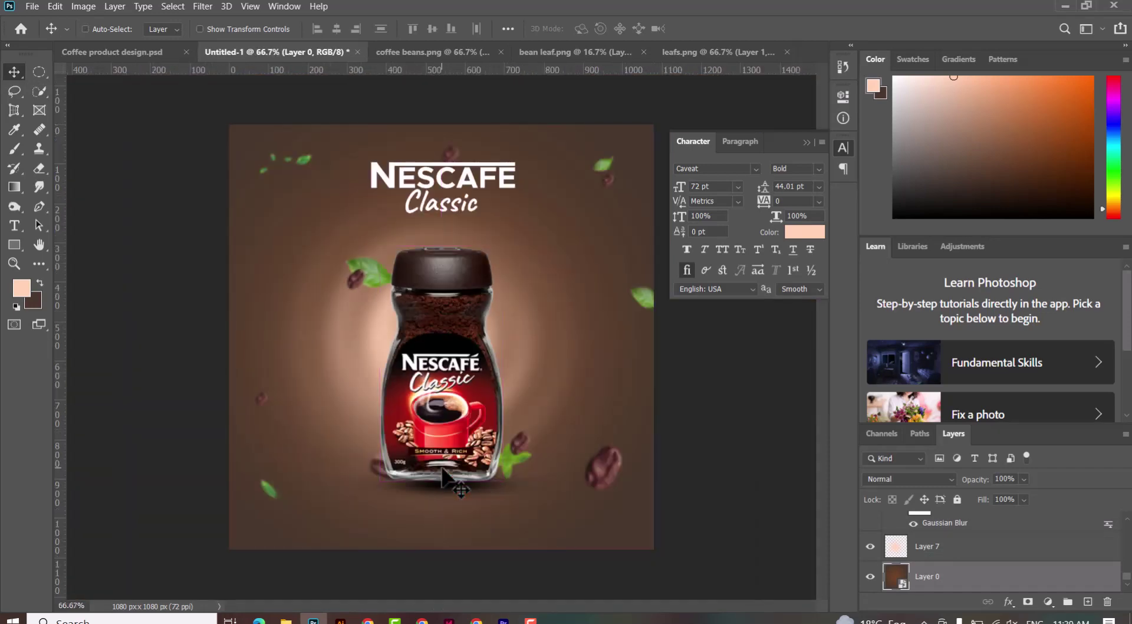